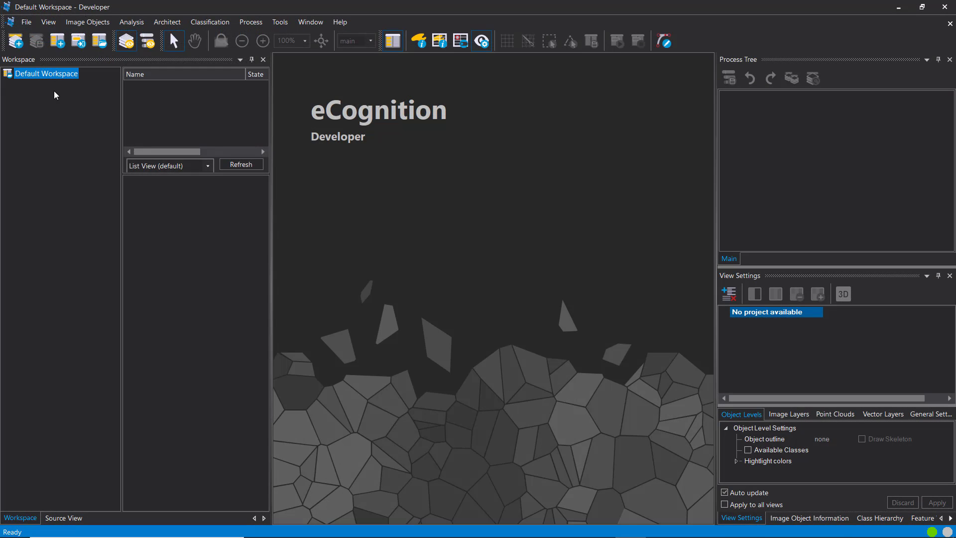
- Import the scenes from C:\Data into the workspace with the predefined import "Generic raster - one file per scene"
{"action": "right_click", "coordinate": [55, 95]}
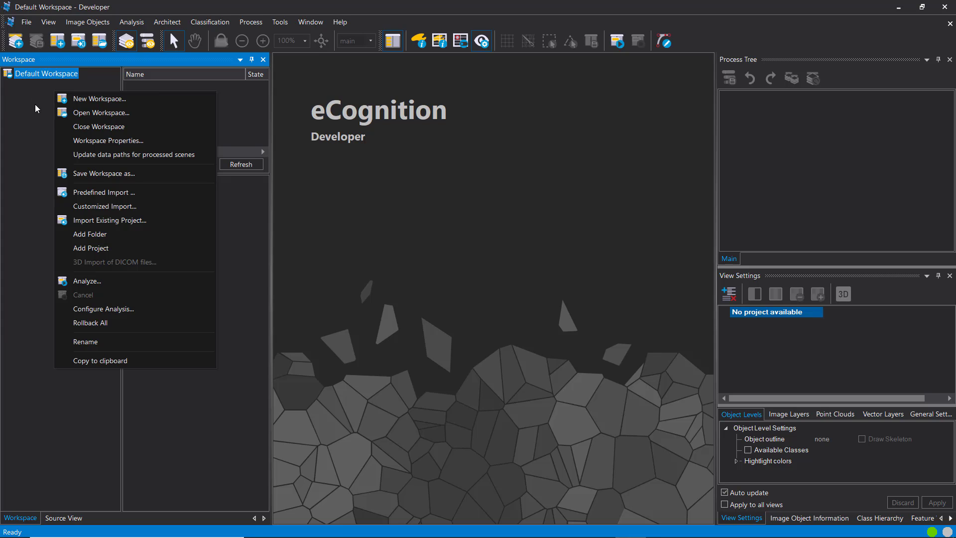
{"action": "left_click", "coordinate": [156, 199]}
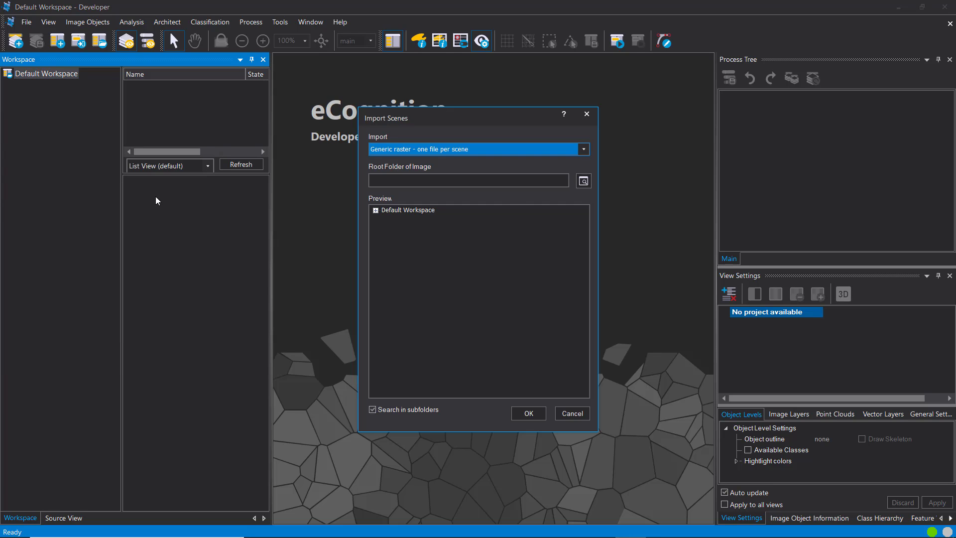
{"action": "left_click", "coordinate": [587, 150]}
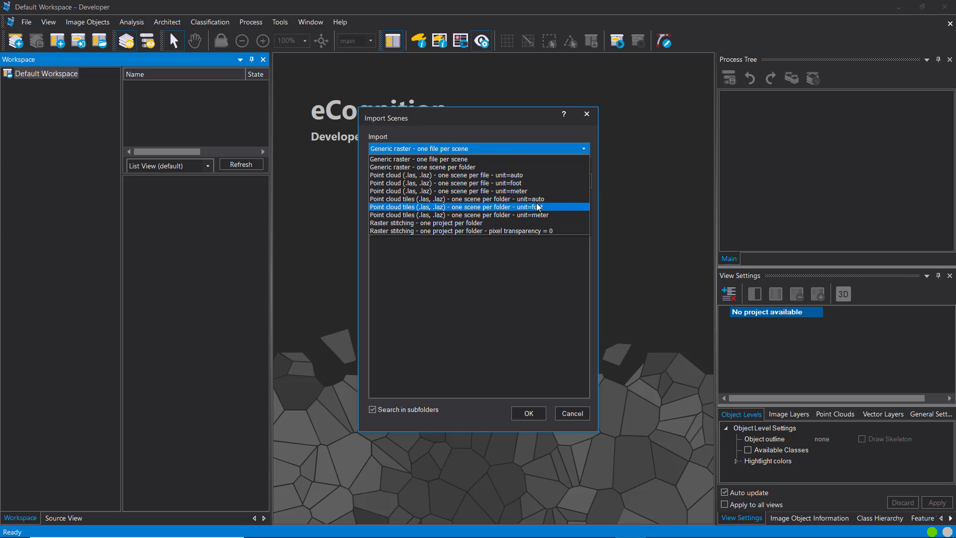
{"action": "left_click", "coordinate": [486, 160]}
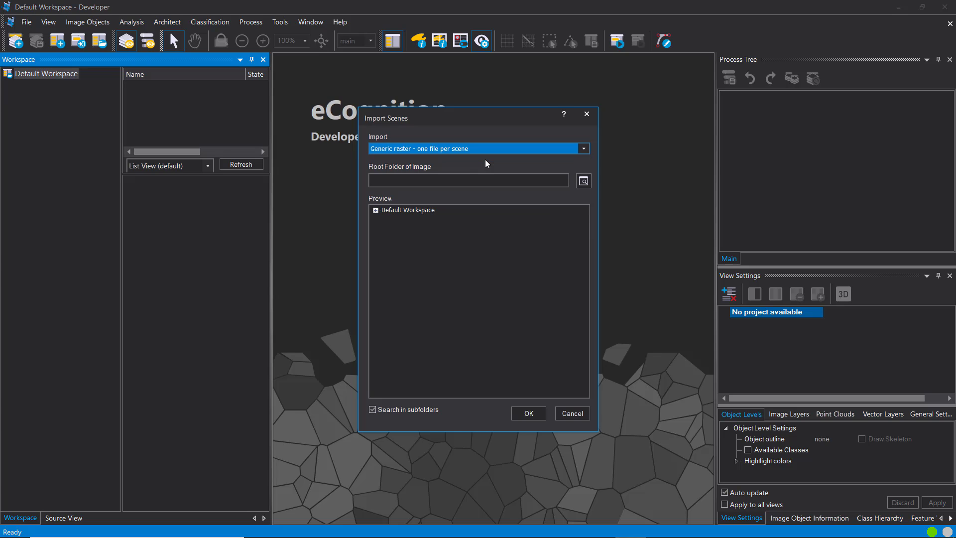
{"action": "left_click", "coordinate": [583, 181]}
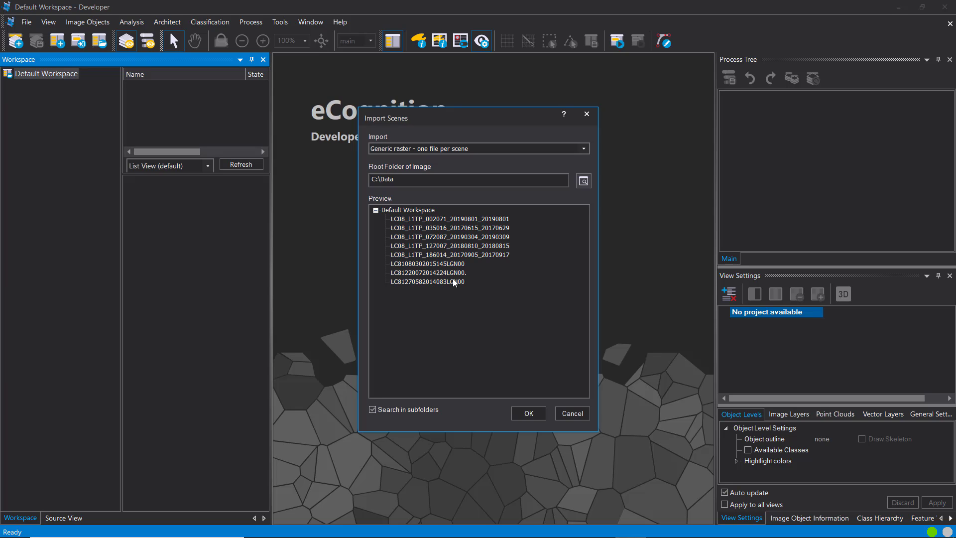
{"action": "left_click", "coordinate": [530, 418]}
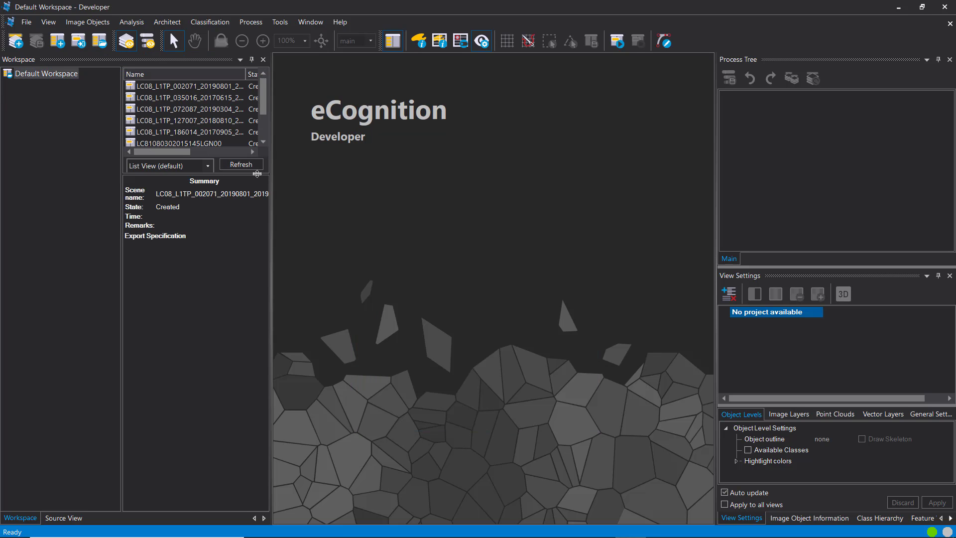
- Resize the workspace pane to show the imported scenes and open the scene LC08_L1TP_002071_20190801_20190801
{"action": "left_click_drag", "start_coordinate": [255, 196], "coordinate": [255, 290]}
{"action": "left_click_drag", "start_coordinate": [272, 239], "coordinate": [342, 244]}
{"action": "left_click", "coordinate": [187, 89]}
{"action": "left_click", "coordinate": [184, 99]}
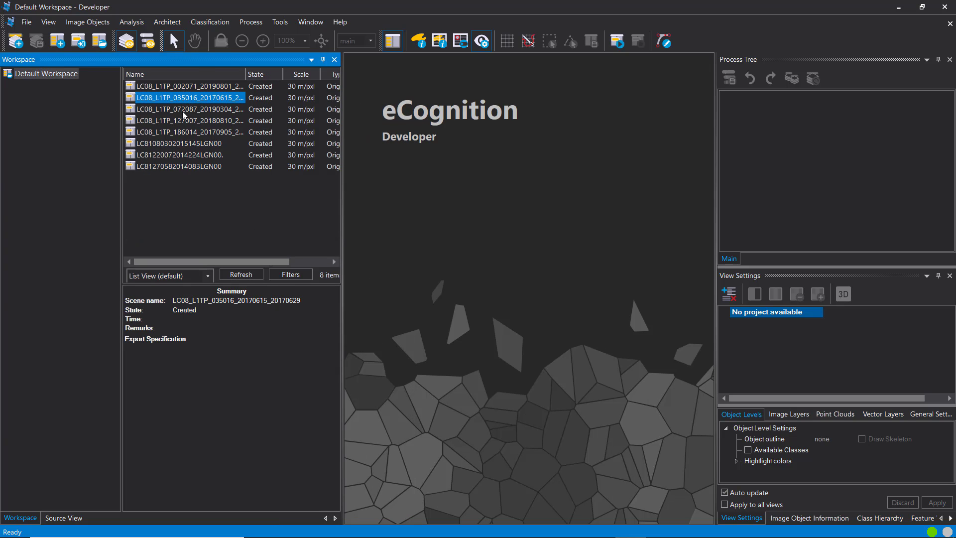
{"action": "left_click", "coordinate": [182, 110]}
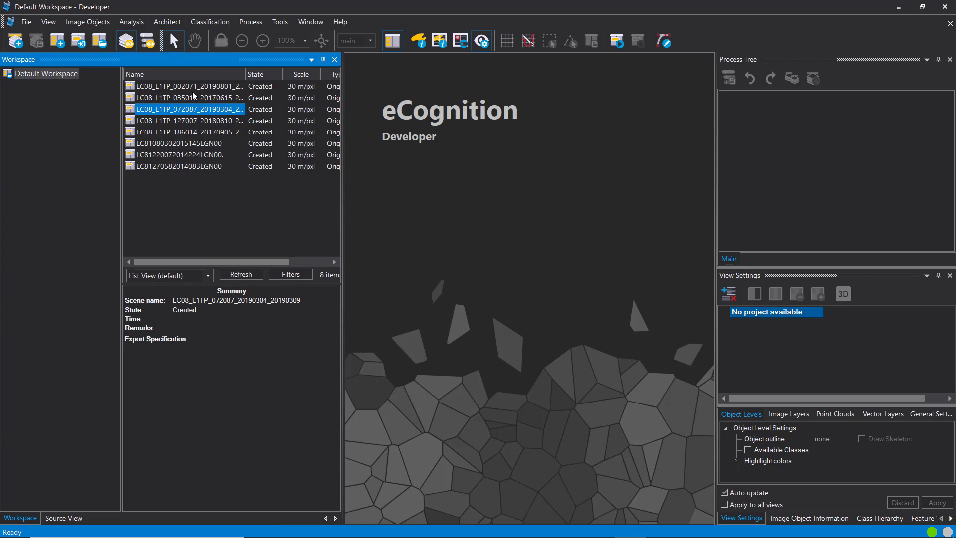
{"action": "left_click", "coordinate": [185, 88]}
{"action": "double_click", "coordinate": [185, 89]}
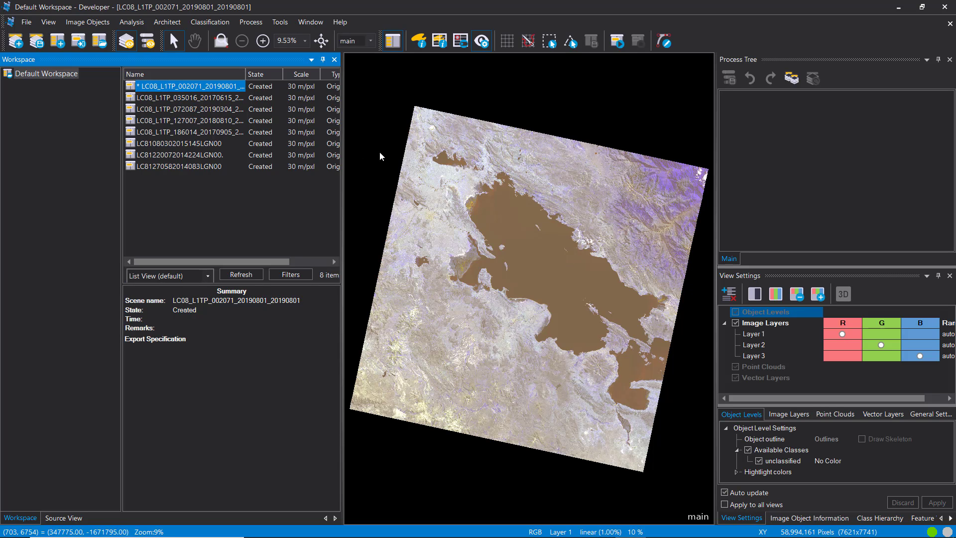
{"action": "left_click_drag", "start_coordinate": [343, 155], "coordinate": [315, 164]}
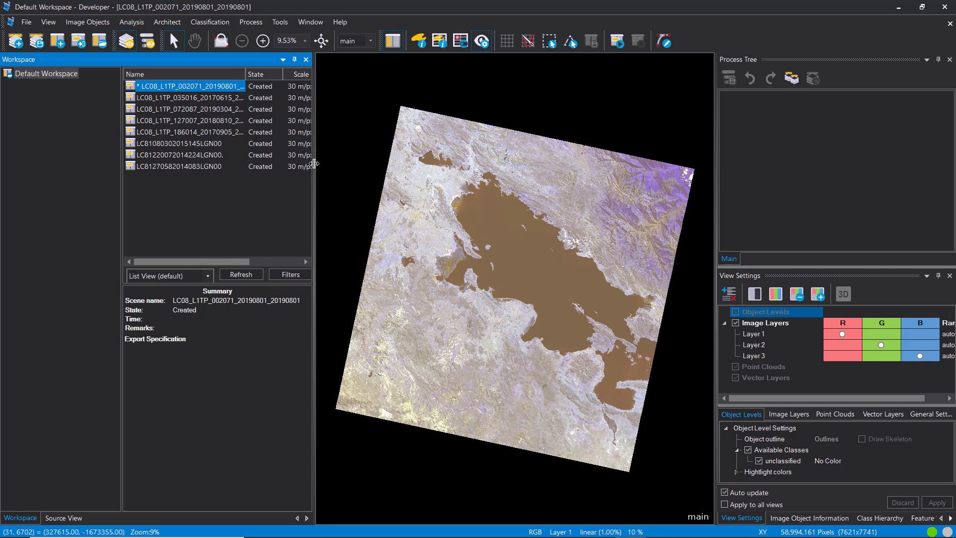
- Add a new process using the multi-threshold segmentation algorithm with Layer 1 as the image layer
{"action": "right_click", "coordinate": [755, 125]}
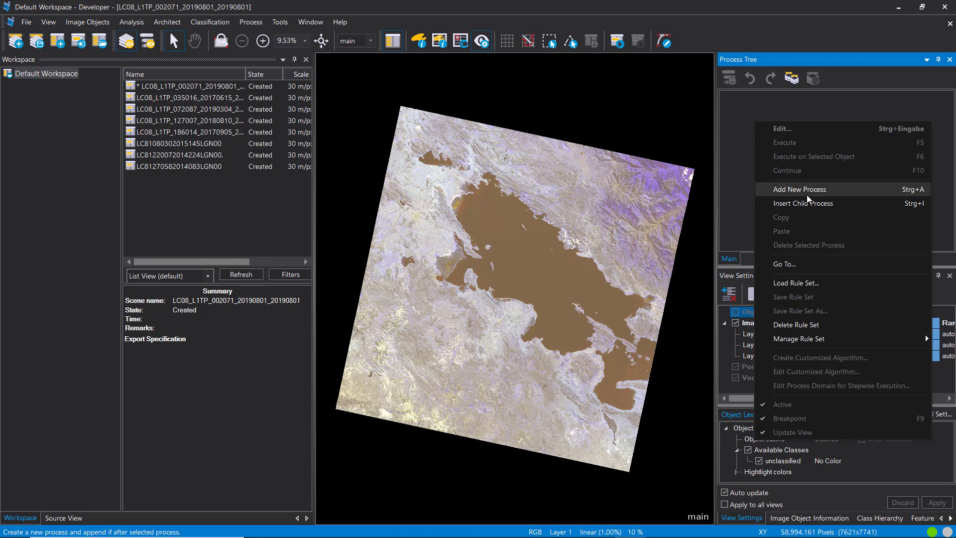
{"action": "left_click", "coordinate": [807, 194]}
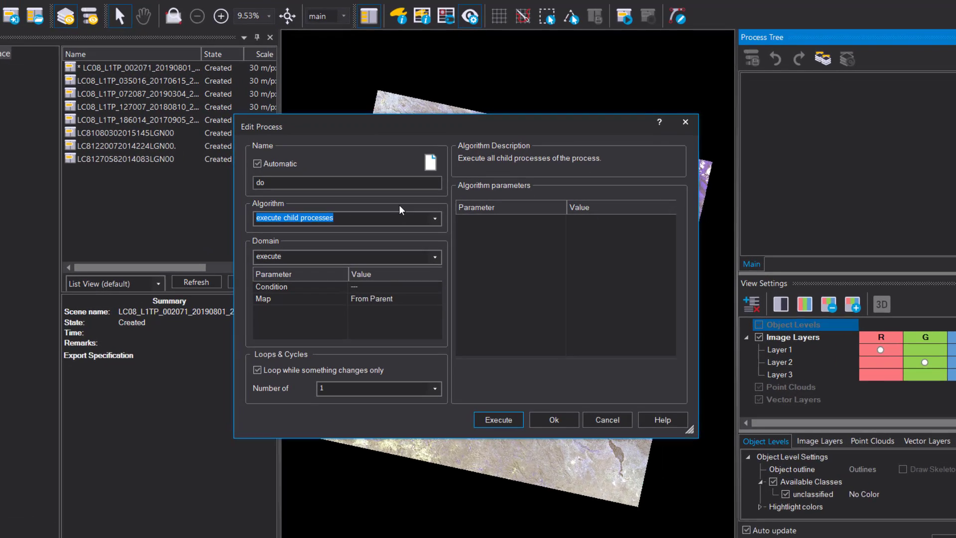
{"action": "type", "text": "mult"}
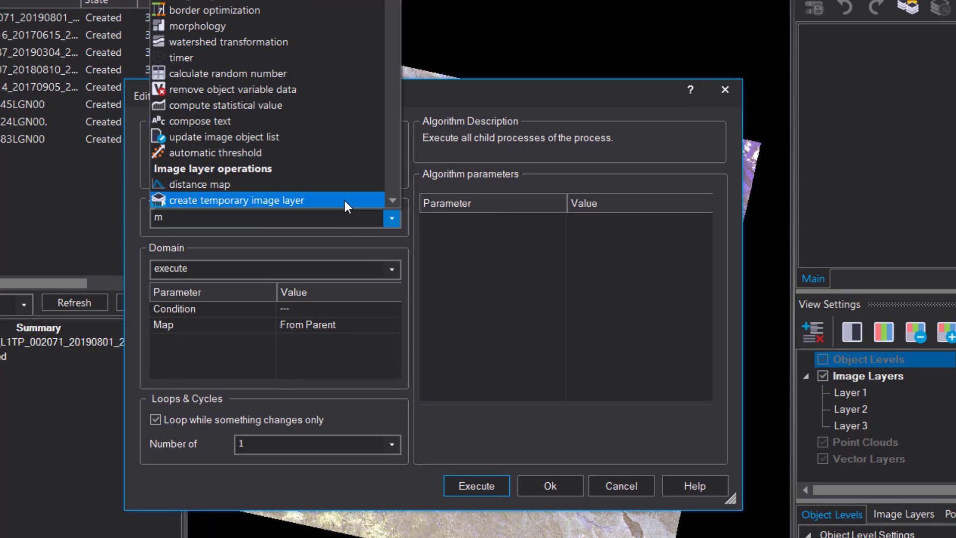
{"action": "left_click", "coordinate": [344, 184]}
{"action": "left_click", "coordinate": [706, 221]}
{"action": "left_click", "coordinate": [706, 249]}
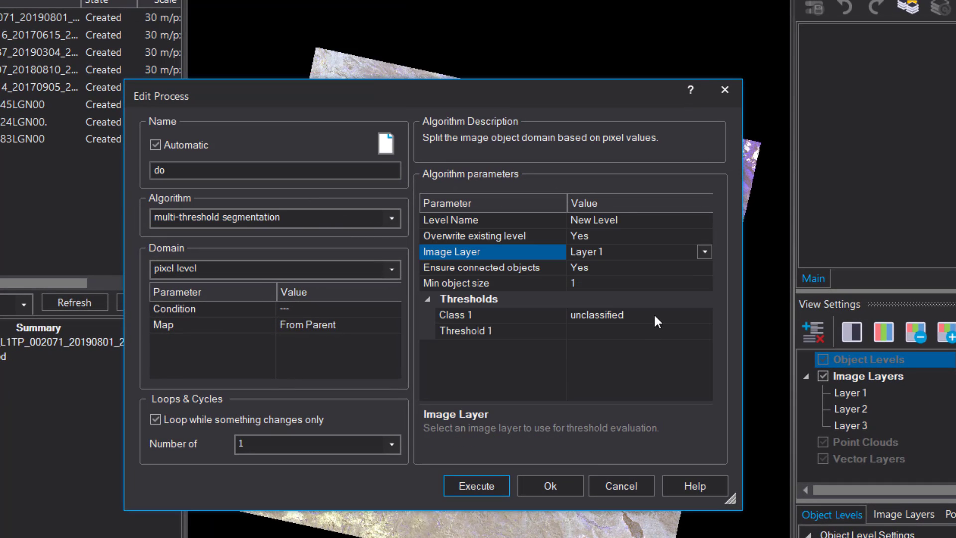
- Create a grey class named background and assign it as Class 1 of the segmentation thresholds
{"action": "left_click", "coordinate": [655, 317]}
{"action": "type", "text": "back"}
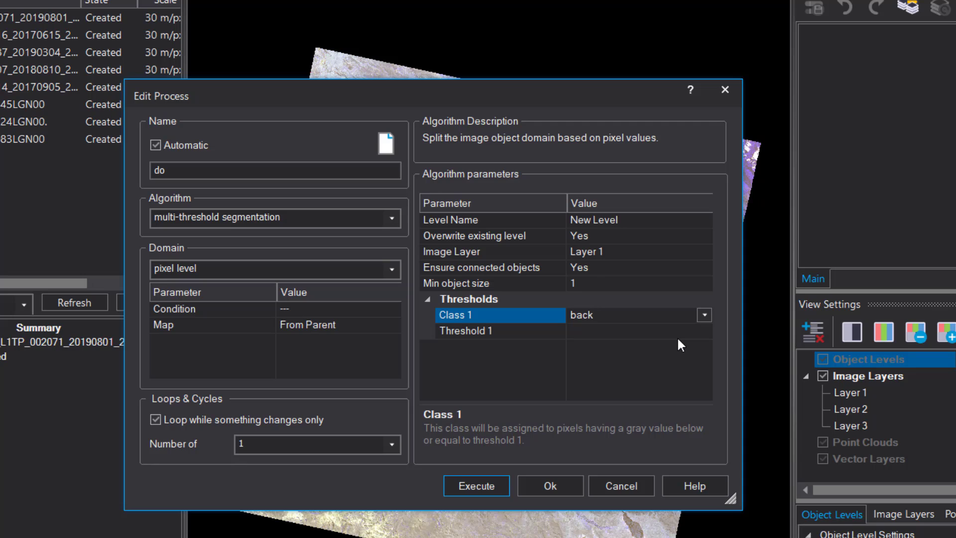
{"action": "type", "text": "ground"}
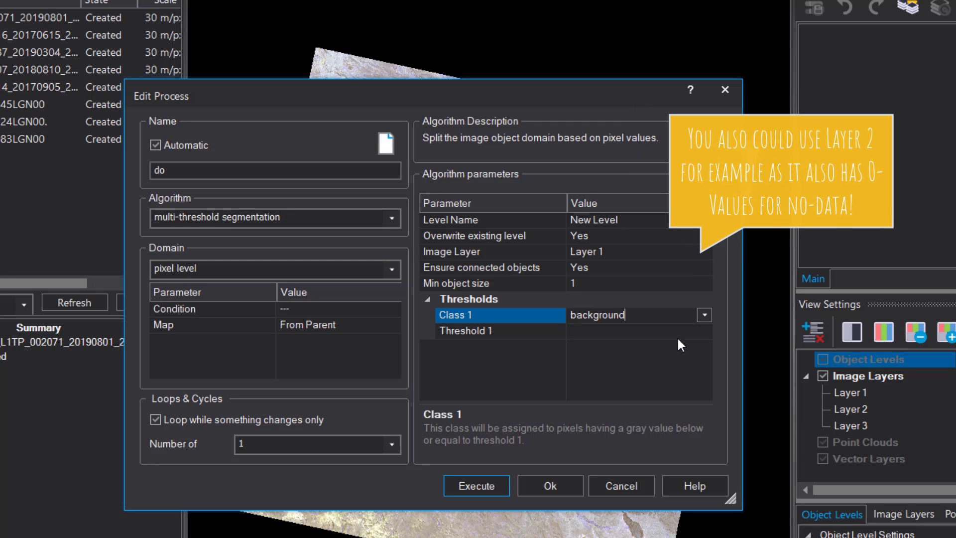
{"action": "key", "text": "Return"}
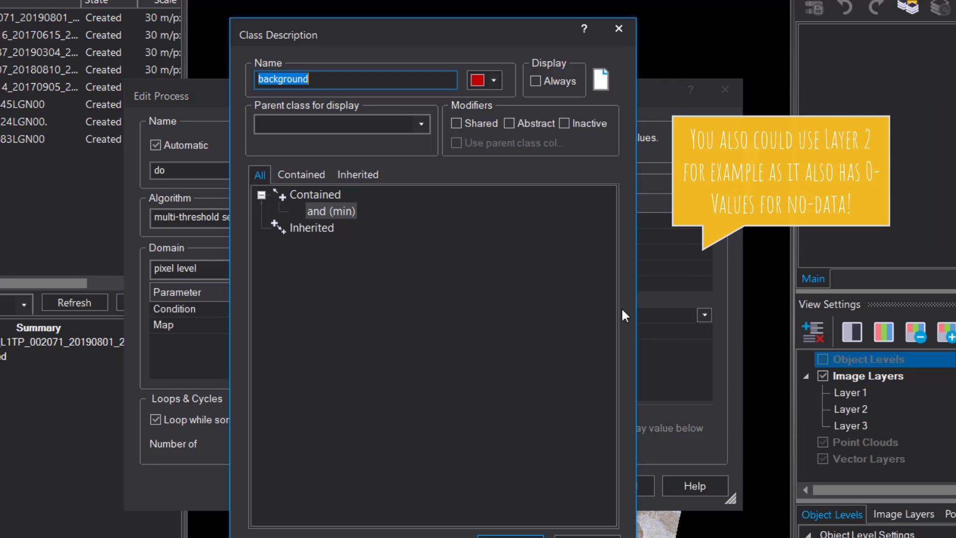
{"action": "left_click", "coordinate": [495, 82]}
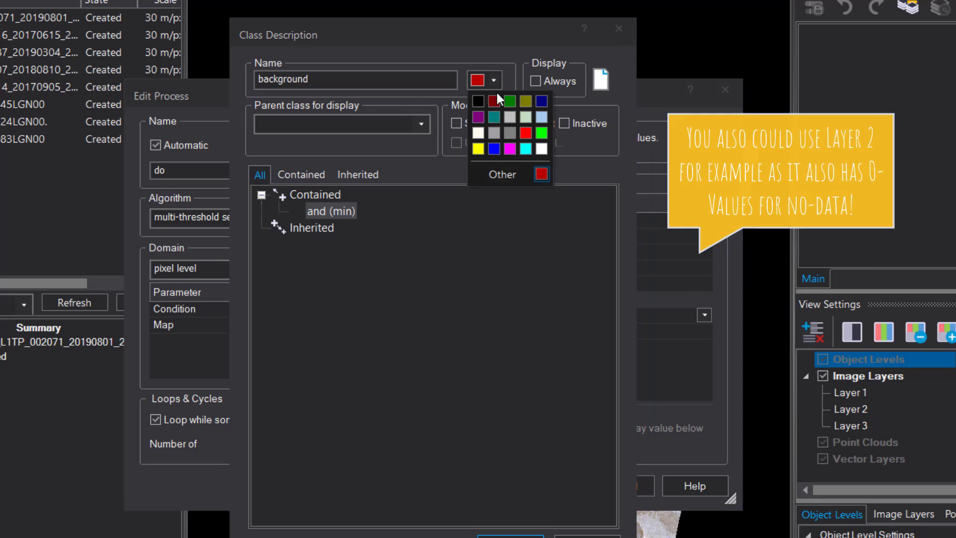
{"action": "left_click", "coordinate": [510, 133]}
{"action": "key", "text": "Return"}
- Set Threshold 1 to 0 for the background class and execute the multi-threshold segmentation
{"action": "left_click", "coordinate": [610, 333]}
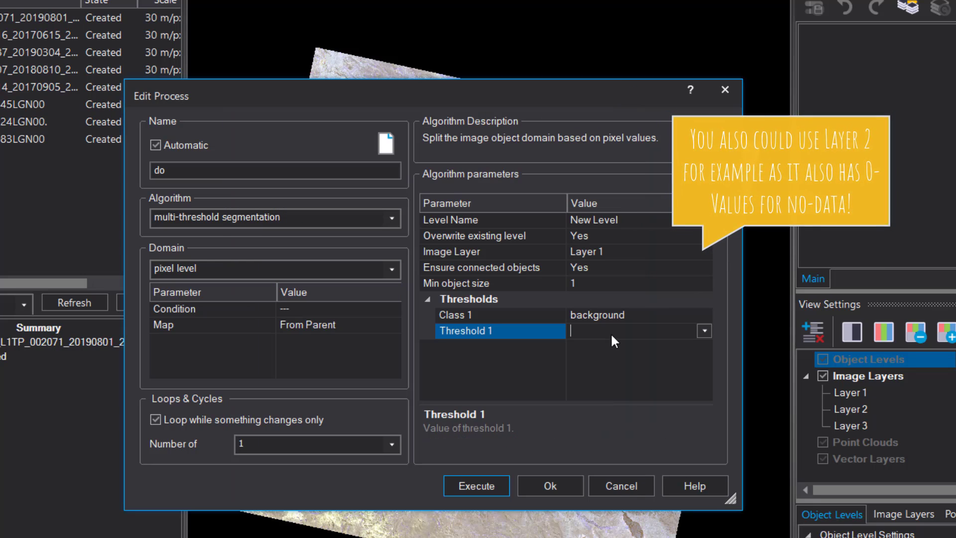
{"action": "type", "text": "0"}
{"action": "key", "text": "Return"}
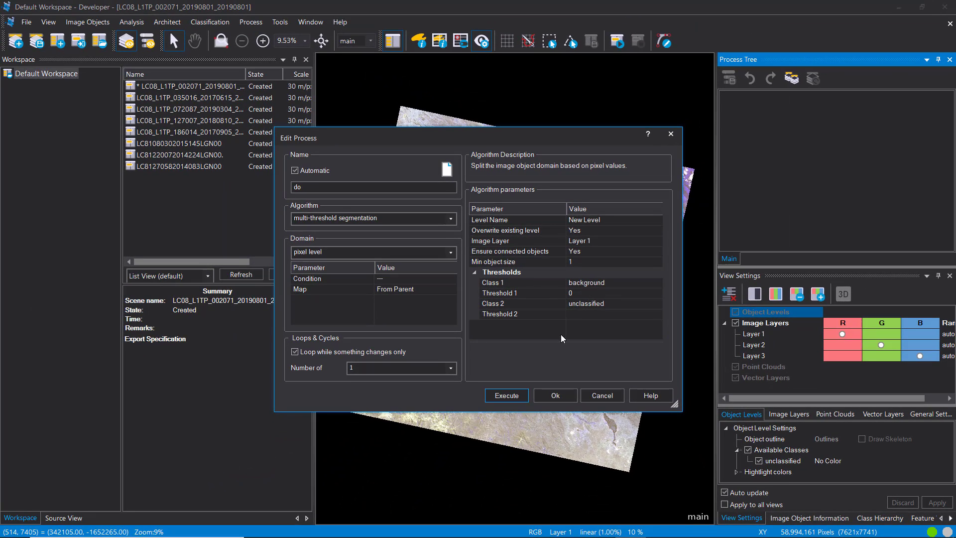
{"action": "left_click", "coordinate": [515, 395]}
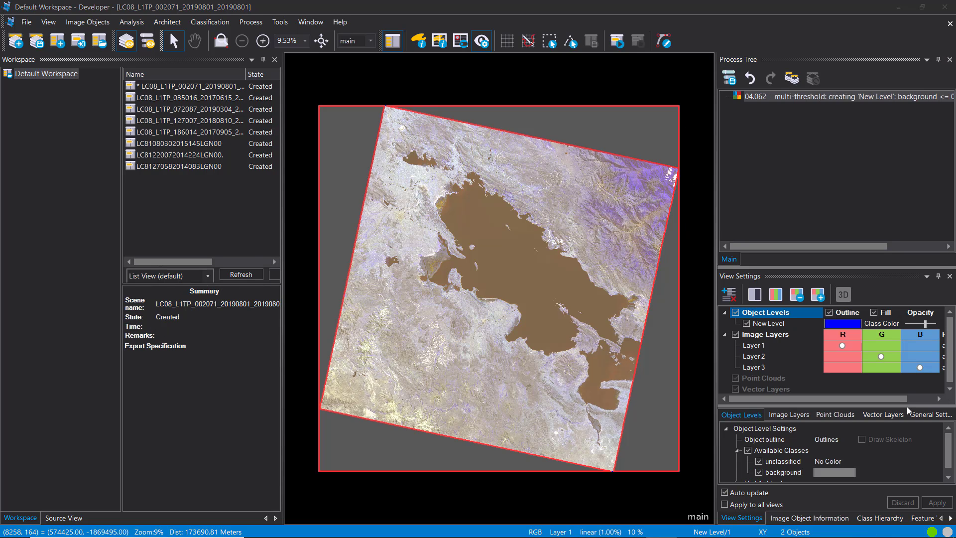
- Examine the class assignment of the segmented objects and select the object covering the satellite scene
{"action": "mouse_move", "coordinate": [502, 128]}
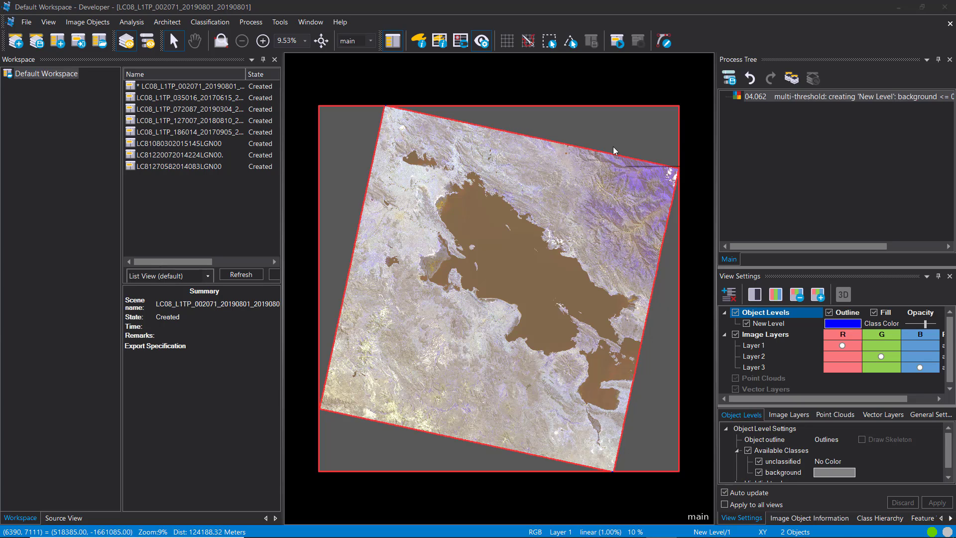
{"action": "mouse_move", "coordinate": [460, 173]}
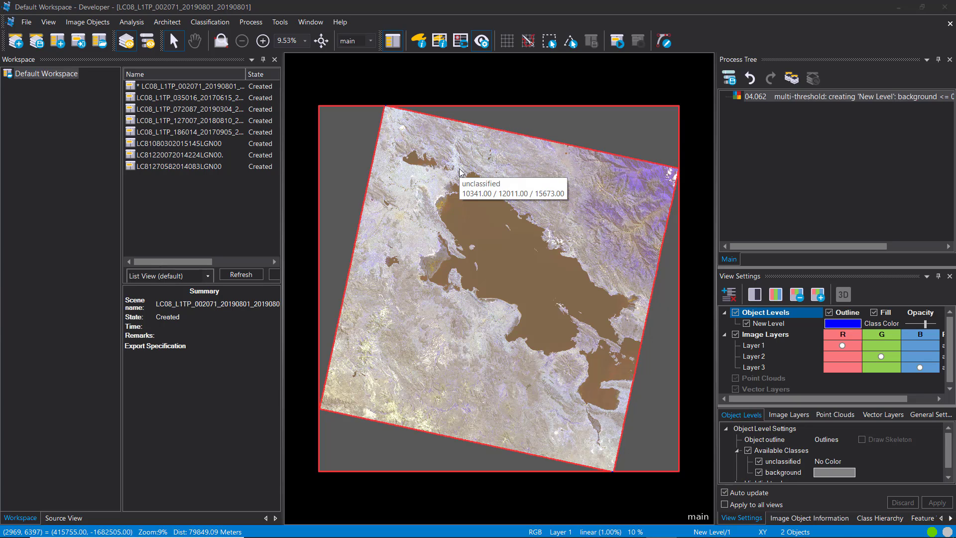
{"action": "left_click", "coordinate": [446, 194]}
{"action": "mouse_move", "coordinate": [446, 193]}
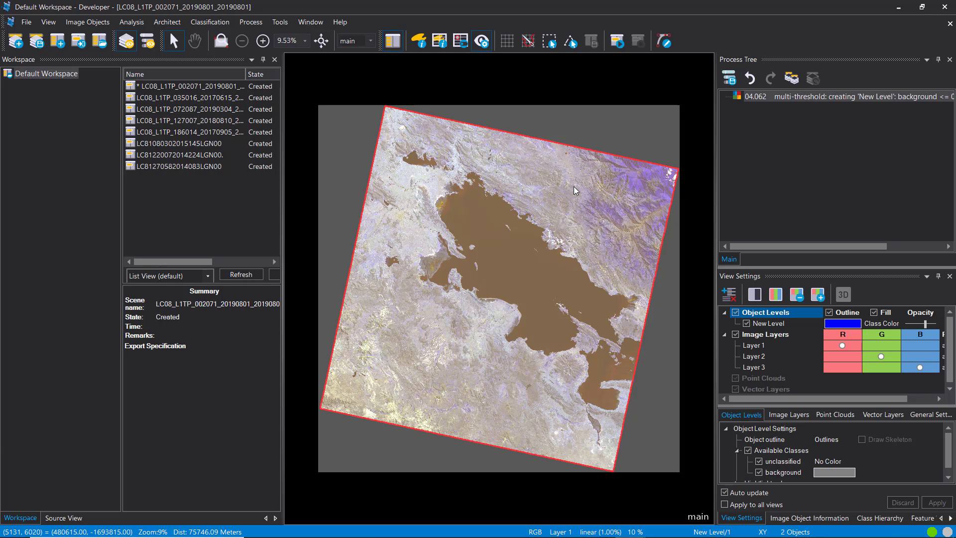
{"action": "left_click", "coordinate": [807, 148]}
{"action": "right_click", "coordinate": [806, 149]}
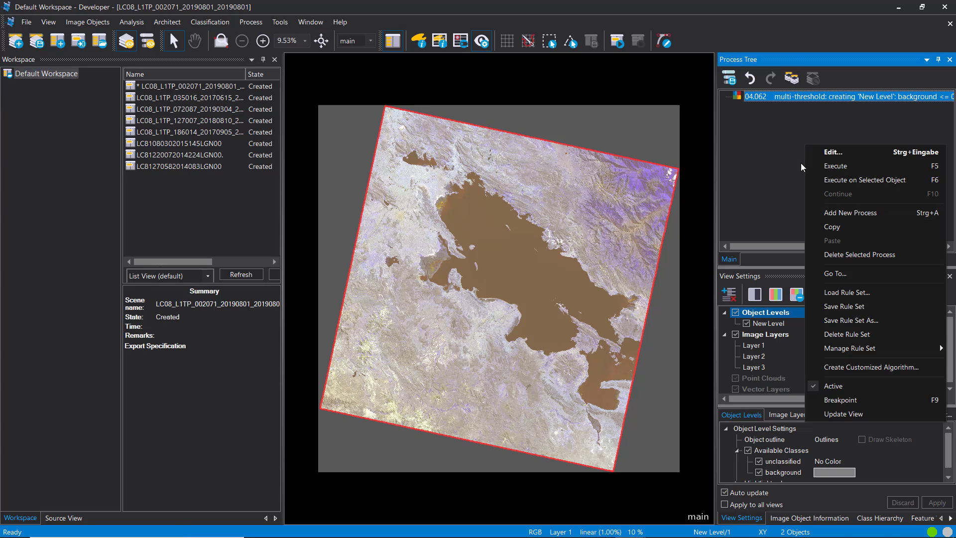
{"action": "key", "text": "Escape"}
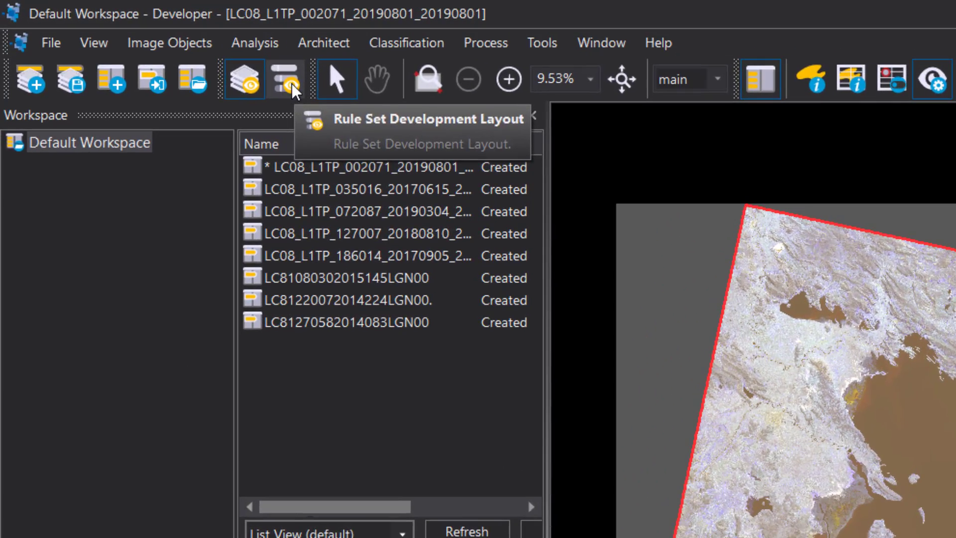
- Switch to the Rule Set Development Layout and widen the view settings pane to show all band and opacity columns
{"action": "left_click", "coordinate": [291, 82]}
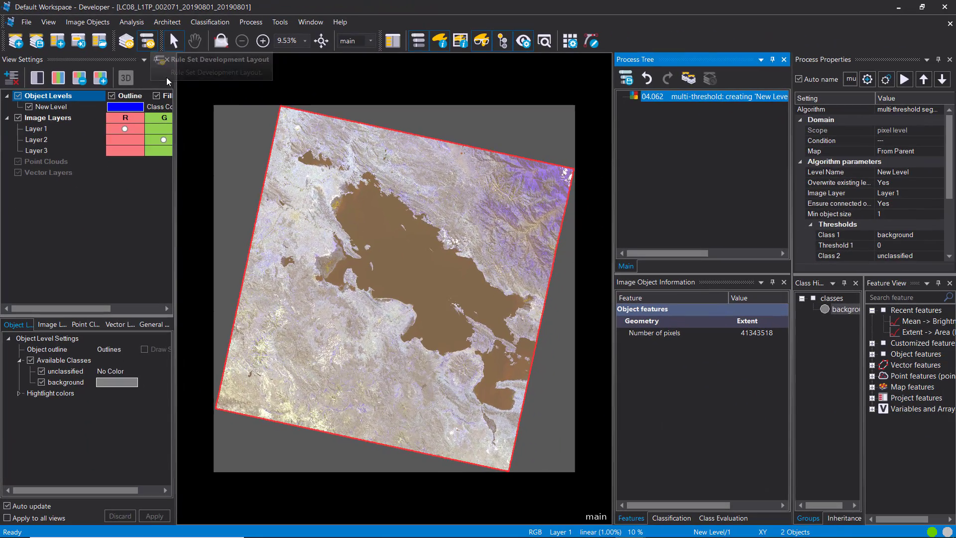
{"action": "left_click_drag", "start_coordinate": [224, 106], "coordinate": [262, 111]}
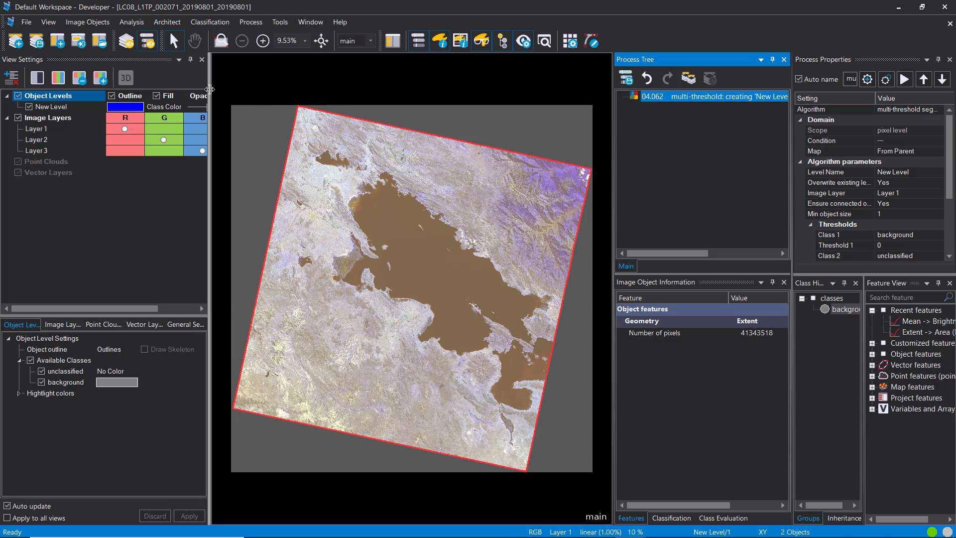
{"action": "left_click_drag", "start_coordinate": [209, 89], "coordinate": [225, 89]}
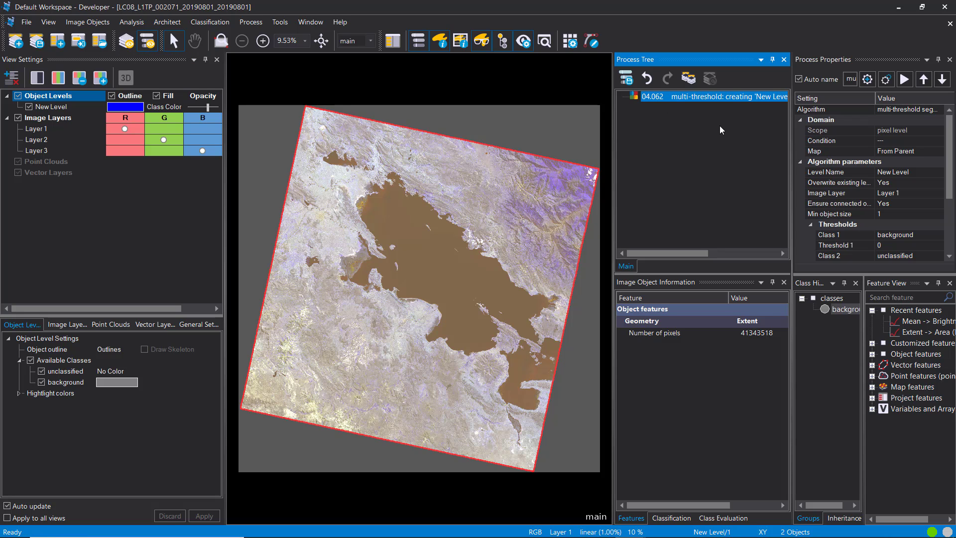
- Add a new process using the index layer calculation algorithm and set its index to NDWI (water)
{"action": "right_click", "coordinate": [678, 135]}
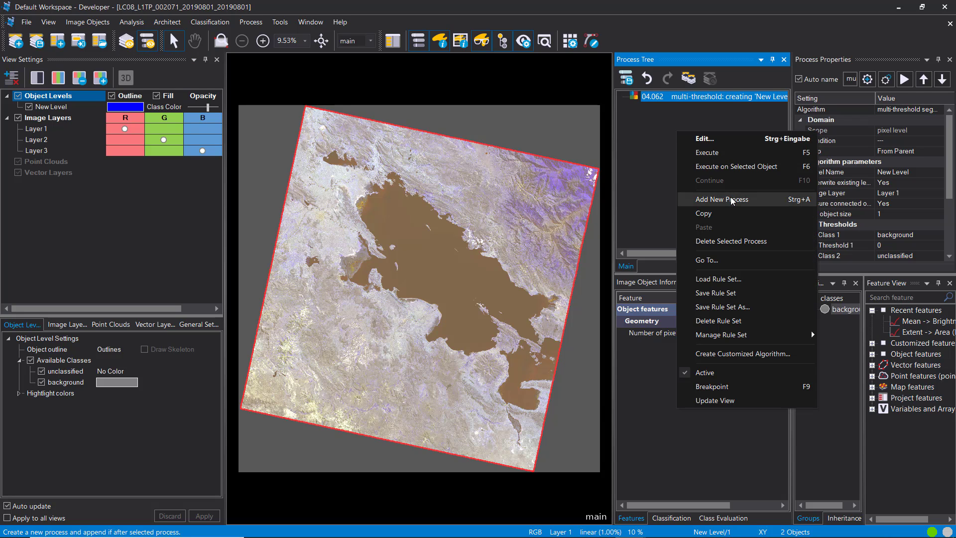
{"action": "left_click", "coordinate": [707, 198]}
{"action": "type", "text": "inde"}
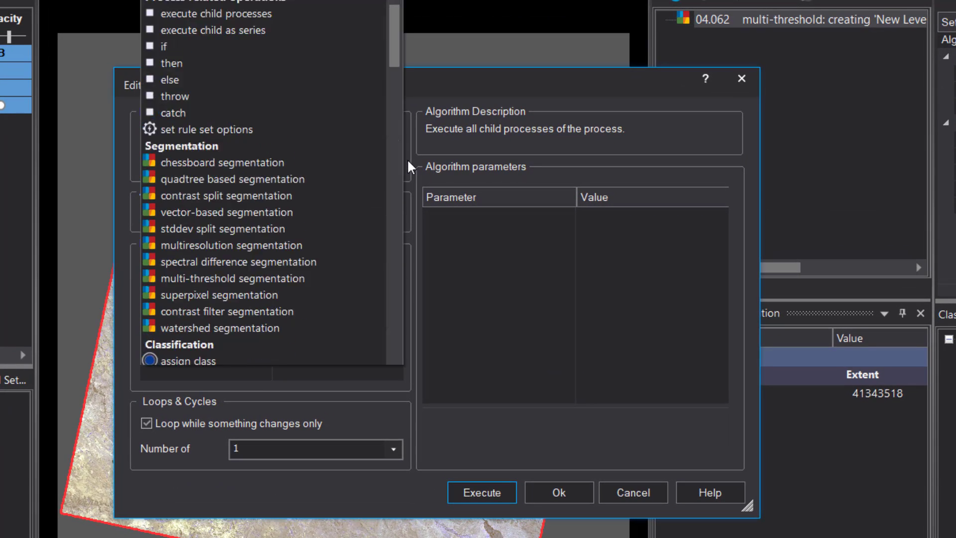
{"action": "left_click", "coordinate": [318, 193]}
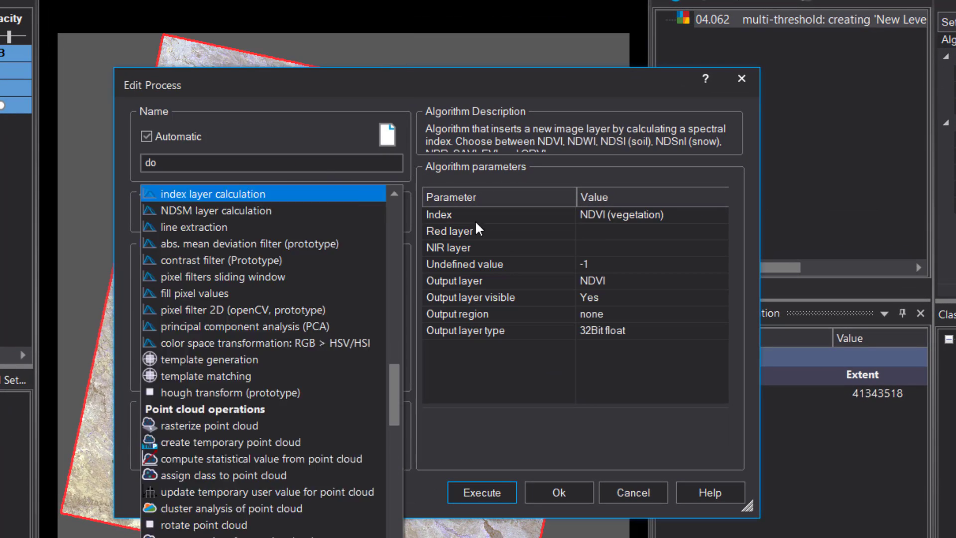
{"action": "left_click", "coordinate": [715, 213]}
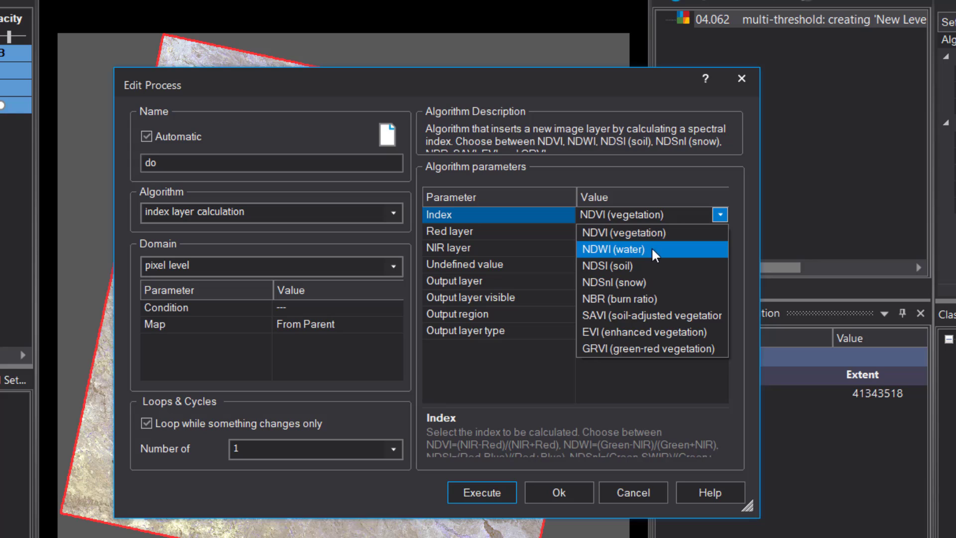
{"action": "left_click", "coordinate": [659, 247]}
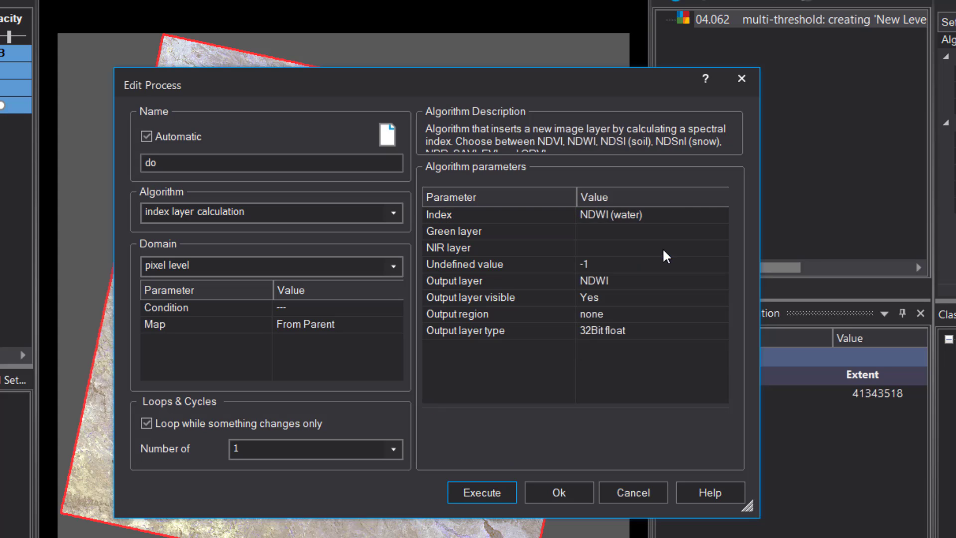
- Assign Layer 1 as the green layer and Layer 3 as the NIR layer, and execute the index calculation
{"action": "left_click", "coordinate": [688, 233]}
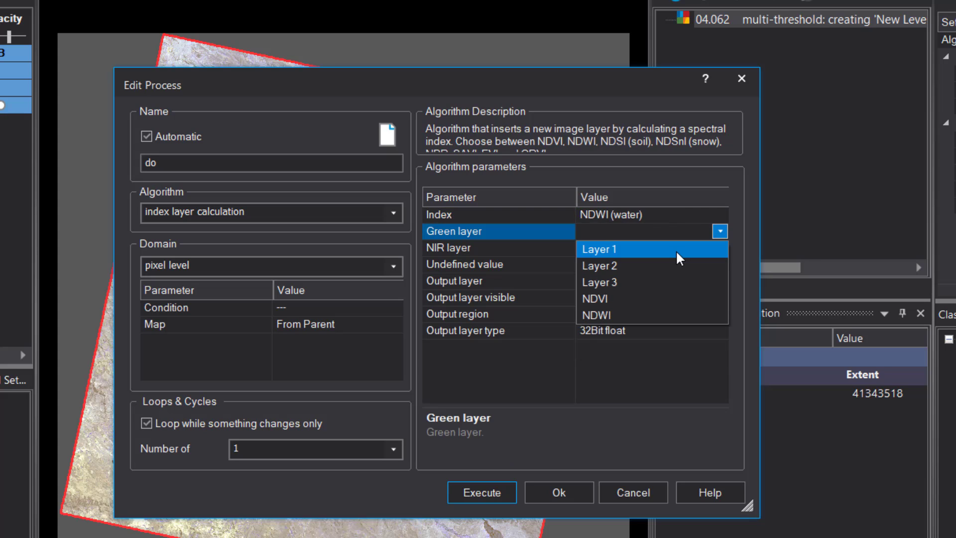
{"action": "left_click", "coordinate": [676, 249]}
{"action": "left_click", "coordinate": [711, 249]}
{"action": "left_click", "coordinate": [720, 247]}
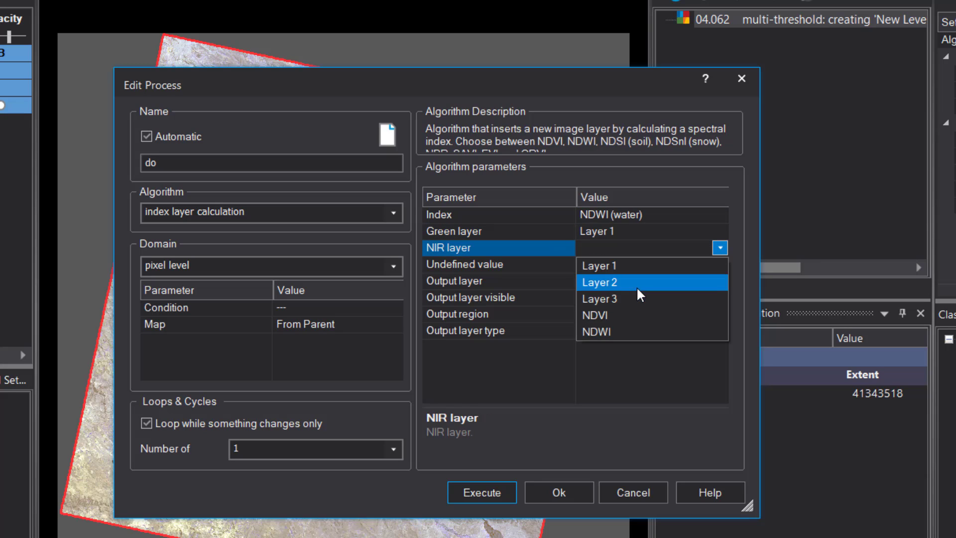
{"action": "left_click", "coordinate": [628, 298]}
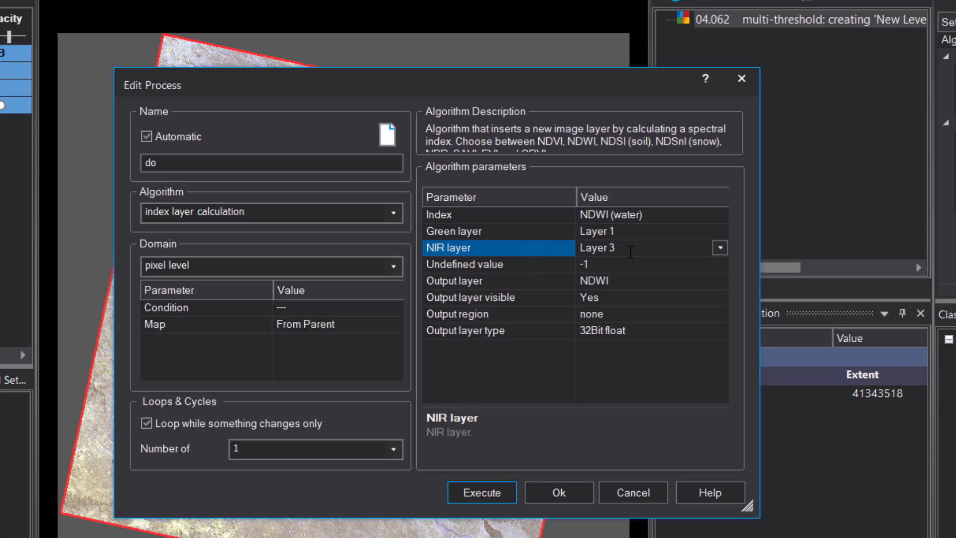
{"action": "left_click", "coordinate": [478, 487]}
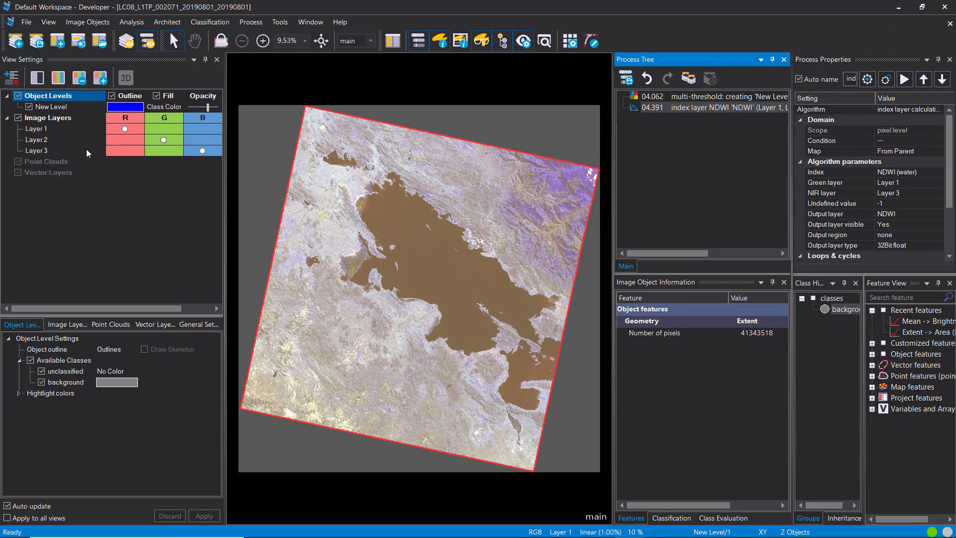
- Display the NDWI layer alone in greyscale and examine its values over the lake and the surrounding land
{"action": "left_click", "coordinate": [38, 77]}
{"action": "left_click", "coordinate": [78, 78]}
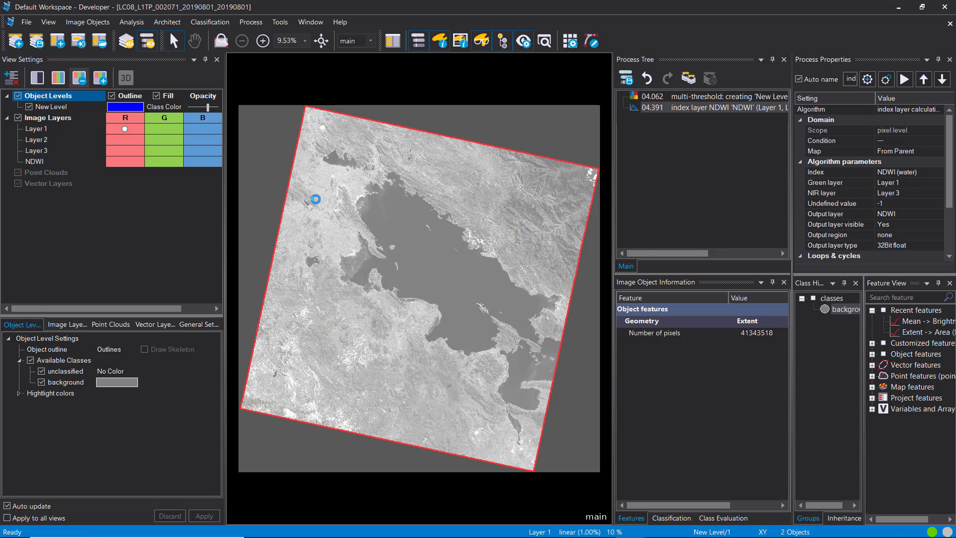
{"action": "mouse_move", "coordinate": [420, 255]}
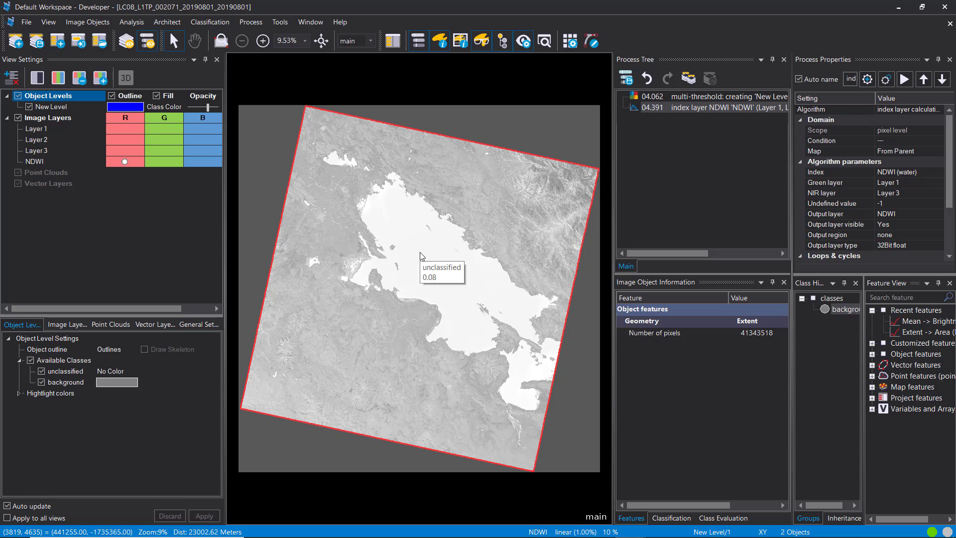
{"action": "mouse_move", "coordinate": [334, 249]}
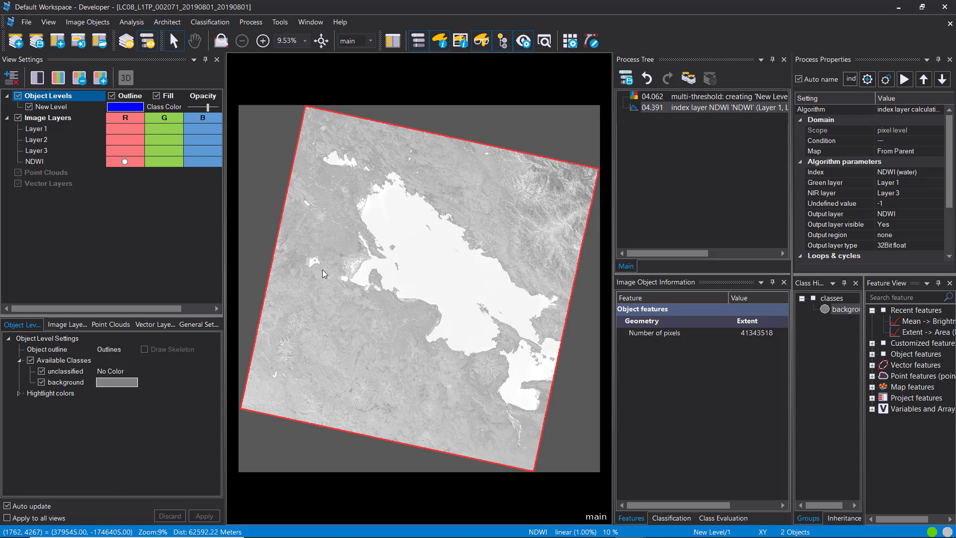
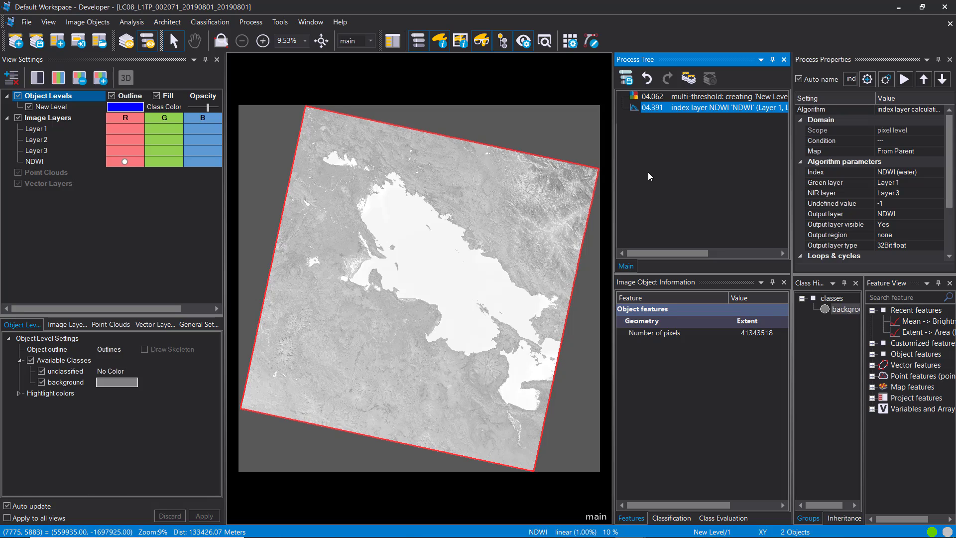
- Add a new process using the automatic threshold algorithm and set its image layer to NDWI
{"action": "right_click", "coordinate": [657, 133]}
{"action": "left_click", "coordinate": [727, 200]}
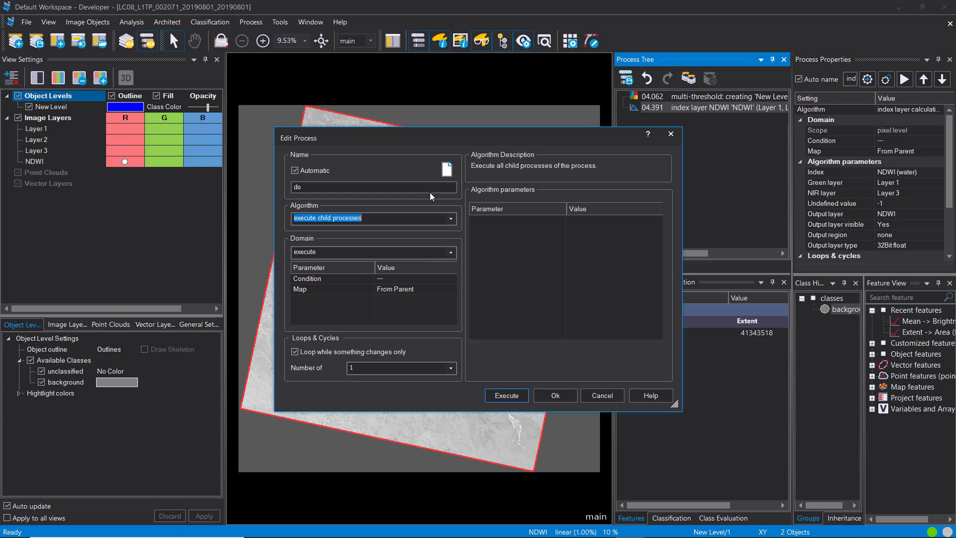
{"action": "type", "text": "autom"}
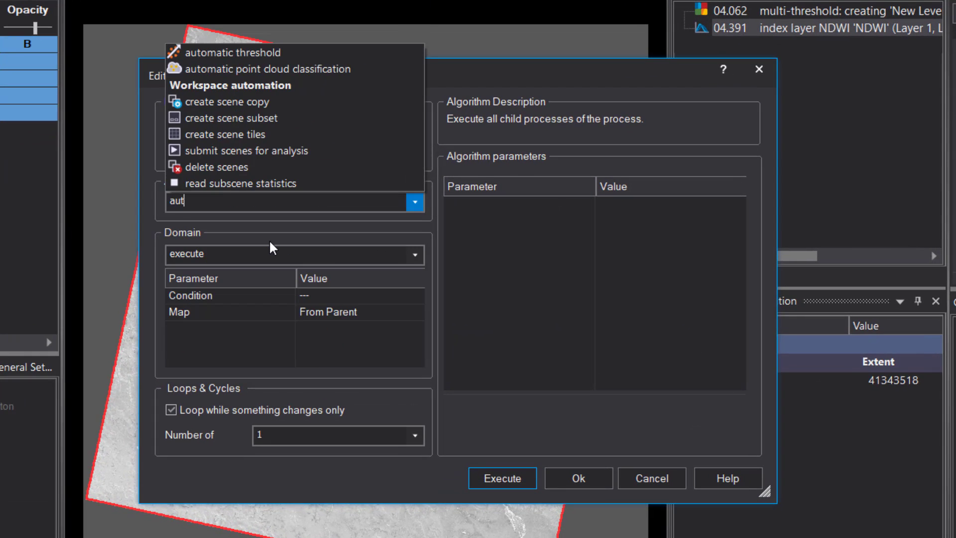
{"action": "left_click", "coordinate": [315, 53]}
{"action": "left_click", "coordinate": [312, 204]}
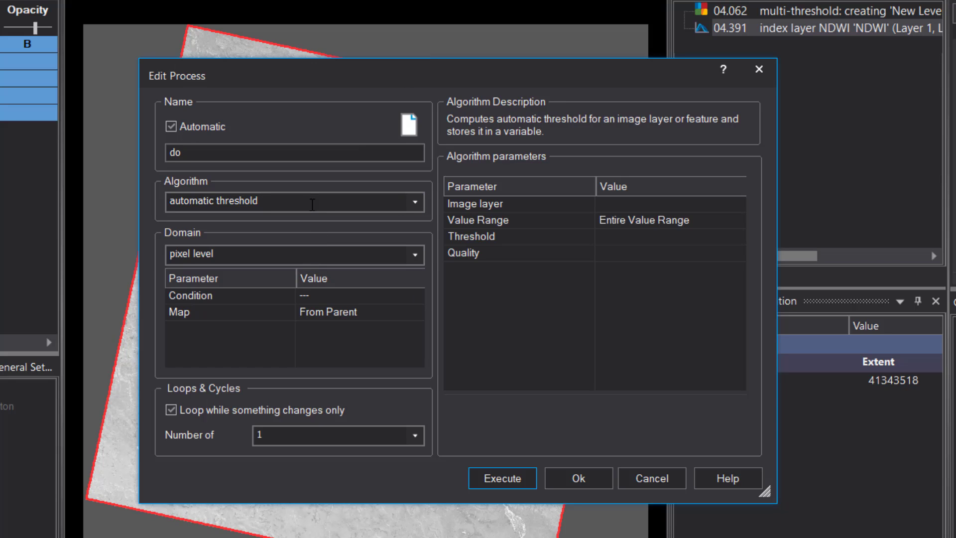
{"action": "left_click", "coordinate": [731, 204]}
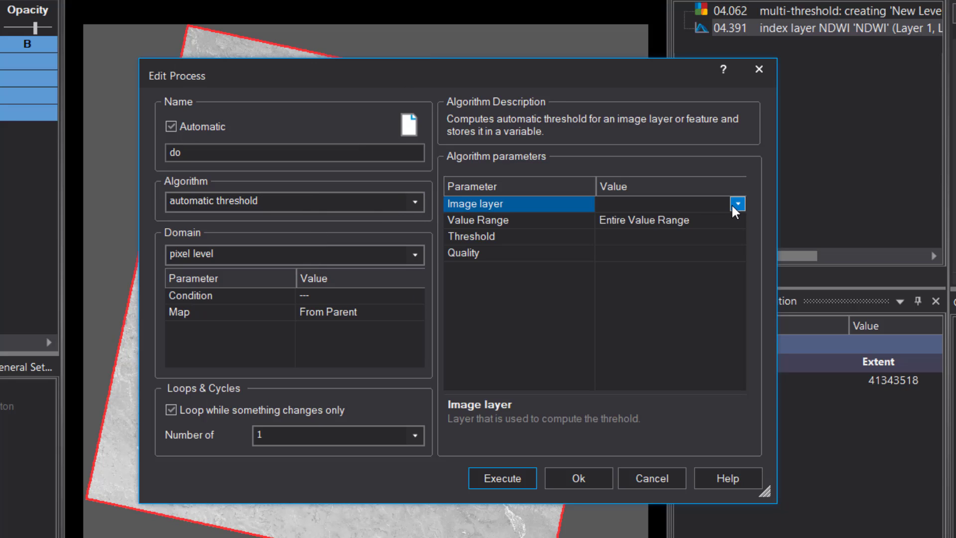
{"action": "left_click", "coordinate": [732, 203]}
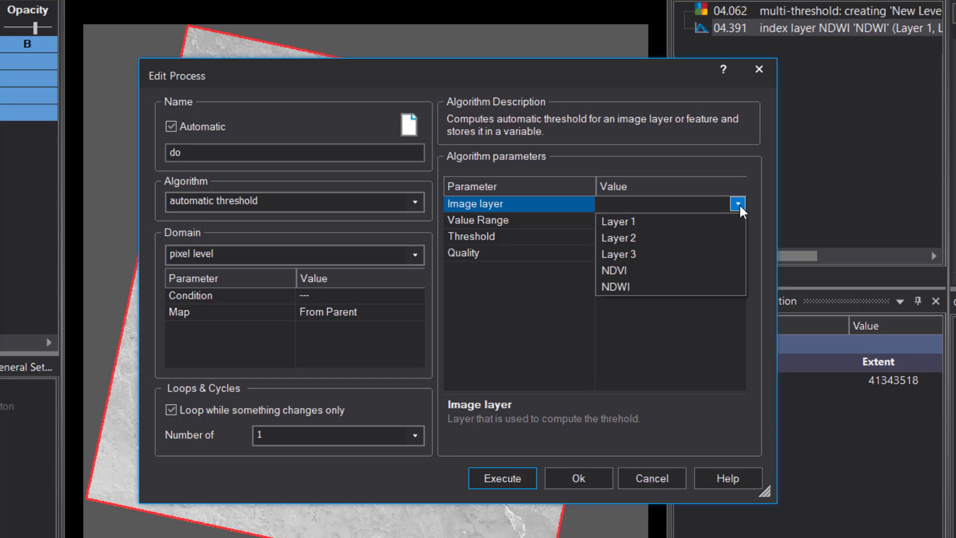
{"action": "left_click", "coordinate": [693, 288]}
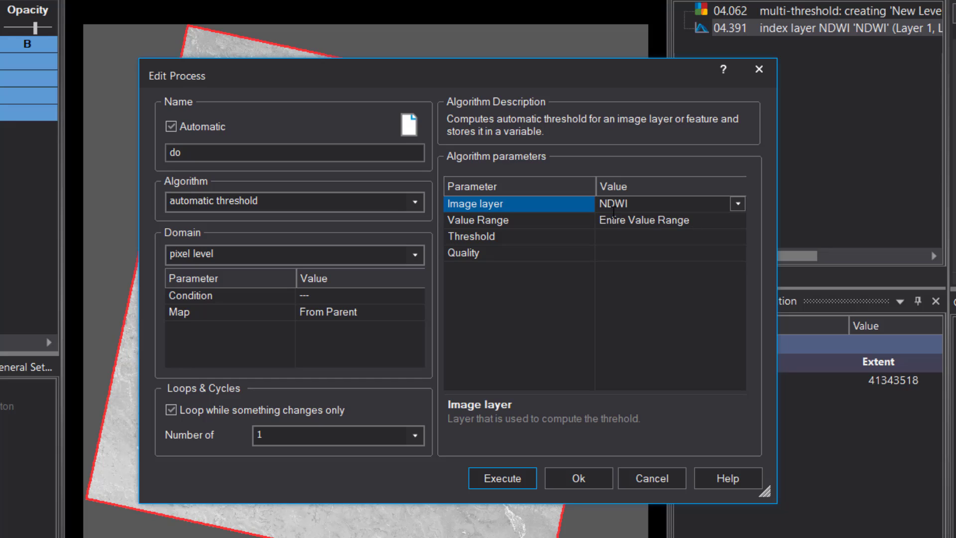
- Create a Double scene variable named th with value 0 to store the computed threshold
{"action": "left_click", "coordinate": [710, 237]}
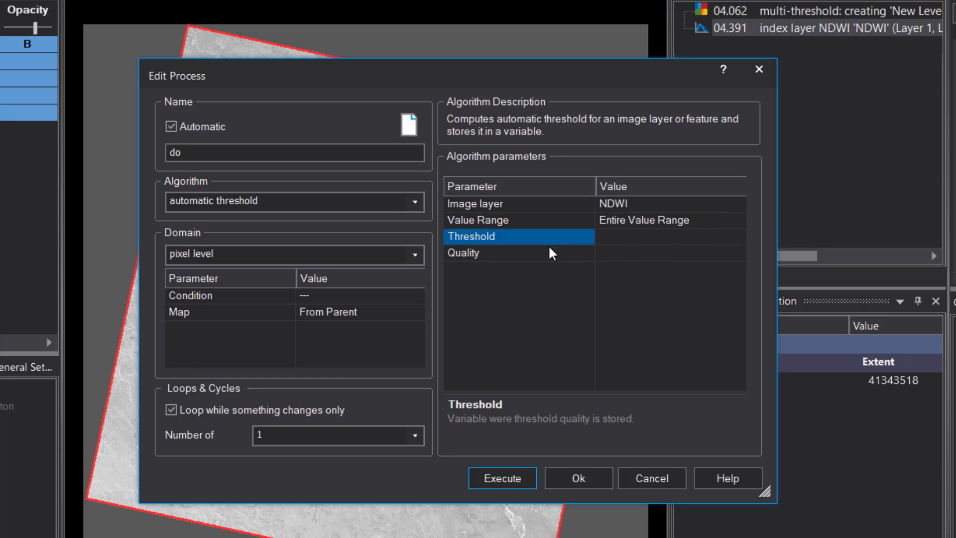
{"action": "left_click", "coordinate": [607, 258]}
{"action": "left_click", "coordinate": [619, 238]}
{"action": "key", "text": "Return"}
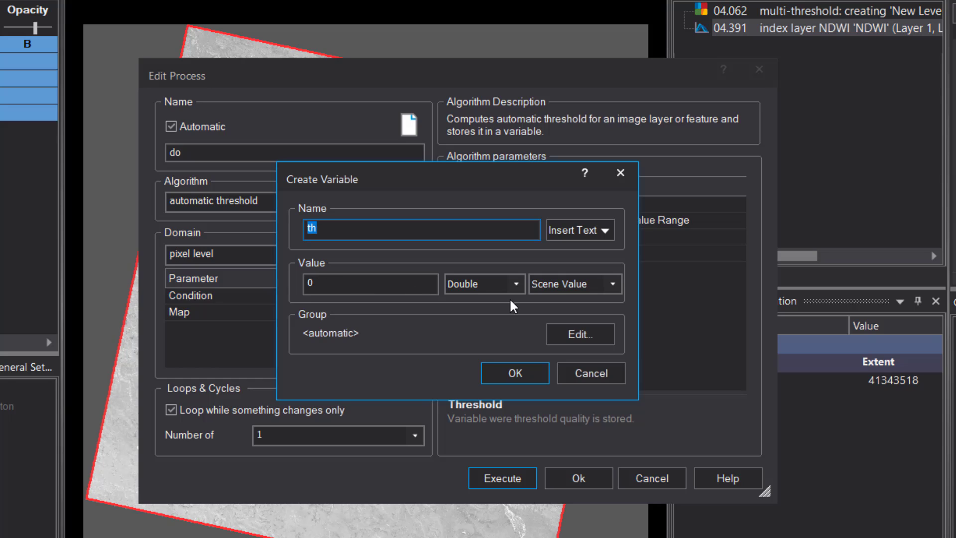
{"action": "left_click", "coordinate": [526, 369]}
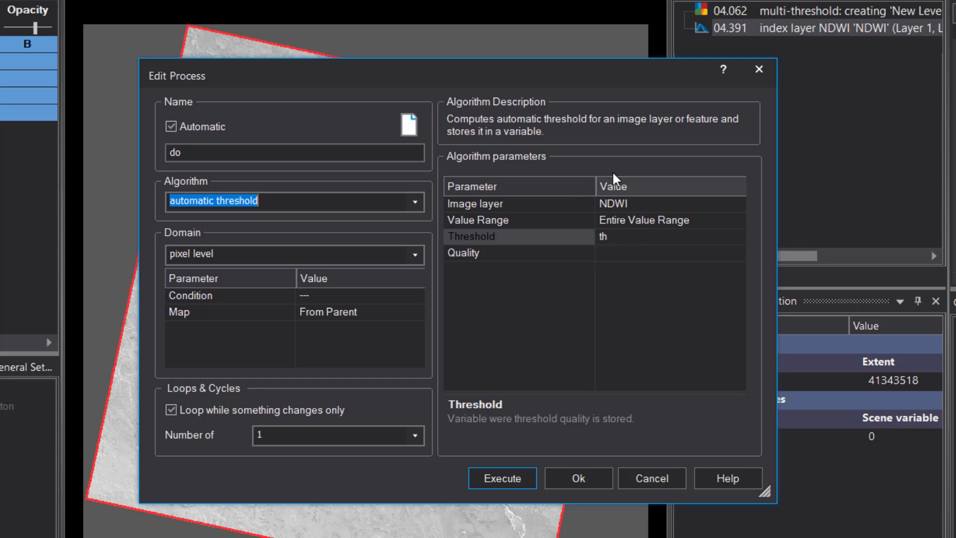
- Create a Double scene variable named qa with value 0 to store the threshold quality
{"action": "left_click", "coordinate": [629, 254]}
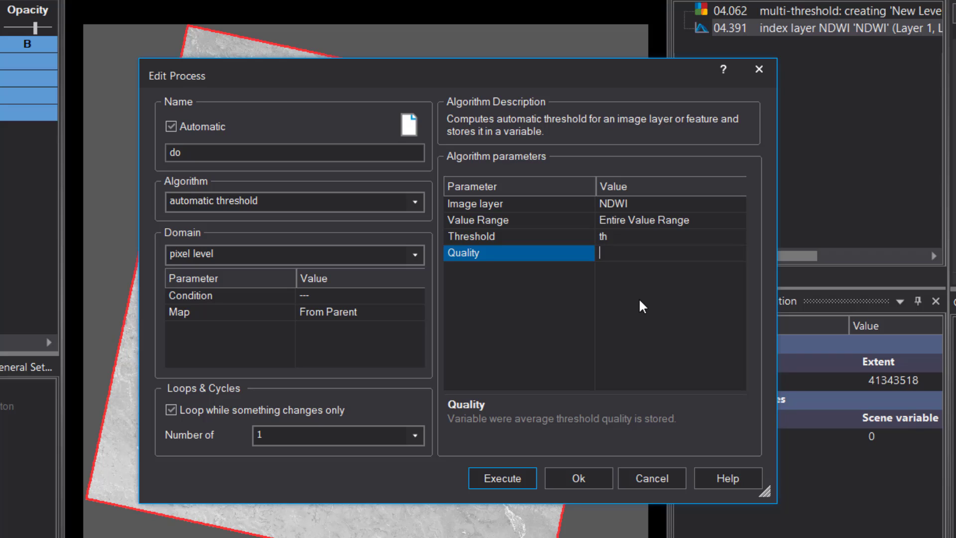
{"action": "type", "text": "qa"}
{"action": "key", "text": "Return"}
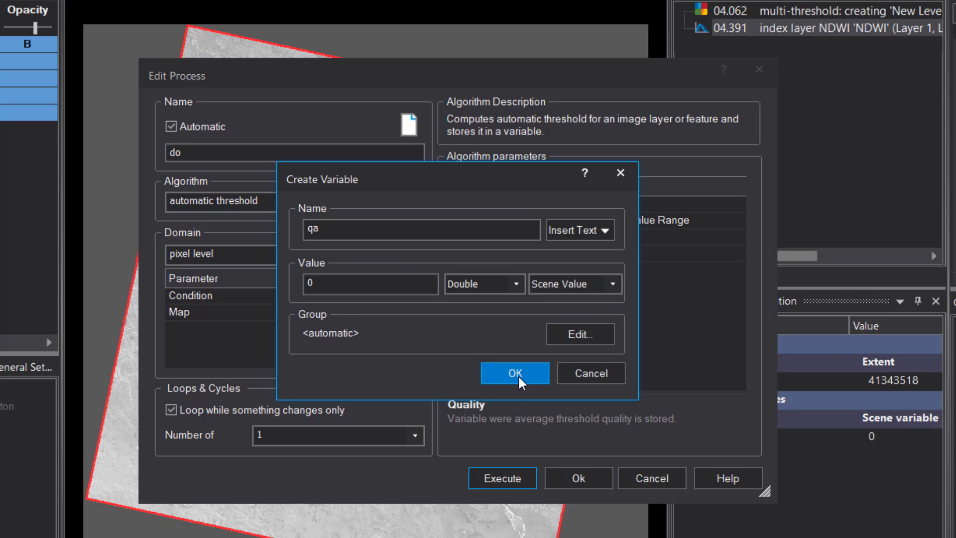
{"action": "left_click", "coordinate": [518, 375]}
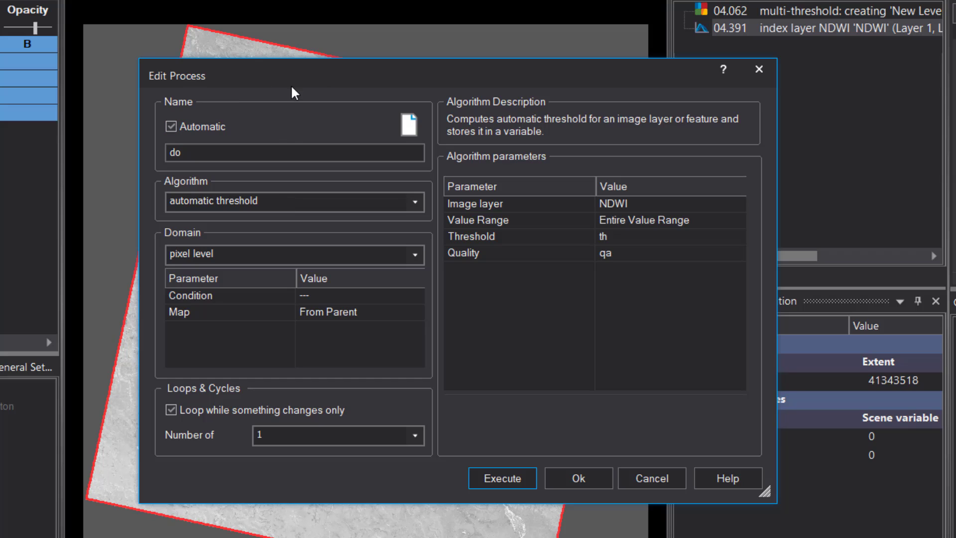
- Set the automatic threshold's domain to image object level, restrict the class filter to unclassified, and execute the process
{"action": "left_click", "coordinate": [415, 255]}
{"action": "left_click", "coordinate": [301, 293]}
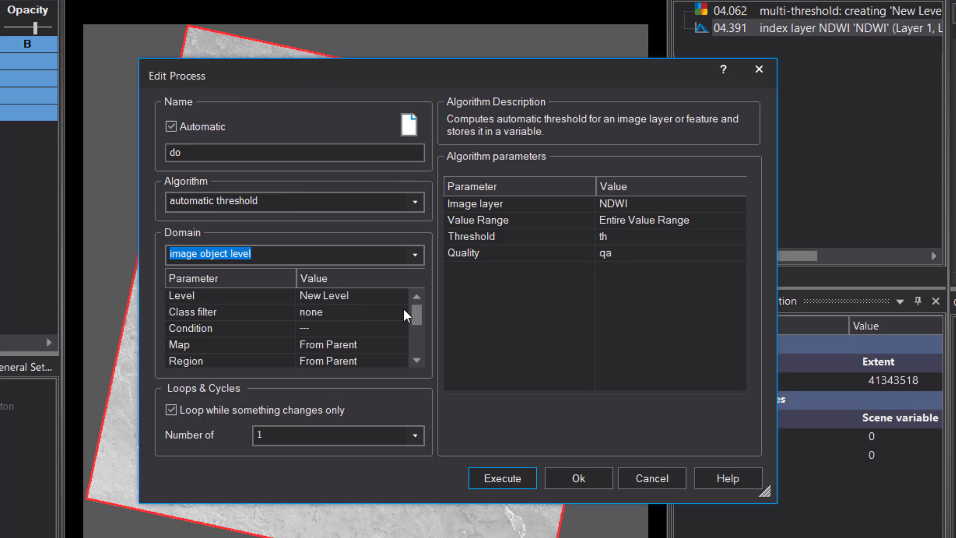
{"action": "left_click", "coordinate": [400, 311]}
{"action": "left_click", "coordinate": [328, 160]}
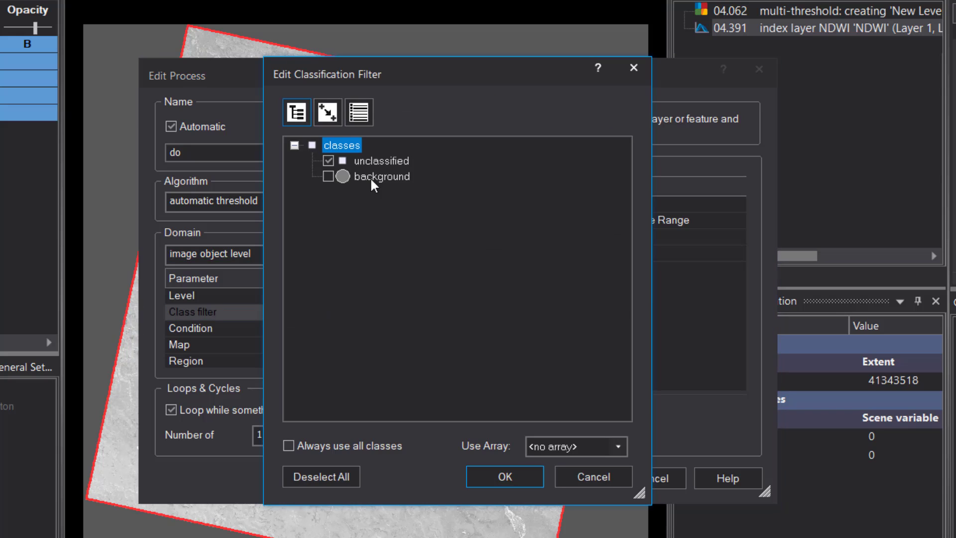
{"action": "left_click", "coordinate": [509, 476]}
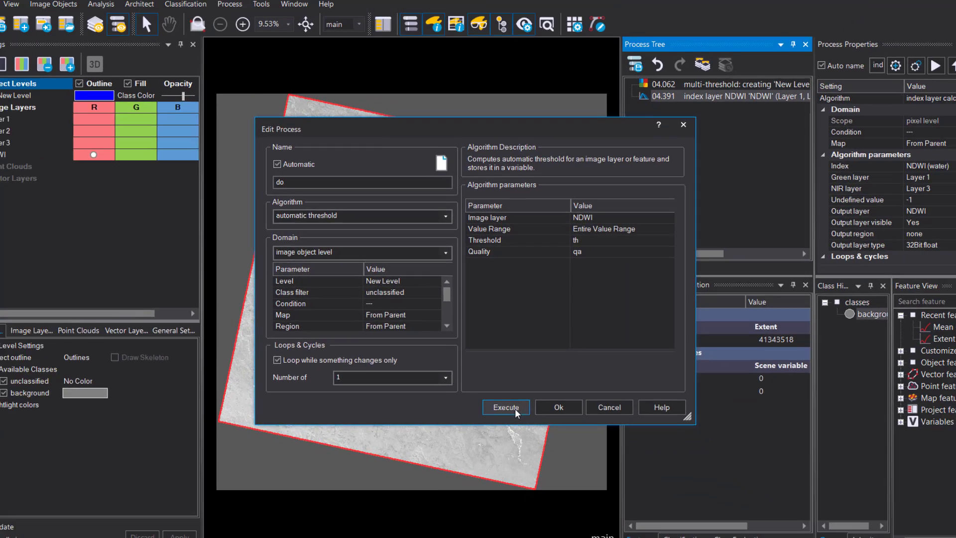
{"action": "left_click", "coordinate": [495, 477]}
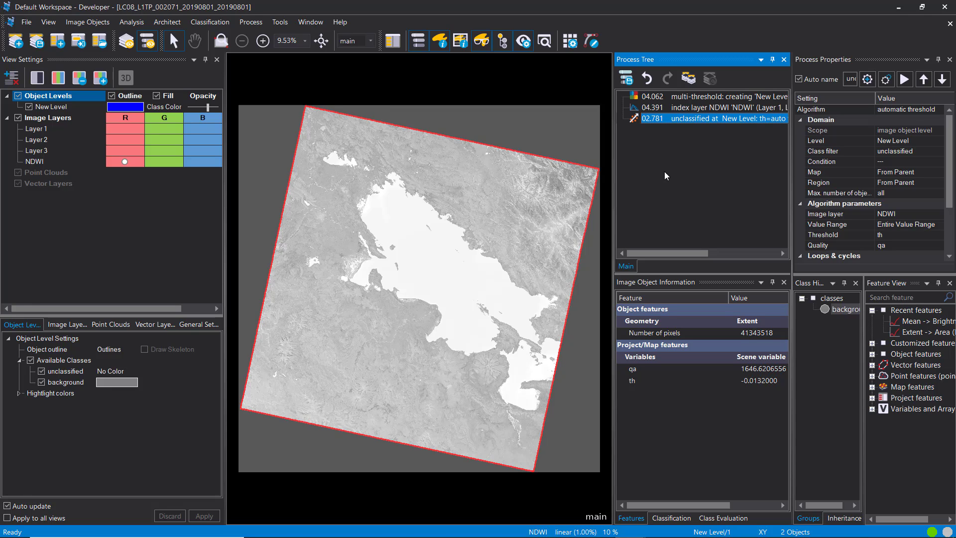
- Add a new multi-threshold segmentation process and set its domain to image object level
{"action": "right_click", "coordinate": [664, 175]}
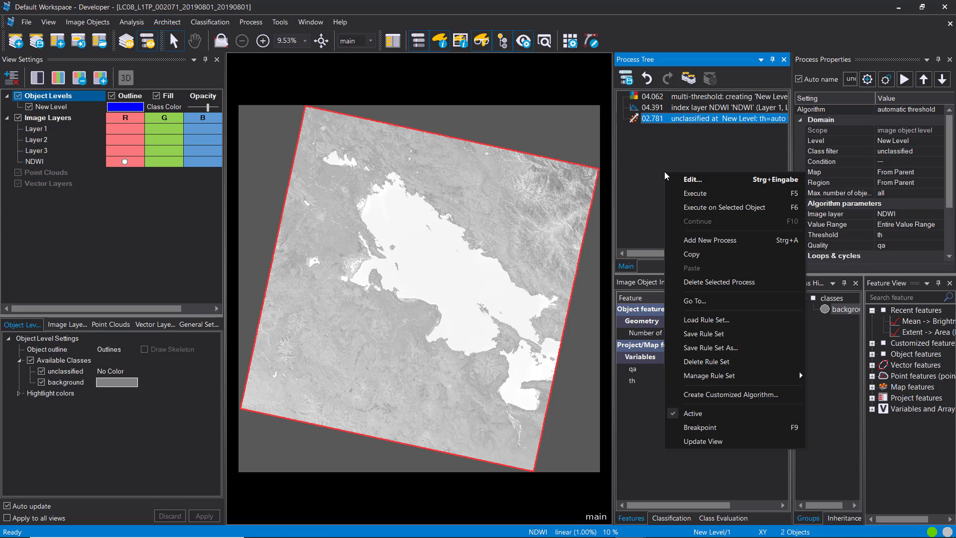
{"action": "left_click", "coordinate": [748, 240]}
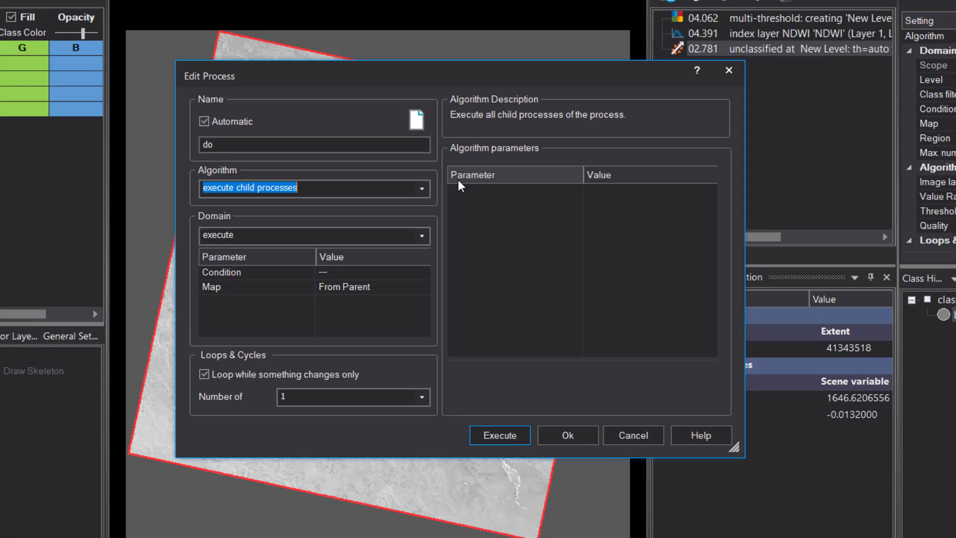
{"action": "type", "text": "multi"}
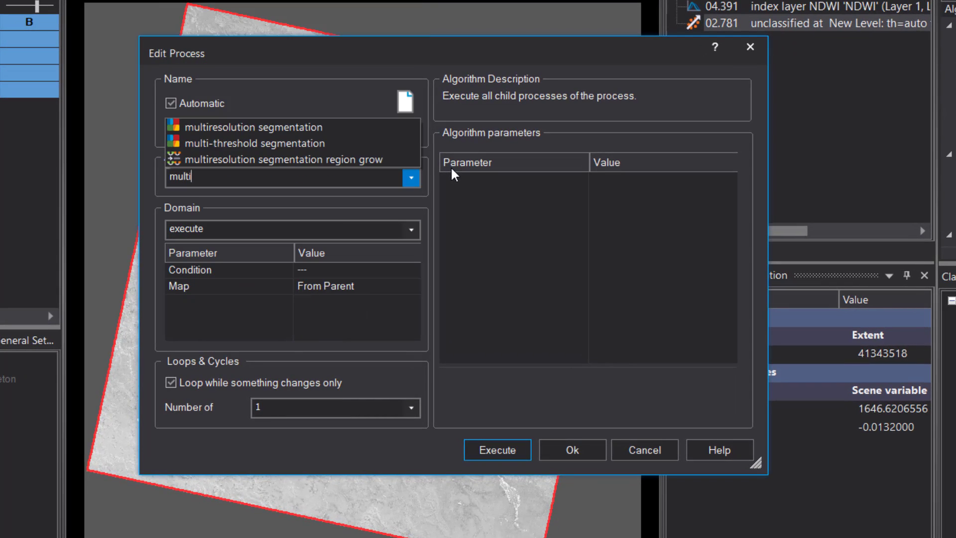
{"action": "left_click", "coordinate": [375, 143]}
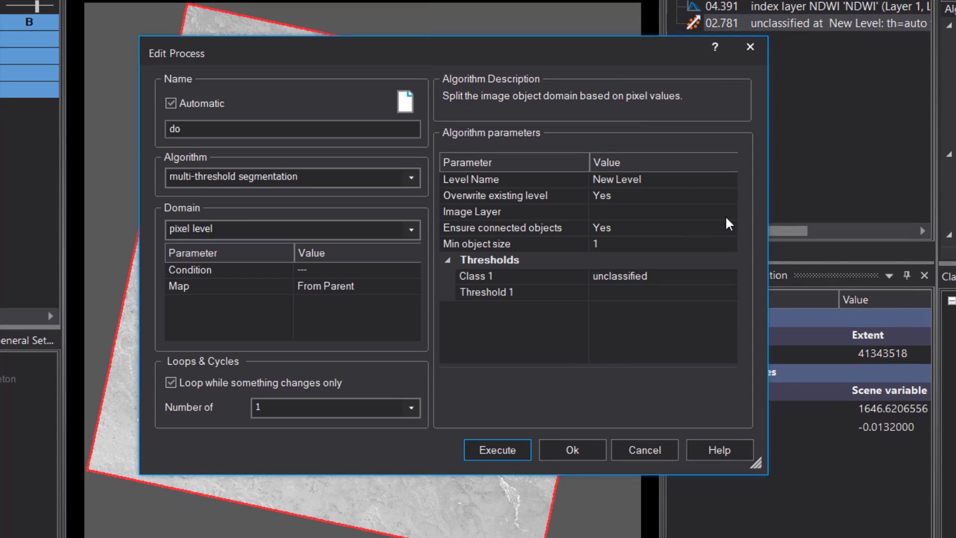
{"action": "left_click", "coordinate": [412, 230]}
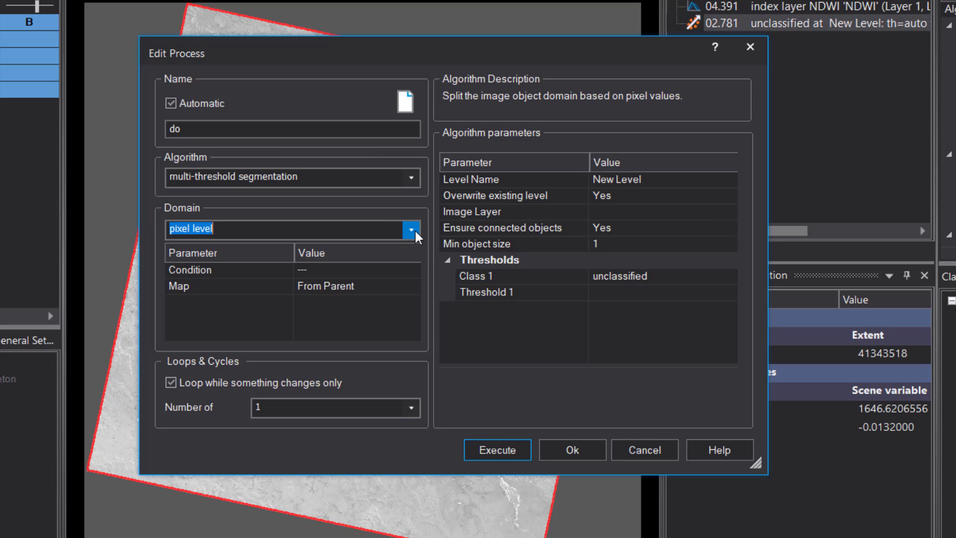
{"action": "left_click", "coordinate": [380, 260]}
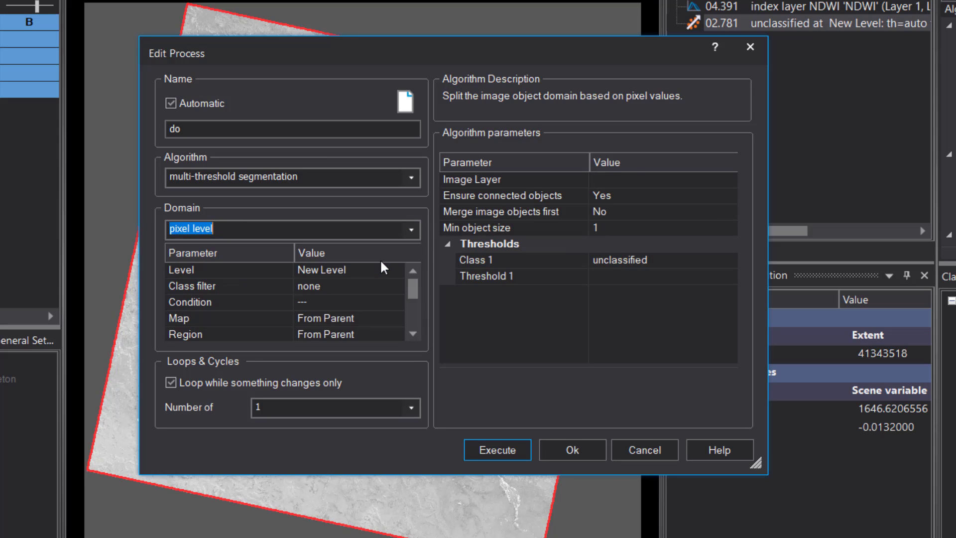
- Restrict the multi-threshold segmentation's class filter to unclassified objects
{"action": "left_click", "coordinate": [394, 286]}
{"action": "left_click", "coordinate": [400, 288]}
{"action": "left_click", "coordinate": [373, 140]}
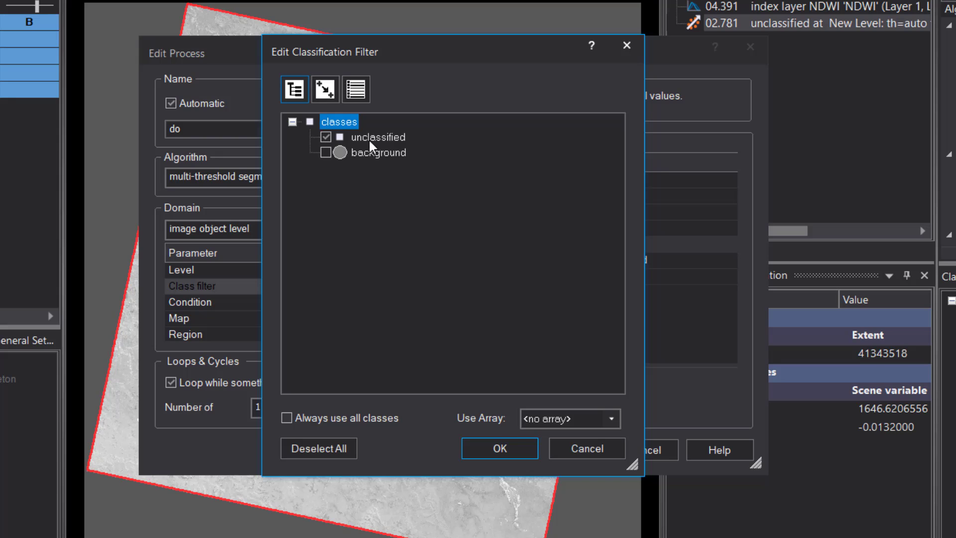
{"action": "left_click", "coordinate": [518, 448]}
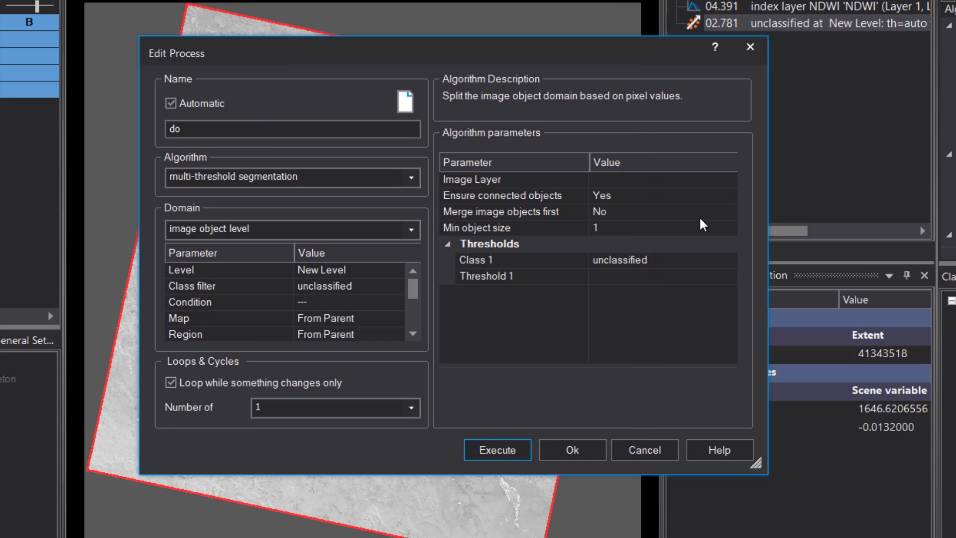
- Set the segmentation's image layer to NDWI and use the variable th as Threshold 1
{"action": "left_click", "coordinate": [730, 181]}
{"action": "left_click", "coordinate": [645, 256]}
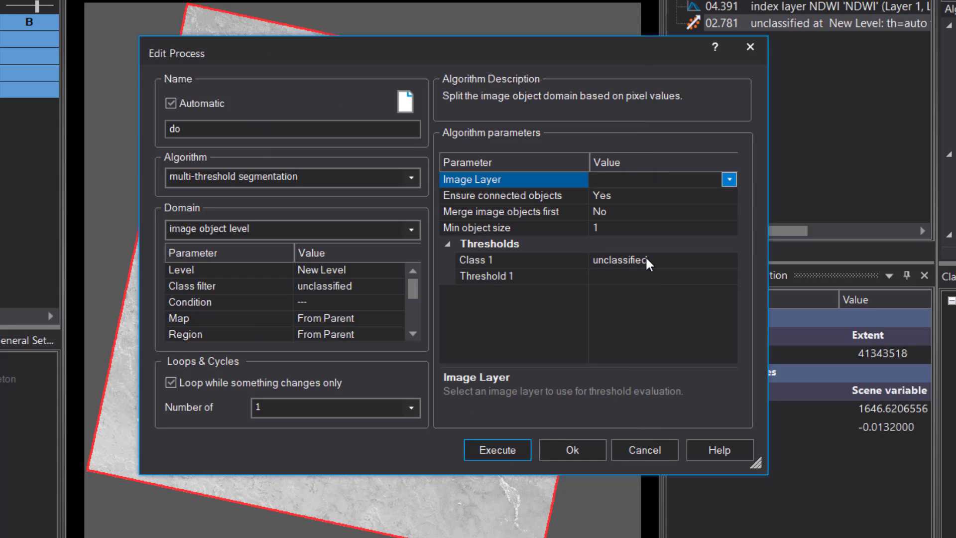
{"action": "left_click", "coordinate": [626, 225]}
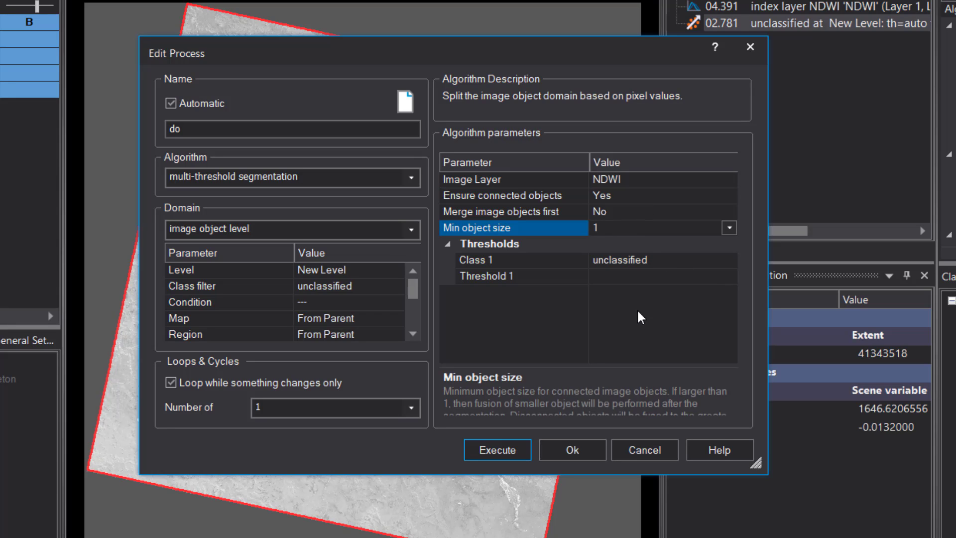
{"action": "left_click", "coordinate": [639, 286]}
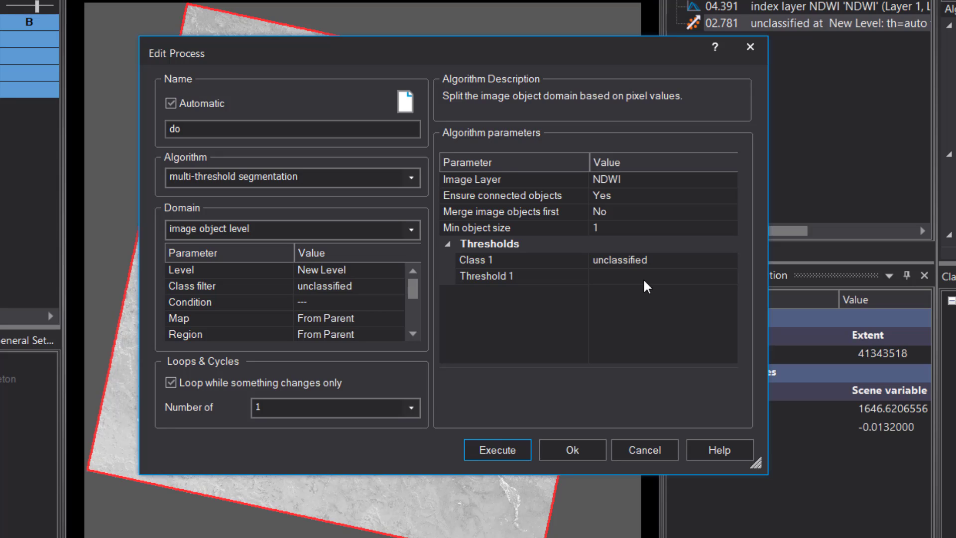
{"action": "left_click", "coordinate": [647, 277]}
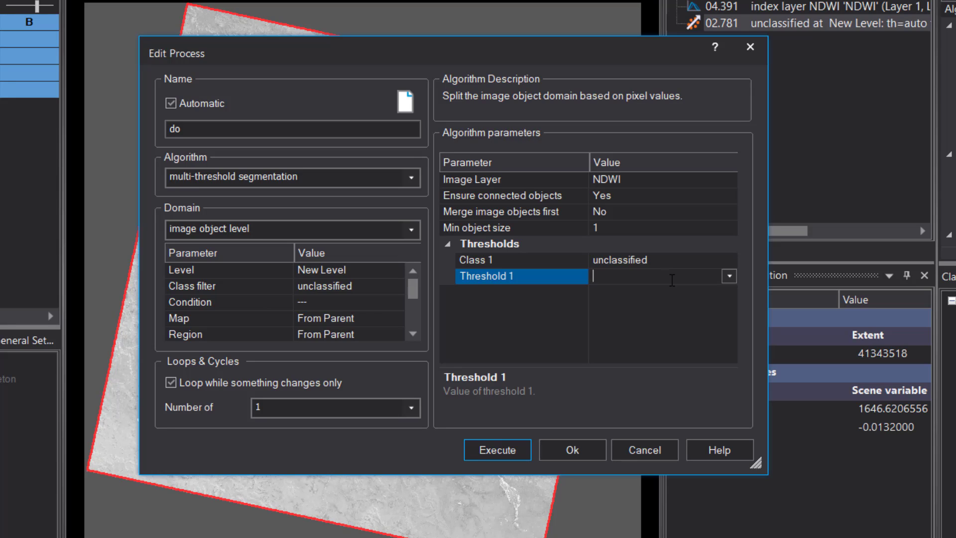
{"action": "left_click", "coordinate": [729, 276]}
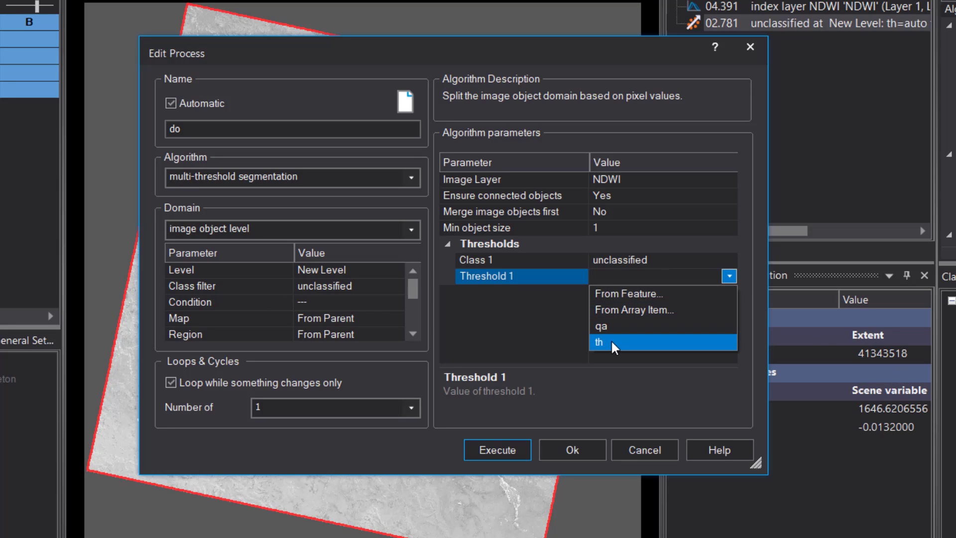
{"action": "left_click", "coordinate": [647, 342]}
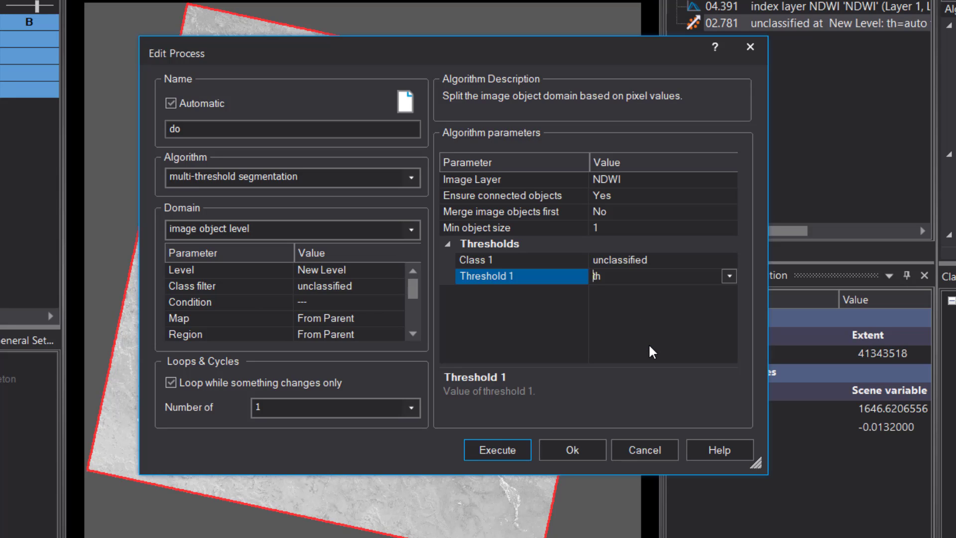
- Create an orange class named non-water and assign it as Class 1 of the segmentation
{"action": "left_click", "coordinate": [656, 265]}
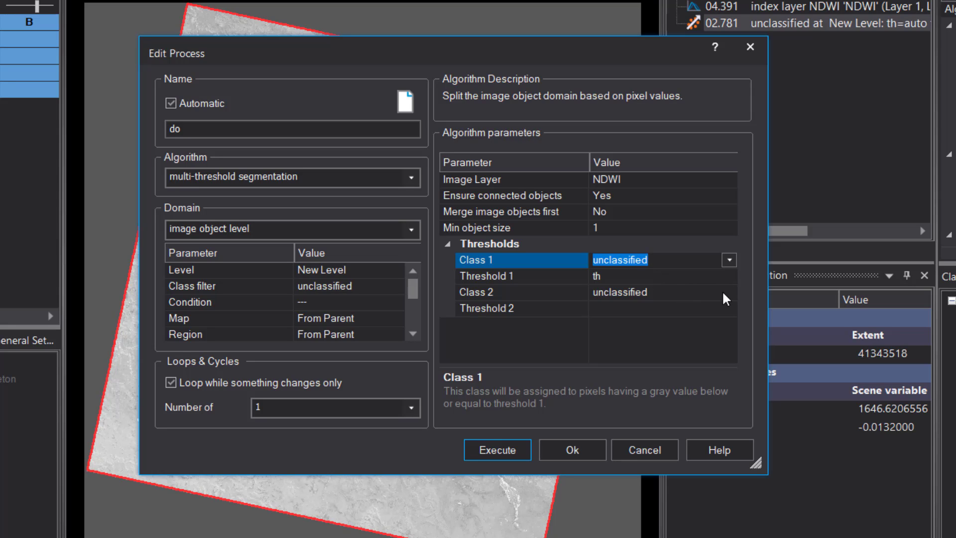
{"action": "type", "text": "non-wa"}
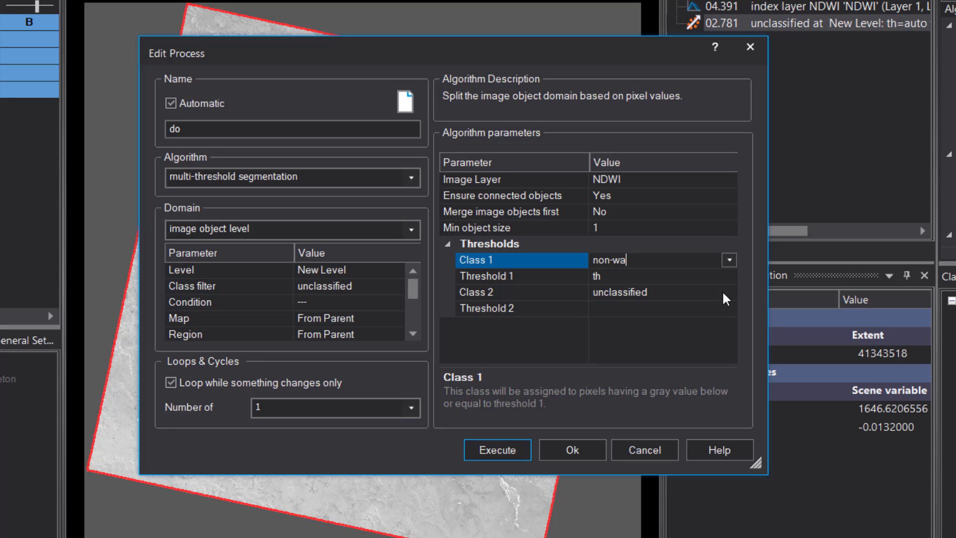
{"action": "type", "text": "ter"}
{"action": "key", "text": "Return"}
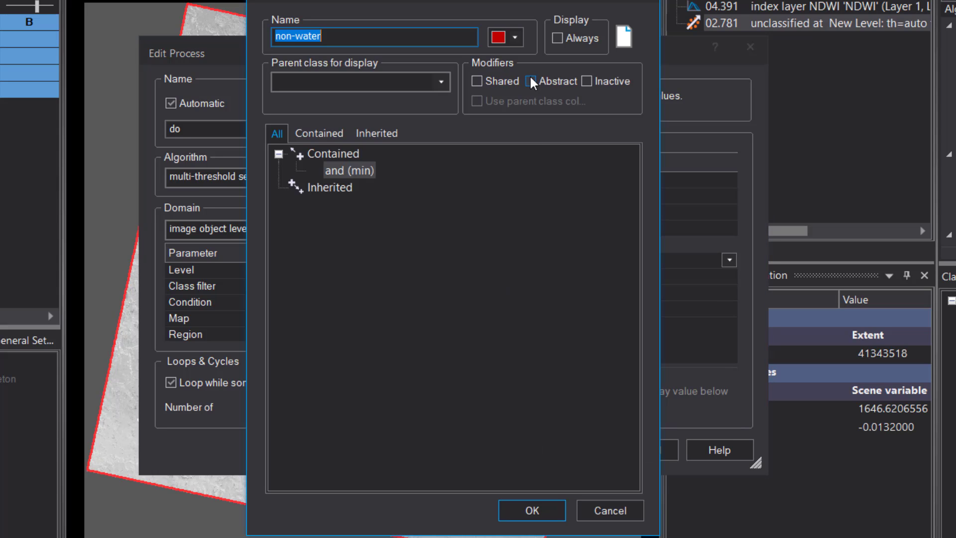
{"action": "left_click", "coordinate": [515, 37]}
{"action": "left_click", "coordinate": [526, 138]}
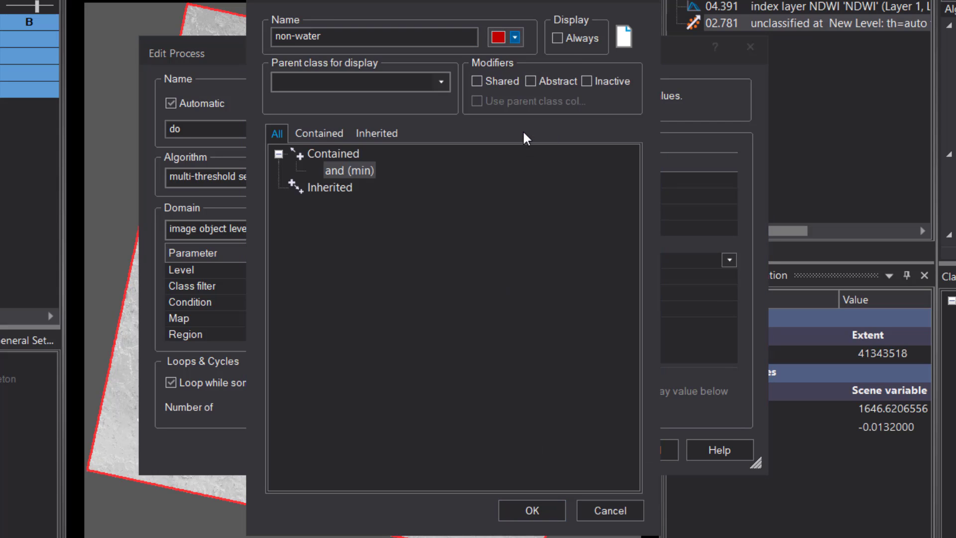
{"action": "left_click", "coordinate": [423, 261]}
{"action": "left_click", "coordinate": [592, 150]}
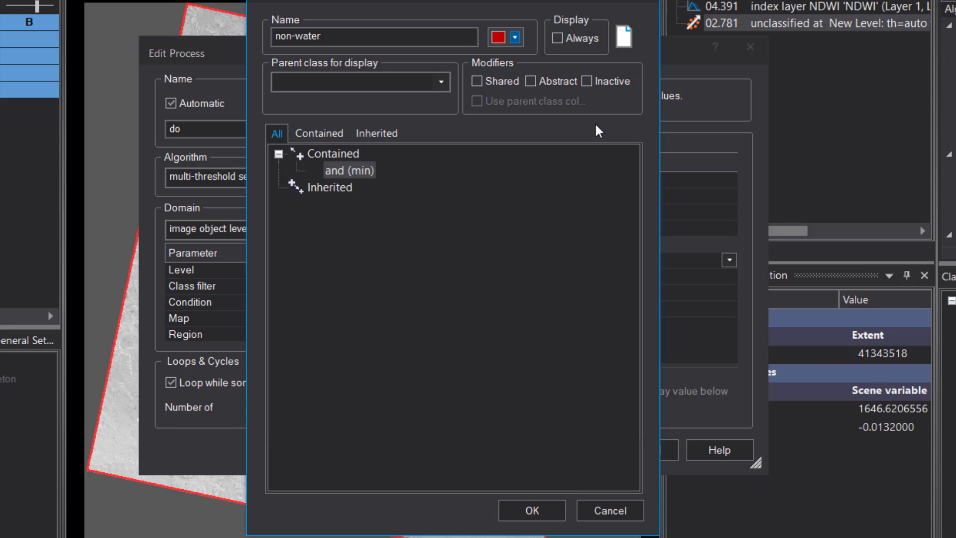
{"action": "left_click", "coordinate": [553, 511]}
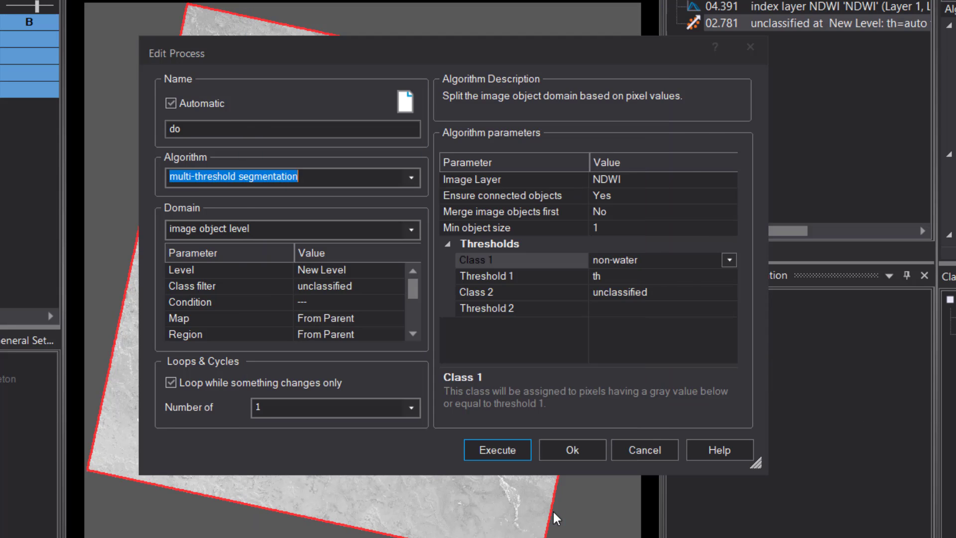
- Create a blue class named water as Class 2 of the segmentation, and execute the process
{"action": "left_click", "coordinate": [730, 292]}
{"action": "left_click", "coordinate": [729, 293]}
{"action": "left_click", "coordinate": [690, 289]}
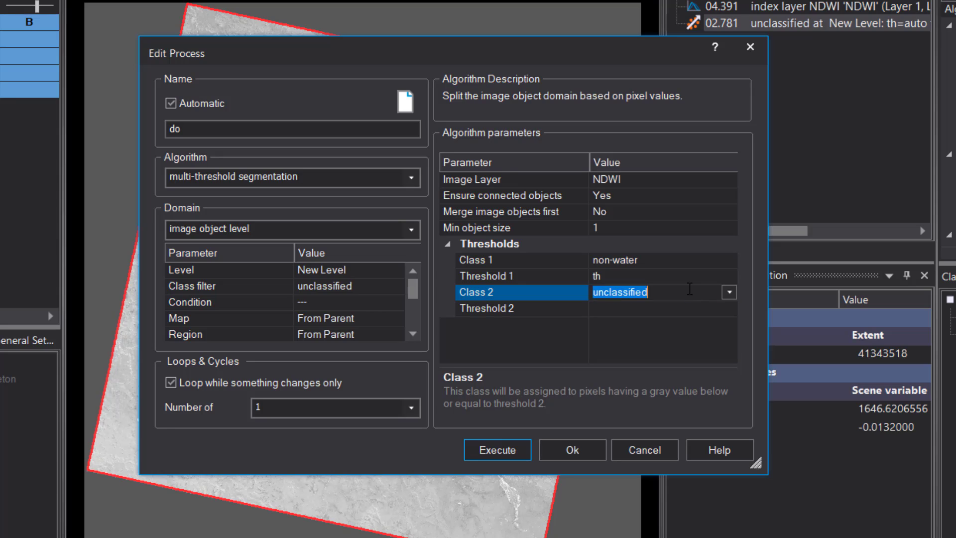
{"action": "type", "text": "water"}
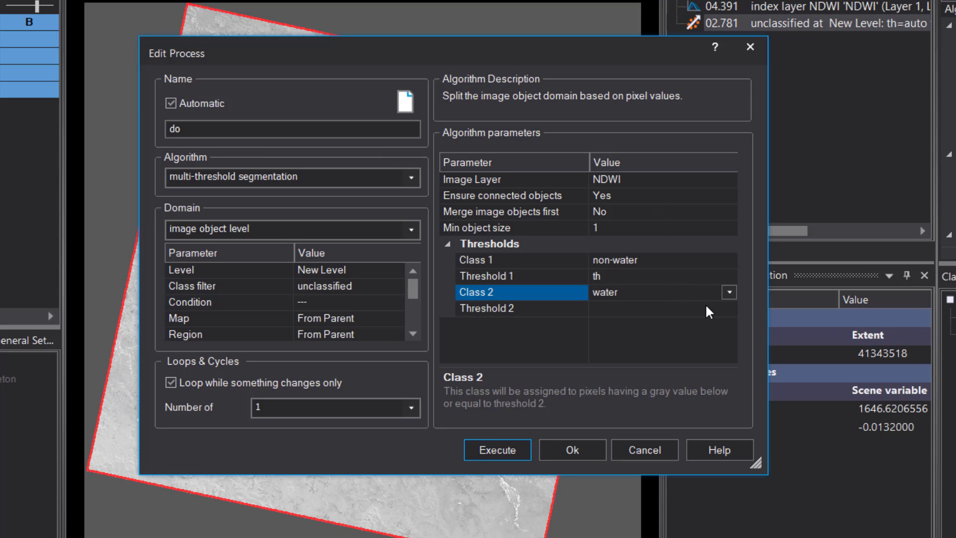
{"action": "key", "text": "Return"}
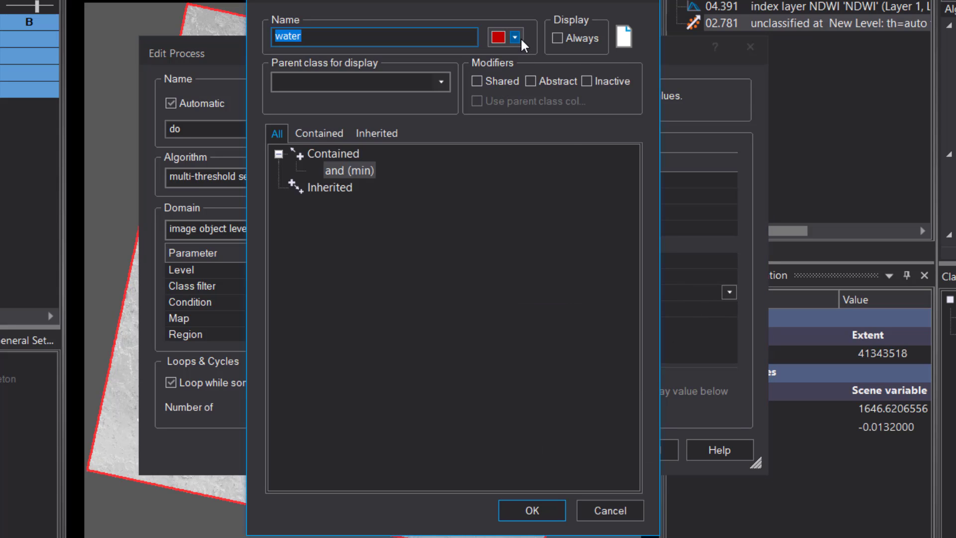
{"action": "left_click", "coordinate": [515, 37]}
{"action": "left_click", "coordinate": [525, 133]}
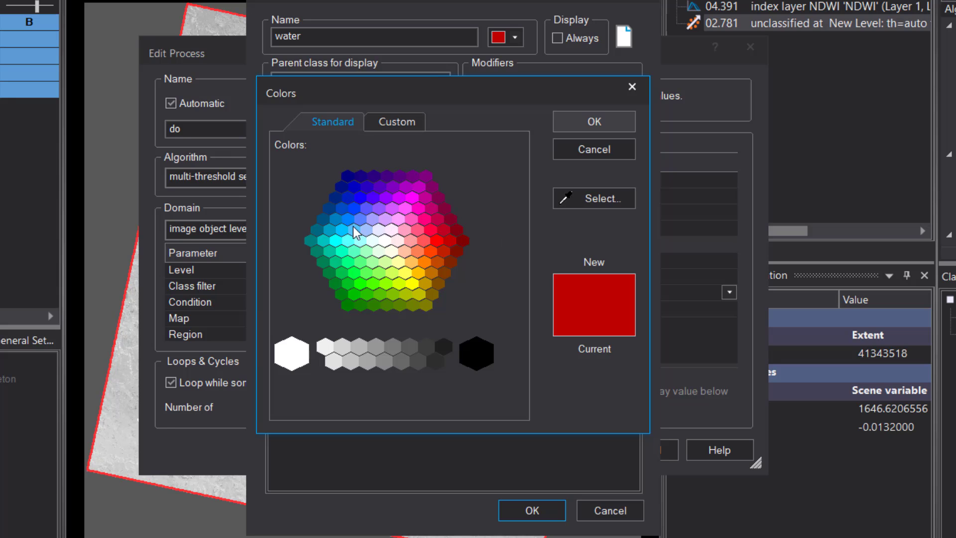
{"action": "left_click", "coordinate": [356, 212]}
{"action": "left_click", "coordinate": [560, 128]}
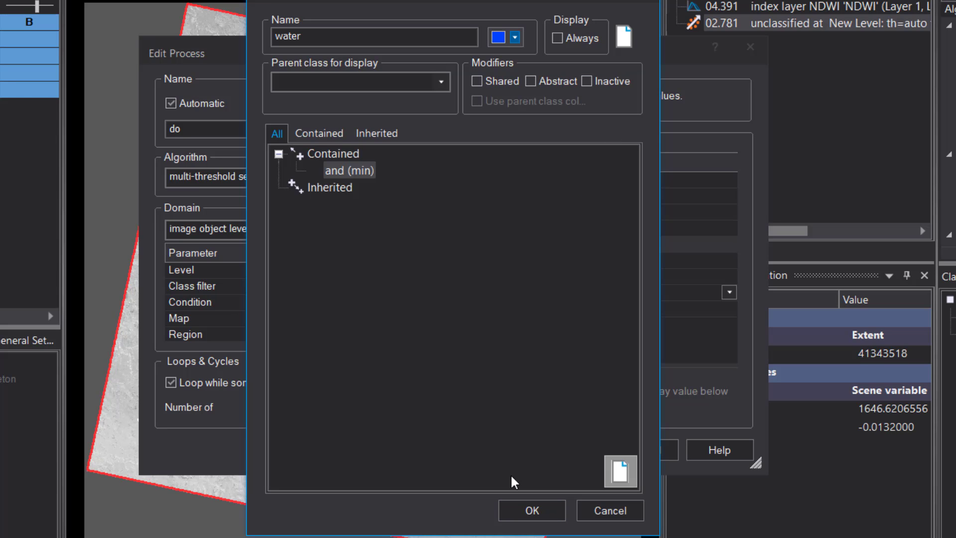
{"action": "left_click", "coordinate": [530, 512]}
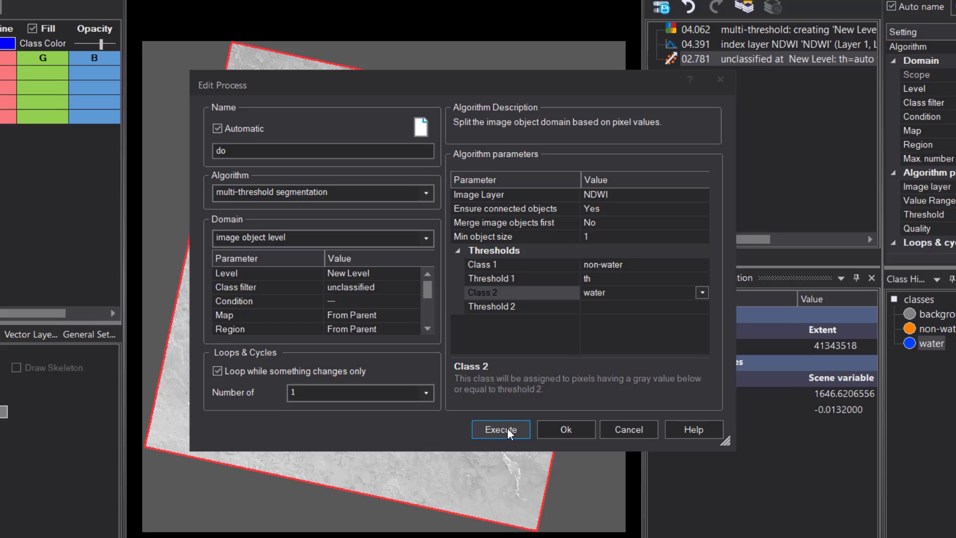
{"action": "left_click", "coordinate": [500, 429]}
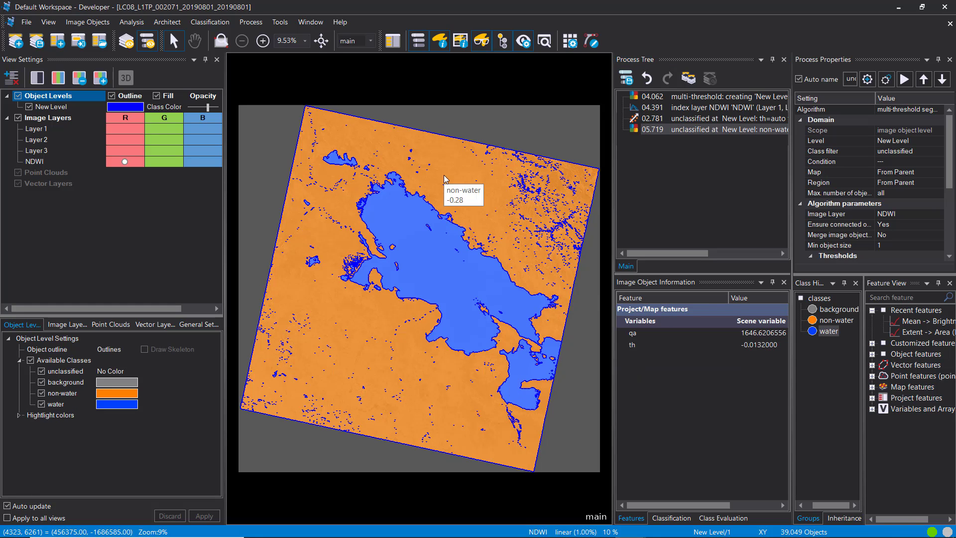
- Split the map view horizontally into two panes and switch them to swipe view
{"action": "mouse_move", "coordinate": [350, 196]}
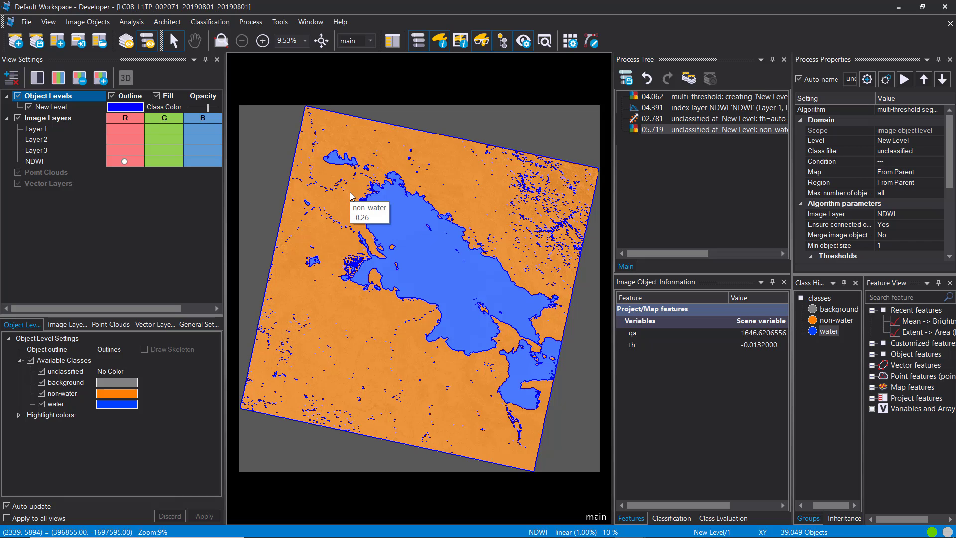
{"action": "left_click", "coordinate": [310, 26]}
{"action": "left_click", "coordinate": [323, 49]}
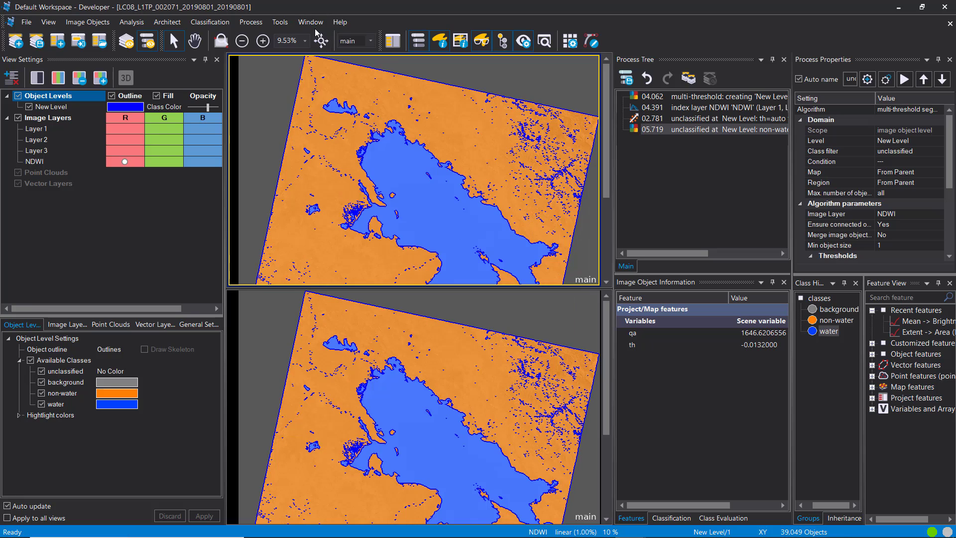
{"action": "left_click", "coordinate": [312, 22]}
{"action": "left_click", "coordinate": [334, 110]}
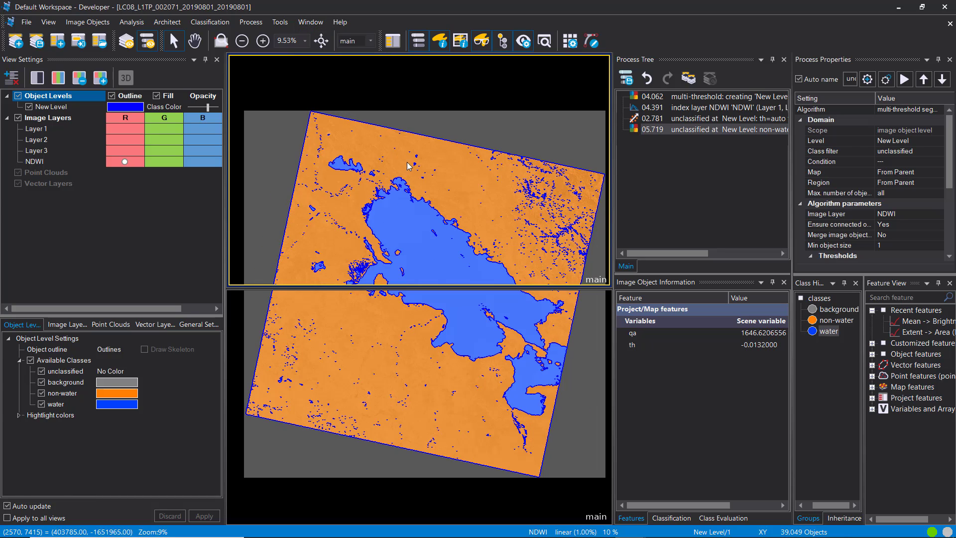
- In the upper pane, hide the object levels and display the RGB layer mix with standard deviation equalization
{"action": "left_click", "coordinate": [18, 95]}
{"action": "scroll", "coordinate": [305, 264], "scroll_direction": "up", "scroll_amount": 1}
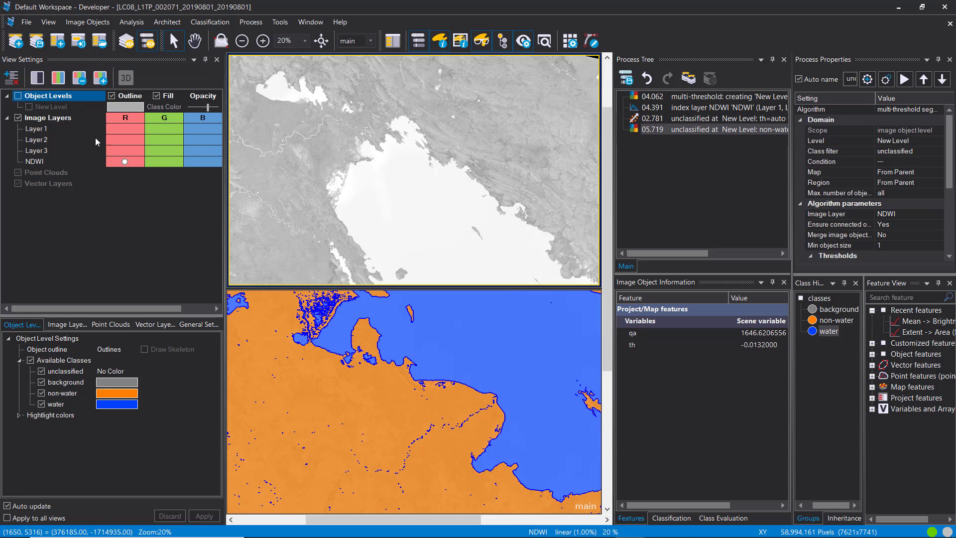
{"action": "left_click", "coordinate": [58, 79]}
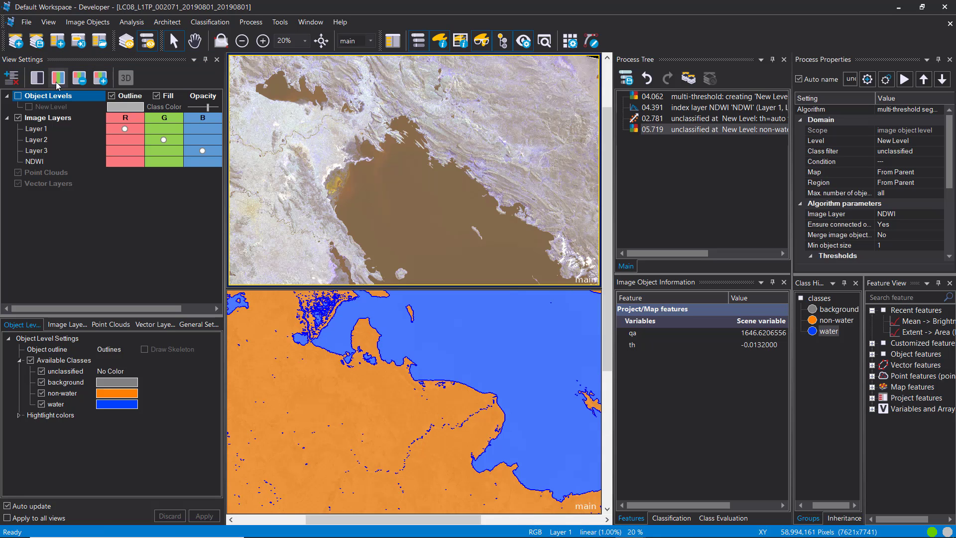
{"action": "left_click", "coordinate": [67, 325]}
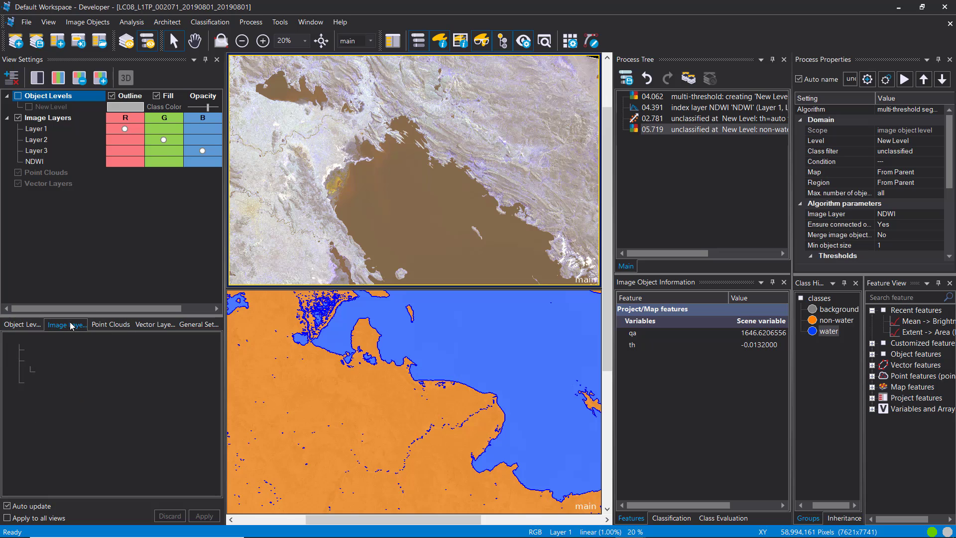
{"action": "left_click", "coordinate": [116, 359]}
{"action": "left_click", "coordinate": [118, 393]}
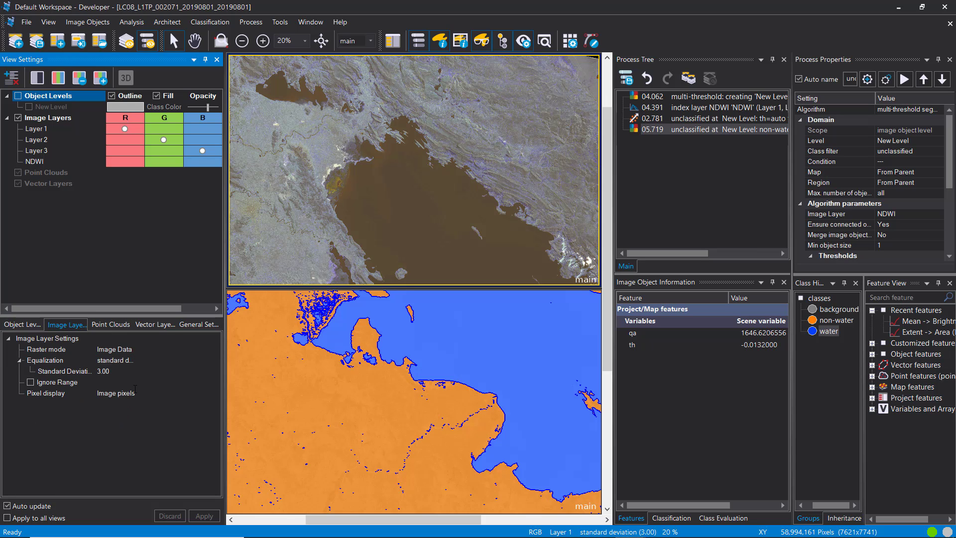
- Swipe between the RGB image and the classification along the large lake's shoreline to compare the water boundaries
{"action": "left_click_drag", "start_coordinate": [405, 288], "coordinate": [452, 91]}
{"action": "left_click_drag", "start_coordinate": [451, 290], "coordinate": [465, 278]}
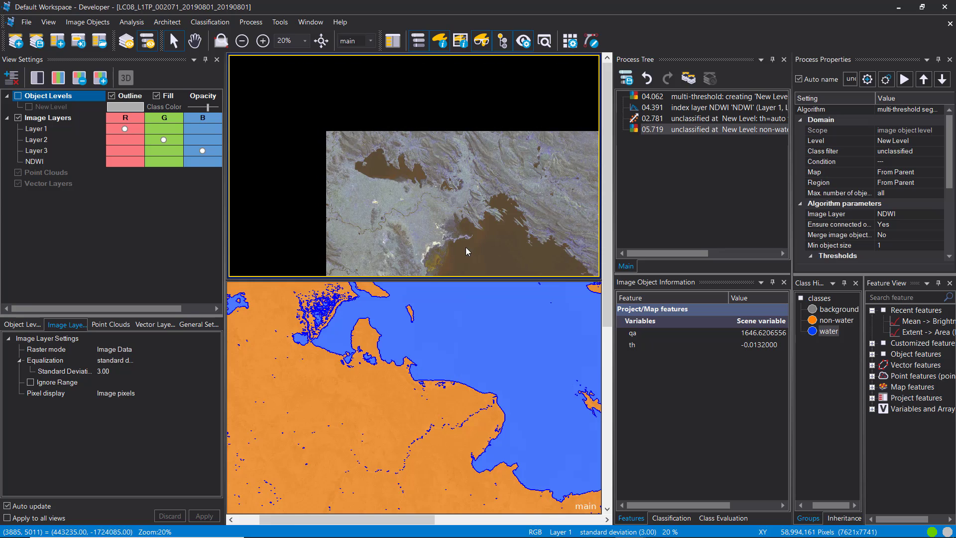
{"action": "left_click_drag", "start_coordinate": [524, 279], "coordinate": [448, 359]}
{"action": "scroll", "coordinate": [399, 225], "scroll_direction": "up", "scroll_amount": 5}
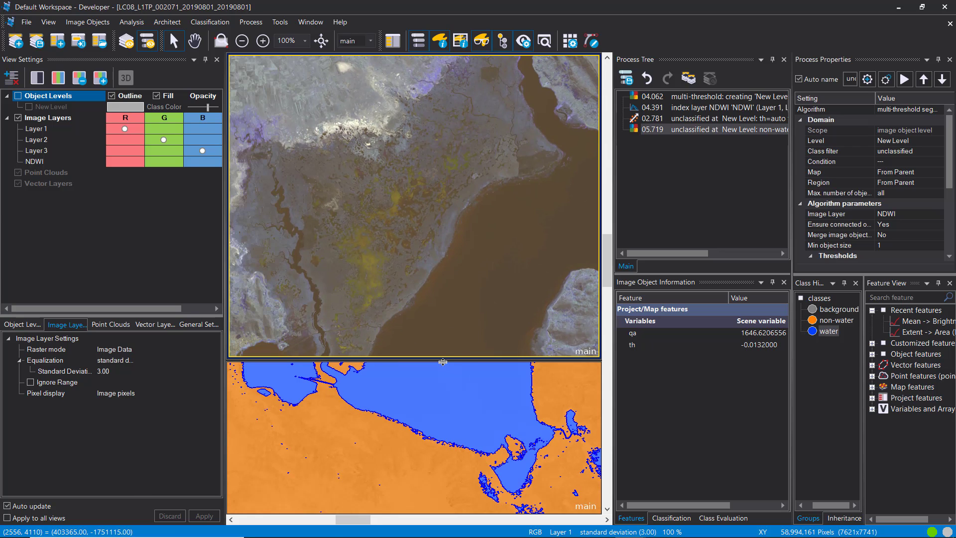
{"action": "left_click_drag", "start_coordinate": [443, 360], "coordinate": [435, 113]}
{"action": "left_click_drag", "start_coordinate": [434, 225], "coordinate": [441, 203]}
{"action": "scroll", "coordinate": [457, 100], "scroll_direction": "down", "scroll_amount": 2}
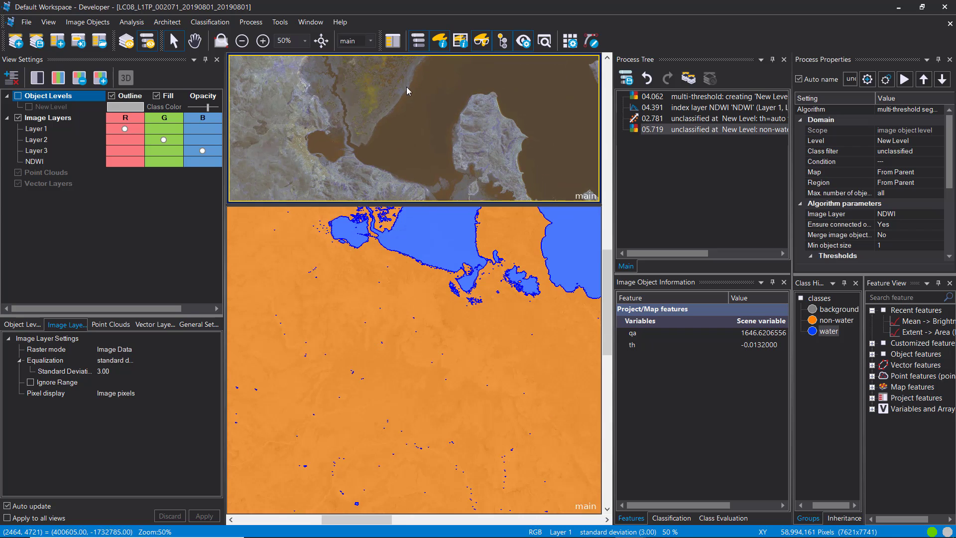
- Check the classification of a small isolated water body against the RGB image, and return to the large lake
{"action": "left_click_drag", "start_coordinate": [515, 166], "coordinate": [473, 297]}
{"action": "scroll", "coordinate": [387, 129], "scroll_direction": "up", "scroll_amount": 5}
{"action": "left_click_drag", "start_coordinate": [386, 130], "coordinate": [395, 280]}
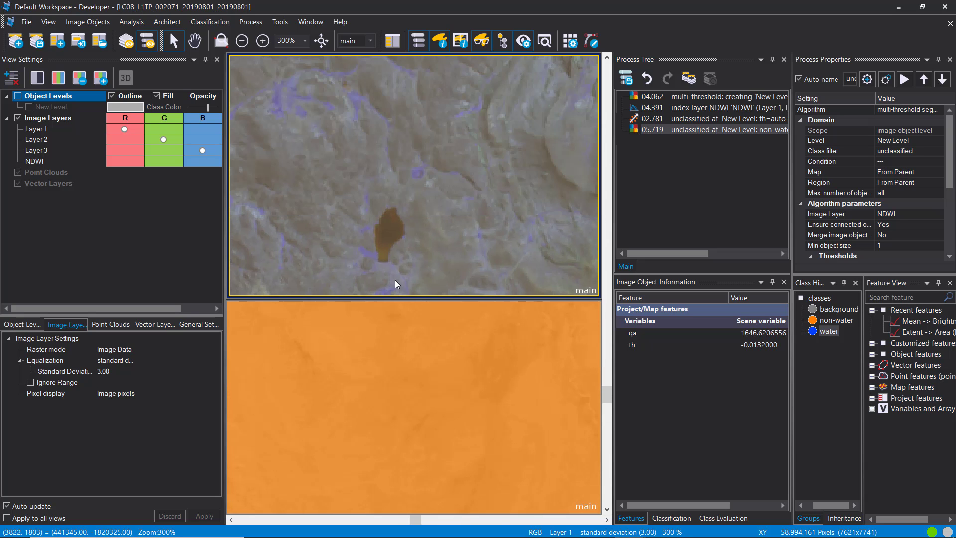
{"action": "left_click", "coordinate": [401, 305]}
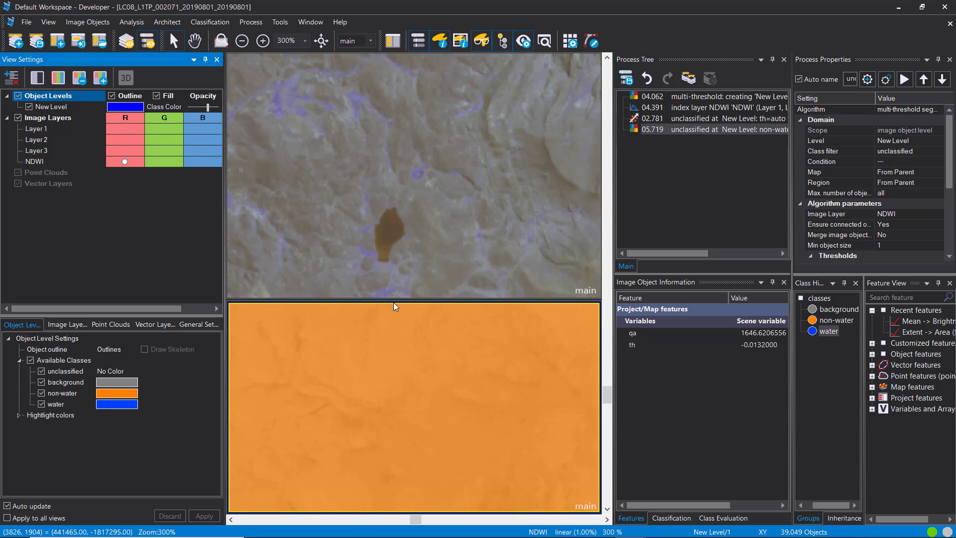
{"action": "left_click_drag", "start_coordinate": [391, 302], "coordinate": [391, 337]}
{"action": "scroll", "coordinate": [330, 153], "scroll_direction": "down", "scroll_amount": 5}
{"action": "scroll", "coordinate": [330, 153], "scroll_direction": "down", "scroll_amount": 3}
{"action": "left_click", "coordinate": [473, 190]}
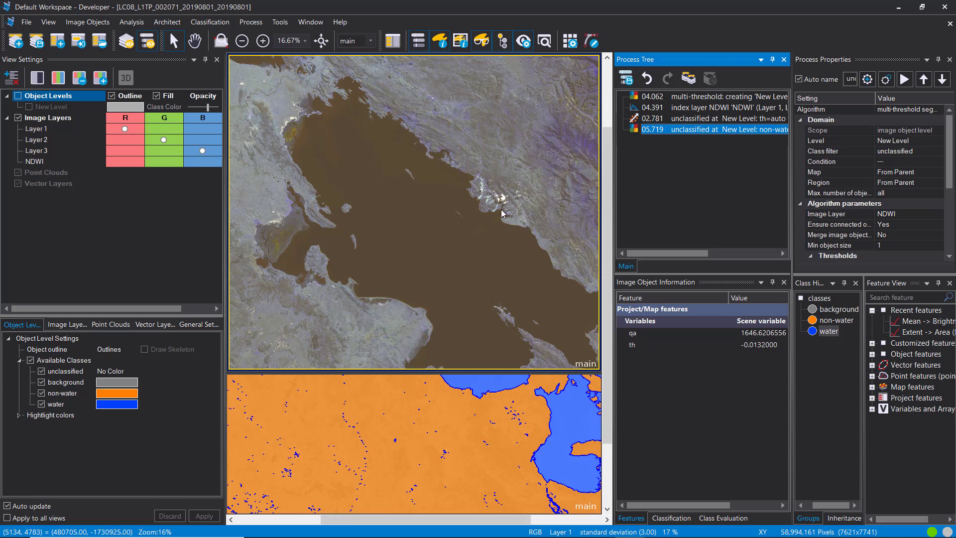
{"action": "mouse_move", "coordinate": [472, 191]}
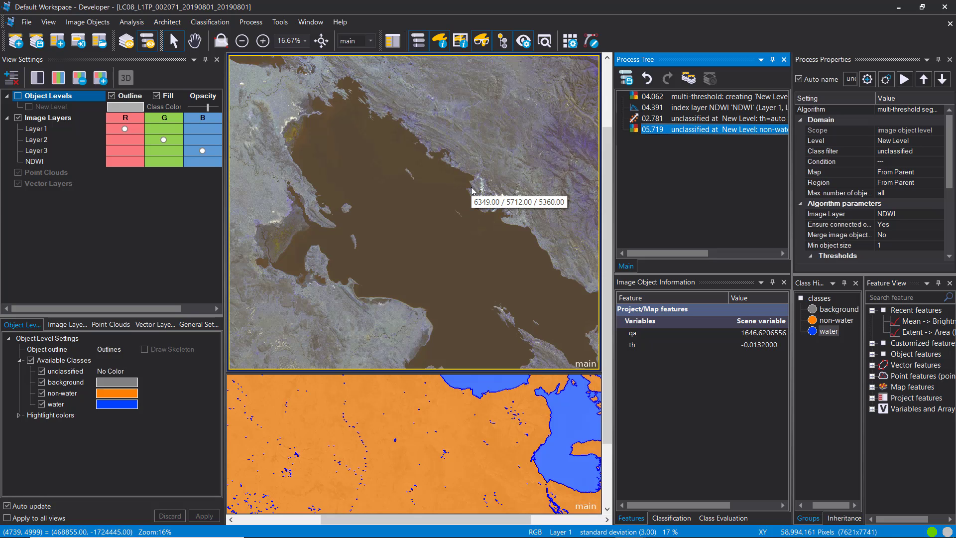
- Save the rule set as "automatic threshold" in C:\Data
{"action": "left_click_drag", "start_coordinate": [409, 230], "coordinate": [452, 201]}
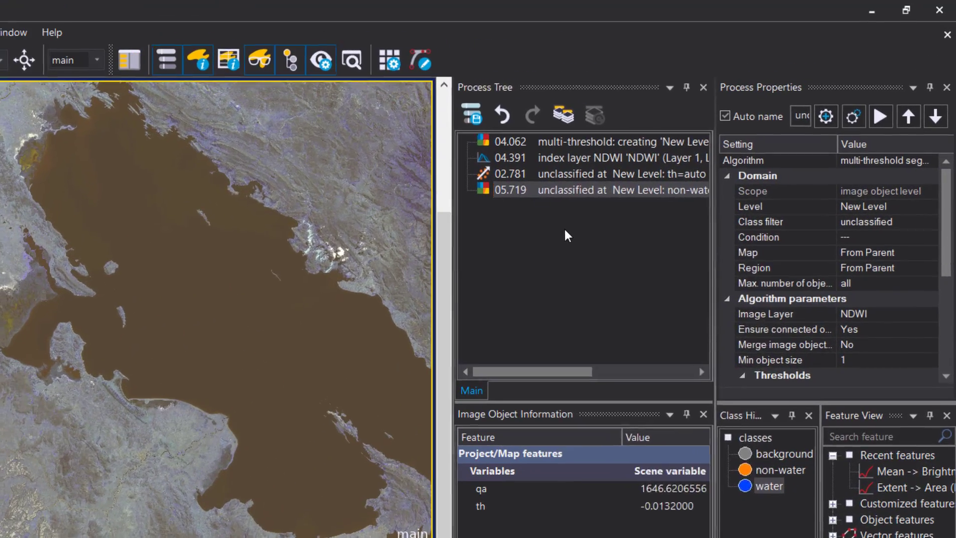
{"action": "right_click", "coordinate": [688, 155]}
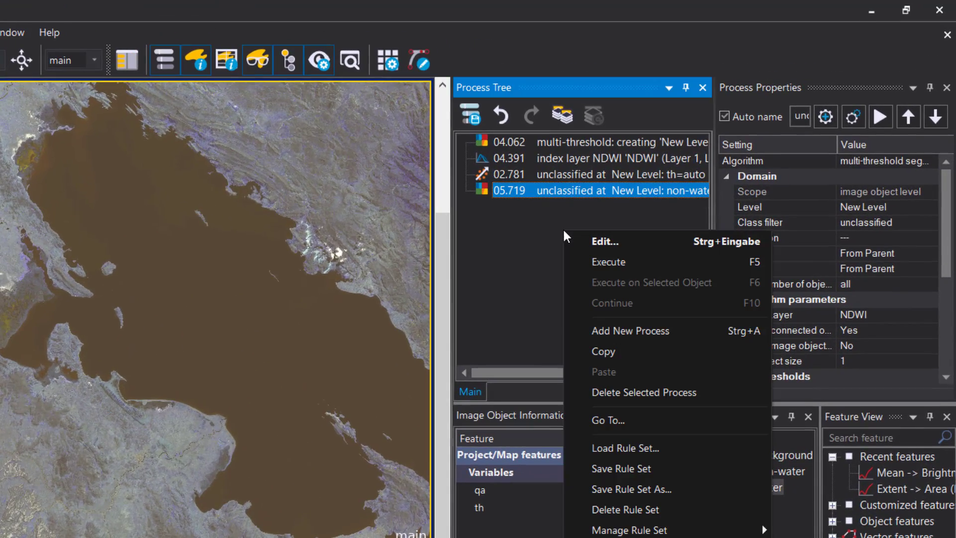
{"action": "key", "text": "Escape"}
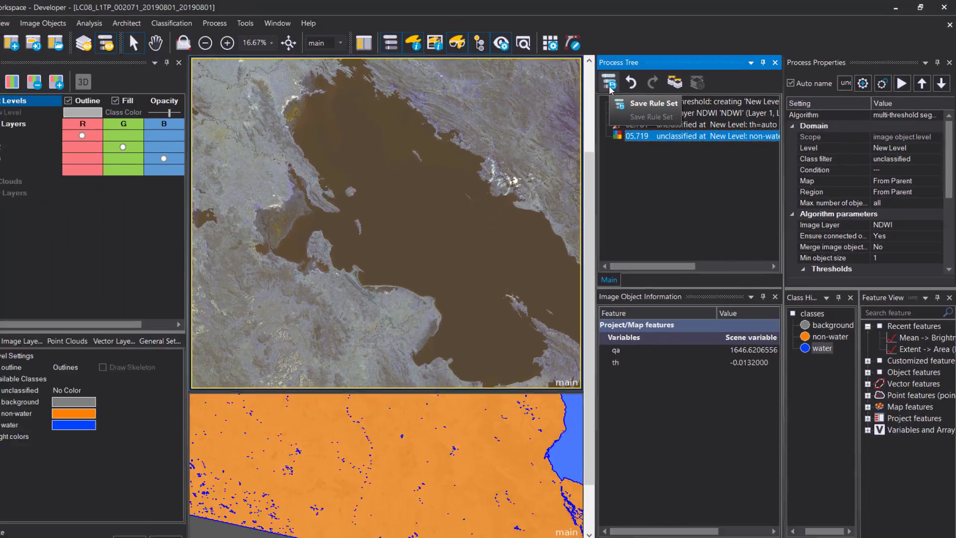
{"action": "left_click", "coordinate": [492, 113]}
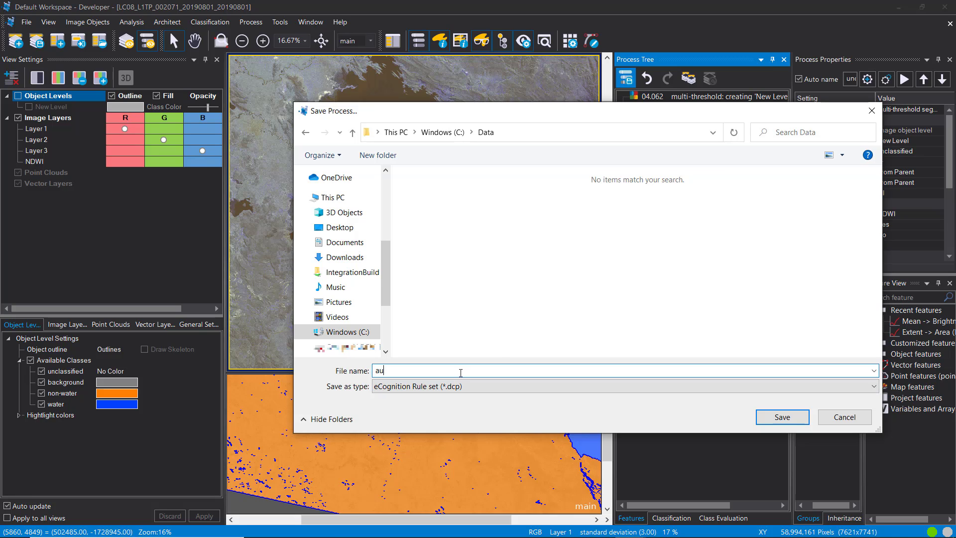
{"action": "type", "text": "automatic threshold"}
{"action": "key", "text": "Return"}
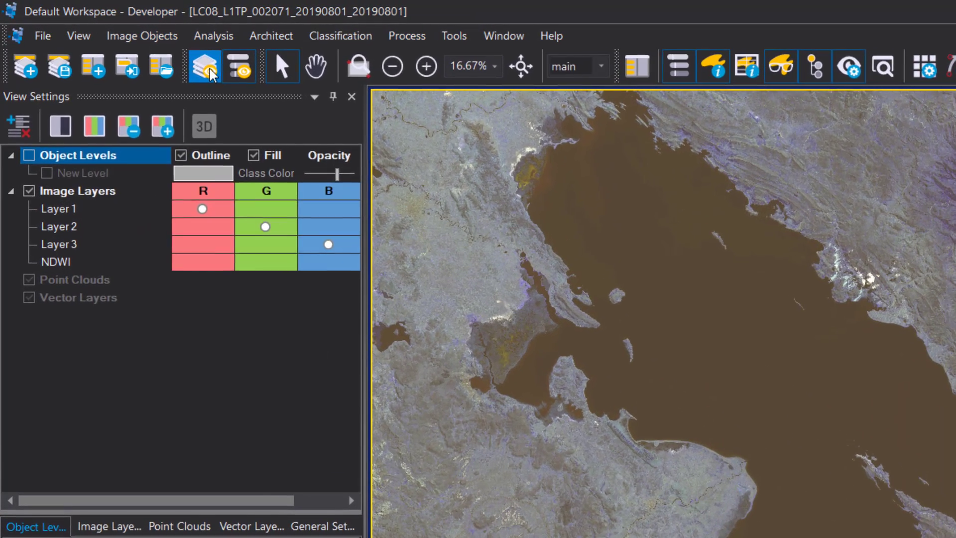
- Switch to the Data Management layout, widen the workspace scene list, and close the project without saving its changes
{"action": "left_click", "coordinate": [159, 53]}
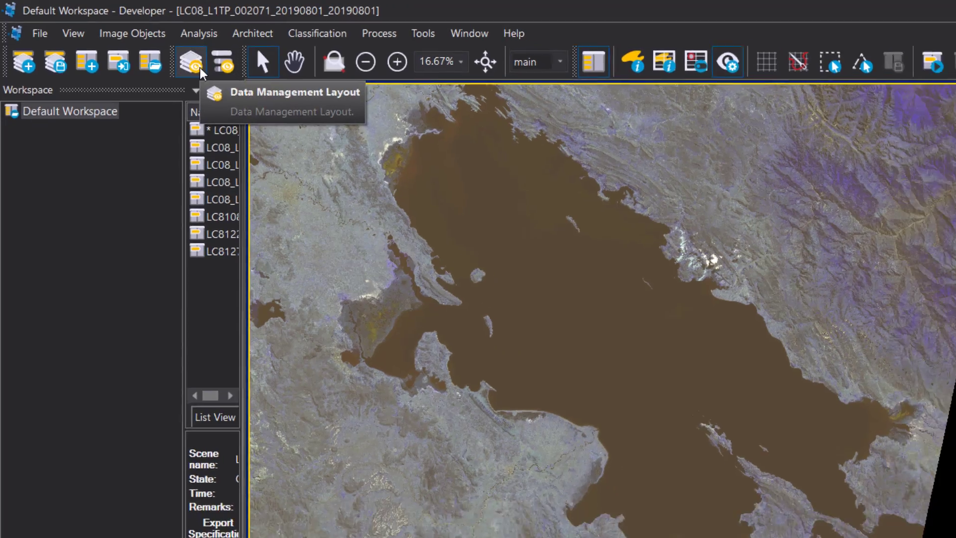
{"action": "left_click", "coordinate": [235, 71]}
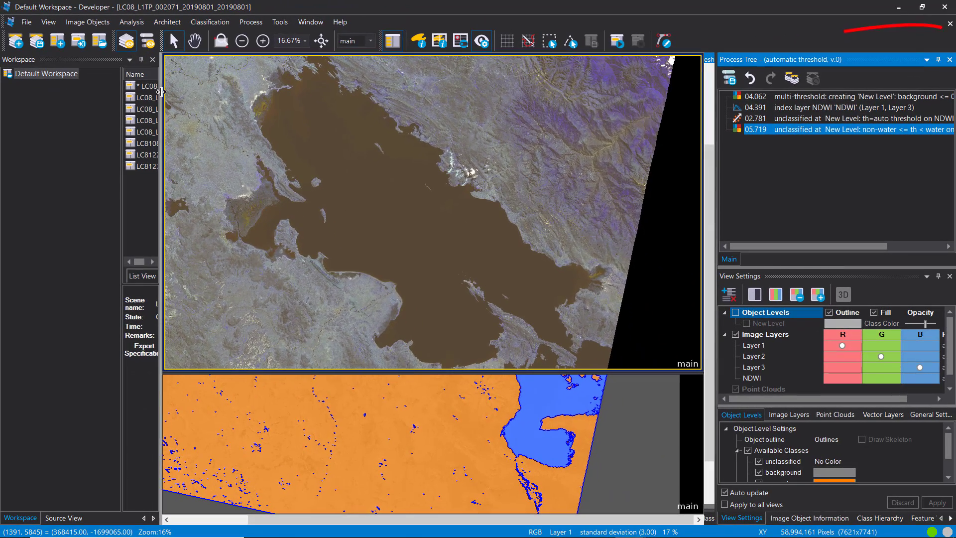
{"action": "left_click_drag", "start_coordinate": [161, 92], "coordinate": [298, 92]}
{"action": "left_click", "coordinate": [950, 24]}
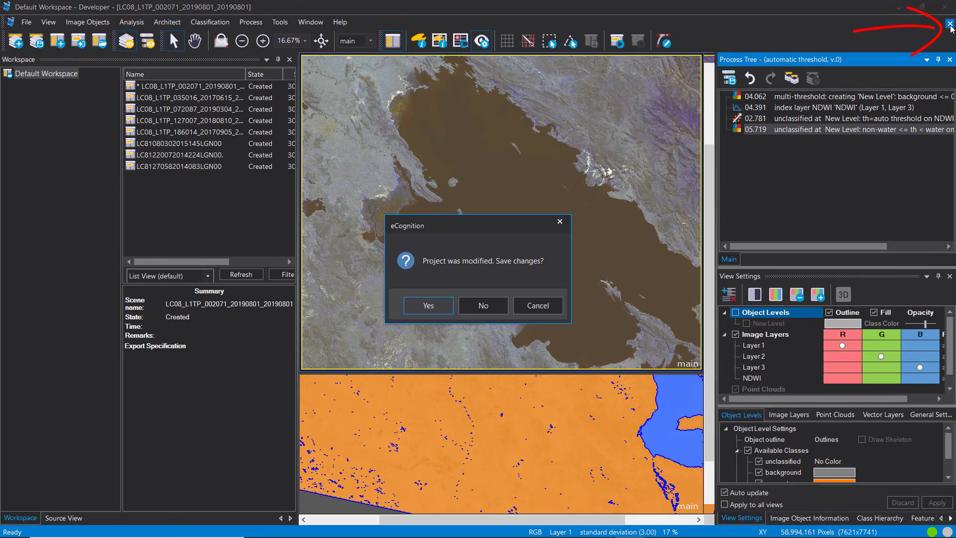
{"action": "left_click", "coordinate": [483, 309]}
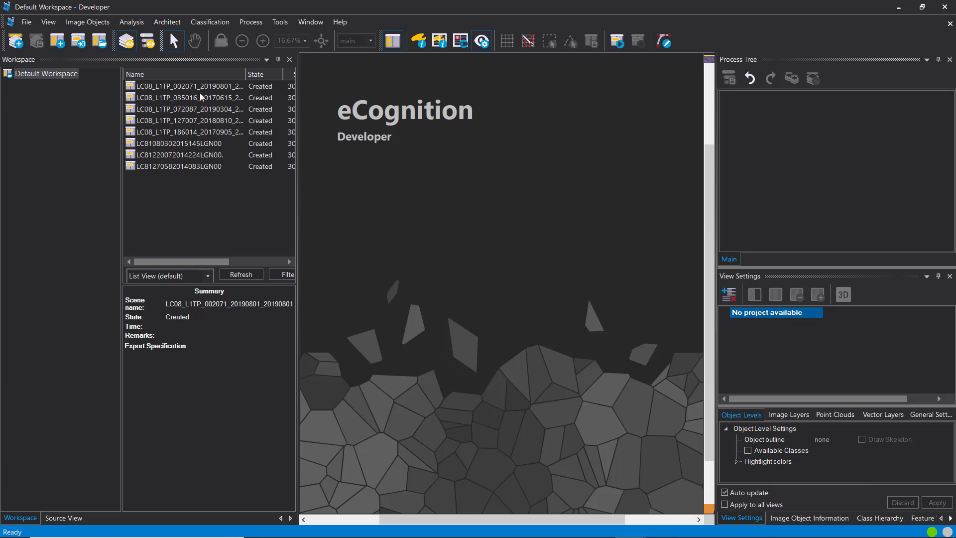
- Widen the workspace list to show the scale column and open the LC08_L1TP_035016_20170615_20170629 scene
{"action": "left_click", "coordinate": [215, 86]}
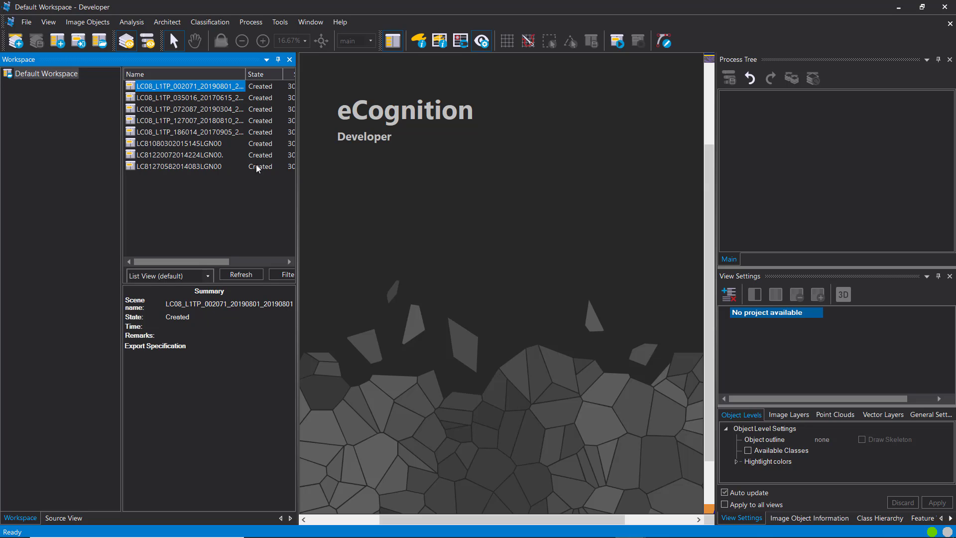
{"action": "left_click_drag", "start_coordinate": [297, 120], "coordinate": [324, 122]}
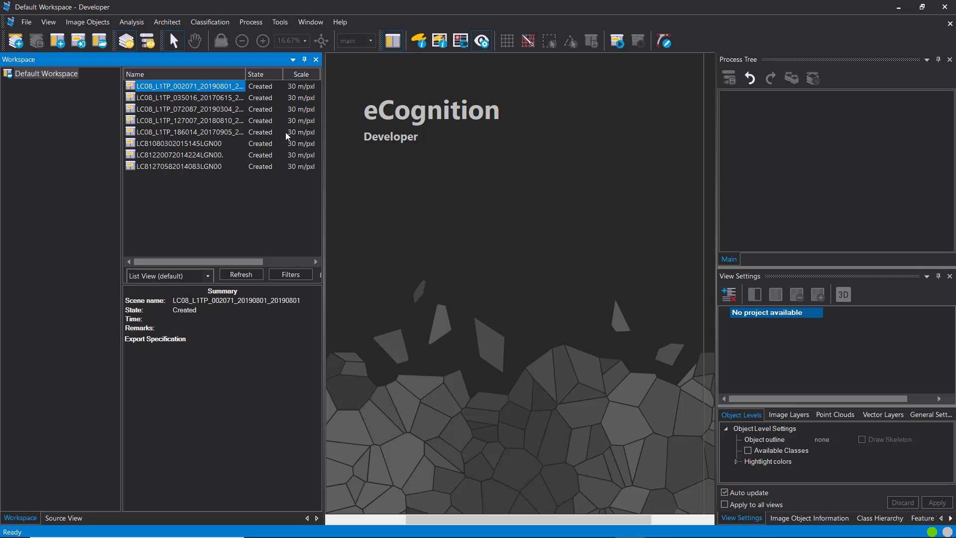
{"action": "double_click", "coordinate": [201, 100]}
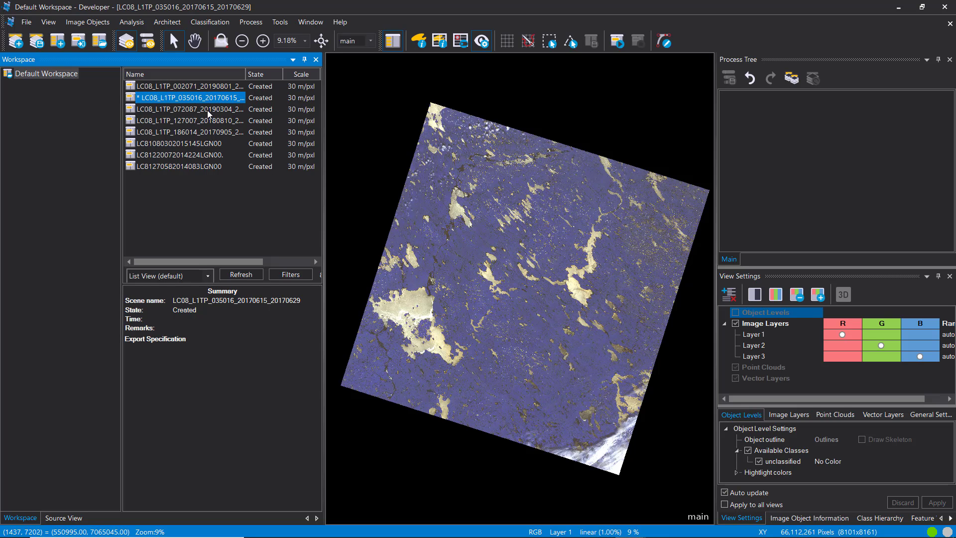
{"action": "right_click", "coordinate": [779, 173]}
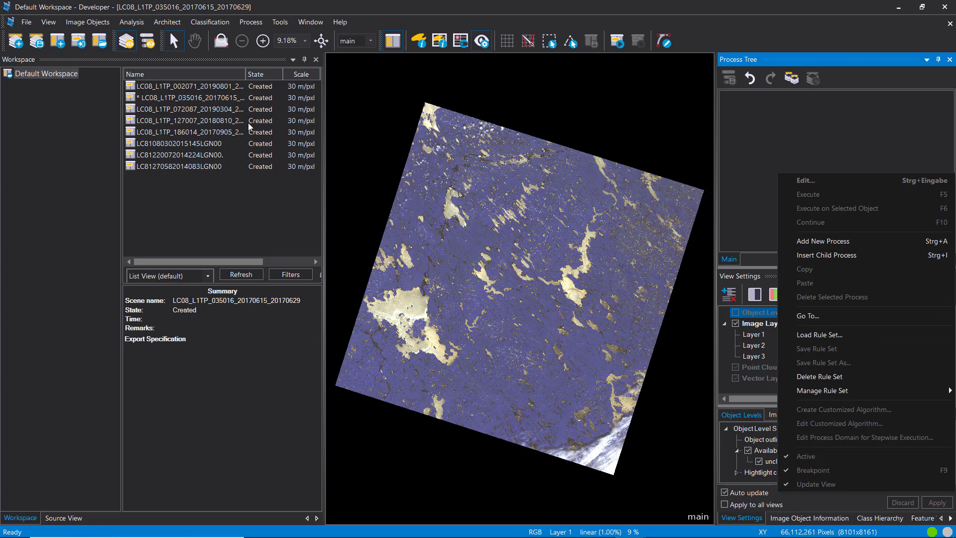
{"action": "left_click", "coordinate": [792, 147]}
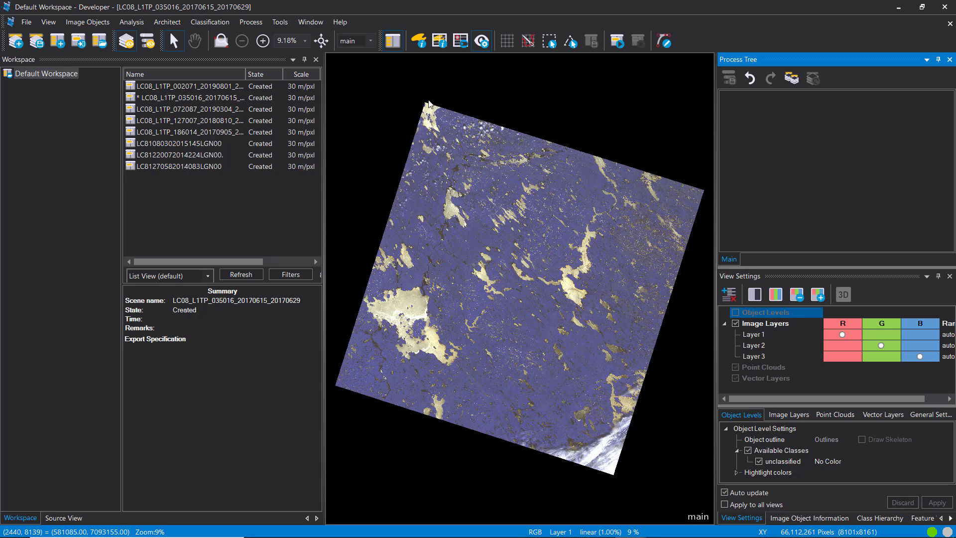
- Select all eight Landsat scenes in the workspace and send them for analysis
{"action": "left_click", "coordinate": [184, 164]}
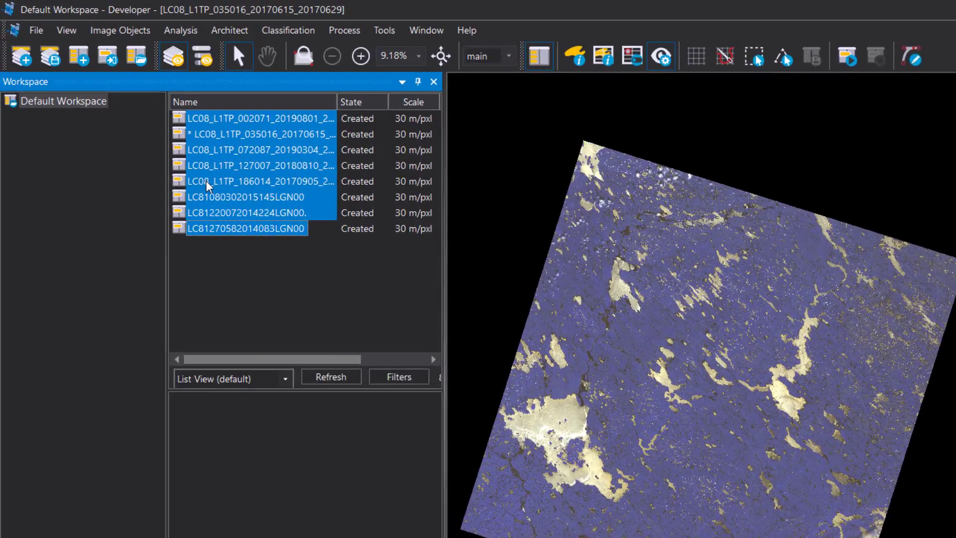
{"action": "right_click", "coordinate": [152, 136]}
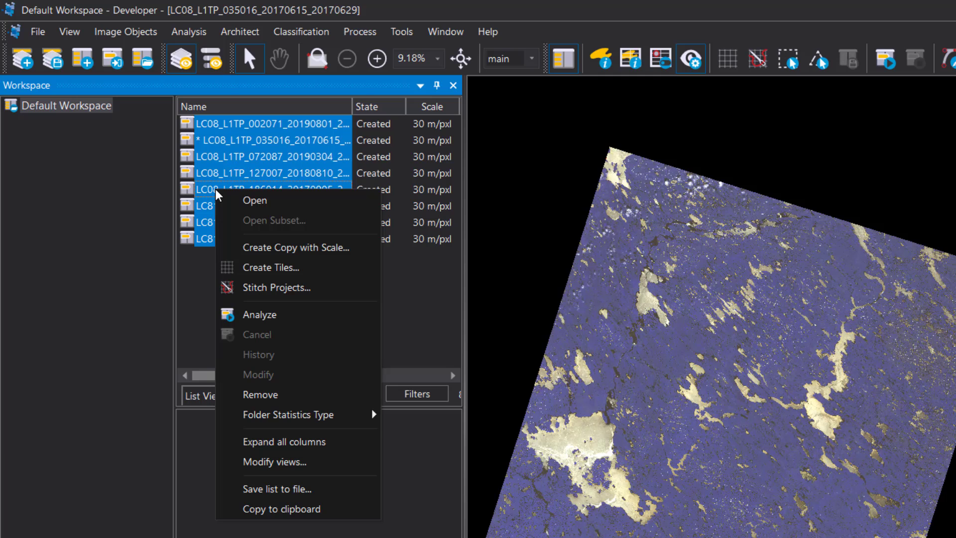
{"action": "left_click", "coordinate": [313, 317]}
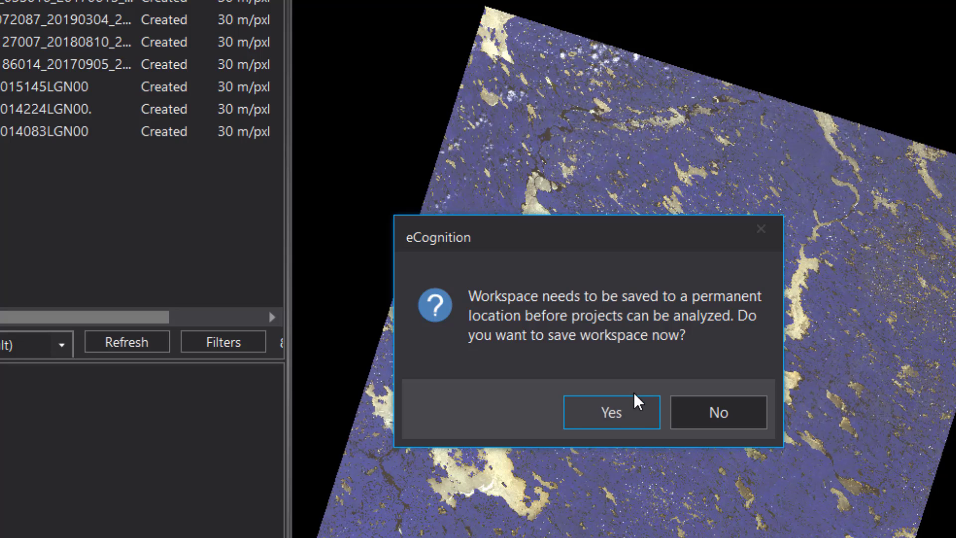
- Save the workspace to C:\Data under the name "Automatic Threshold Workspace"
{"action": "left_click", "coordinate": [625, 411]}
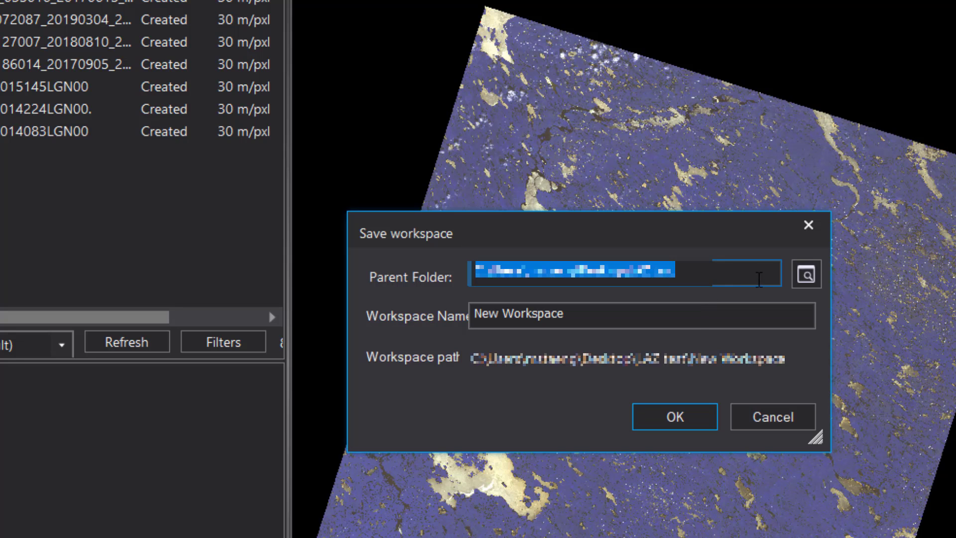
{"action": "left_click", "coordinate": [810, 282]}
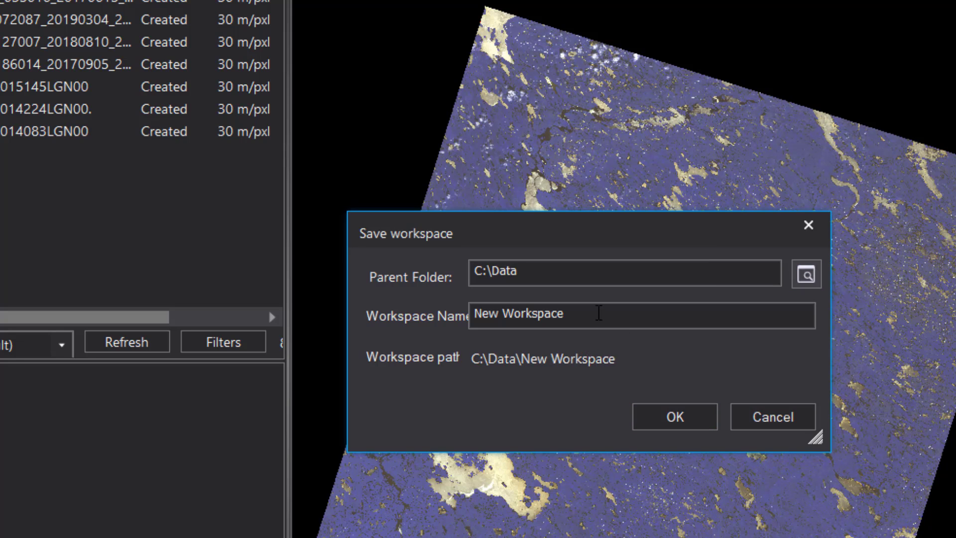
{"action": "triple_click", "coordinate": [551, 312]}
{"action": "key", "text": "BackSpace"}
{"action": "key", "text": "ctrl+z"}
{"action": "type", "text": "Au"}
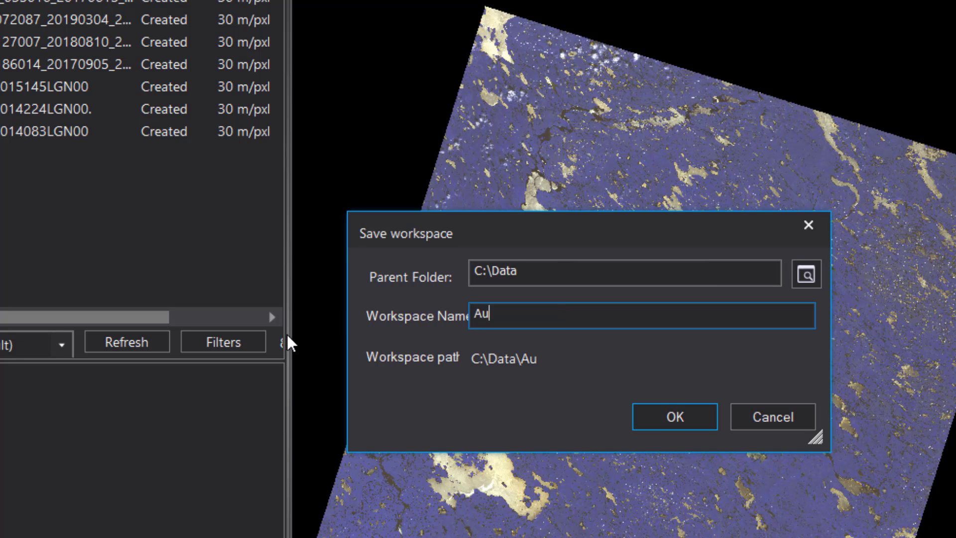
{"action": "type", "text": "tomatic Th"}
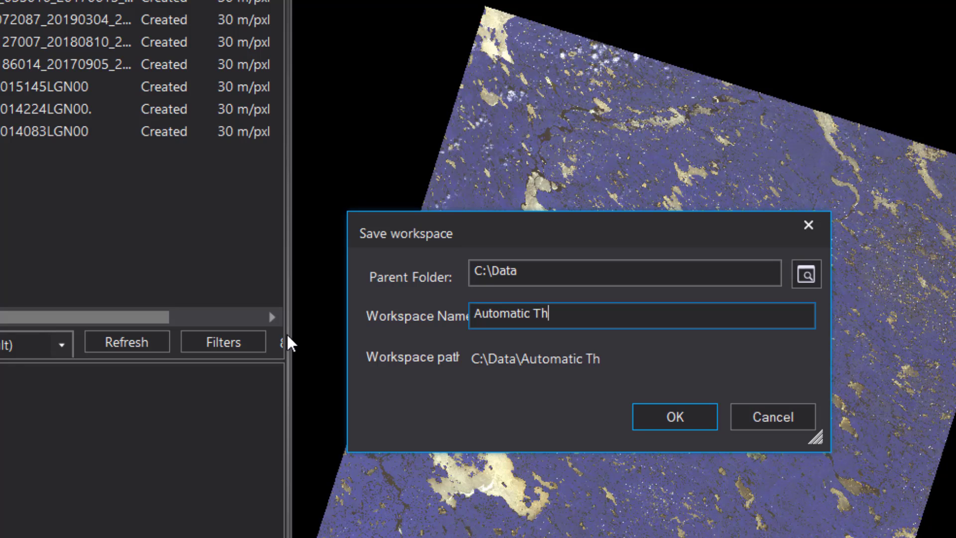
{"action": "type", "text": "reshold Workspace"}
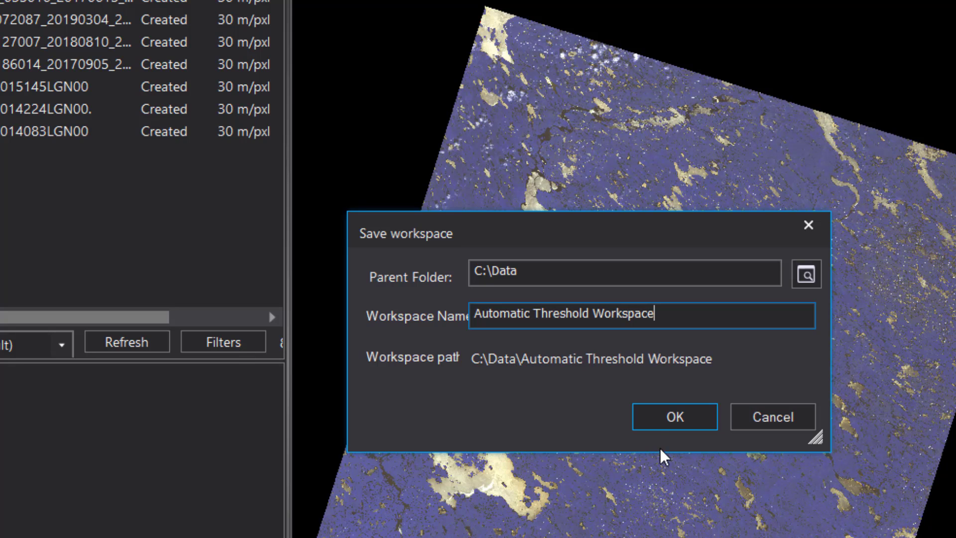
{"action": "left_click", "coordinate": [657, 421]}
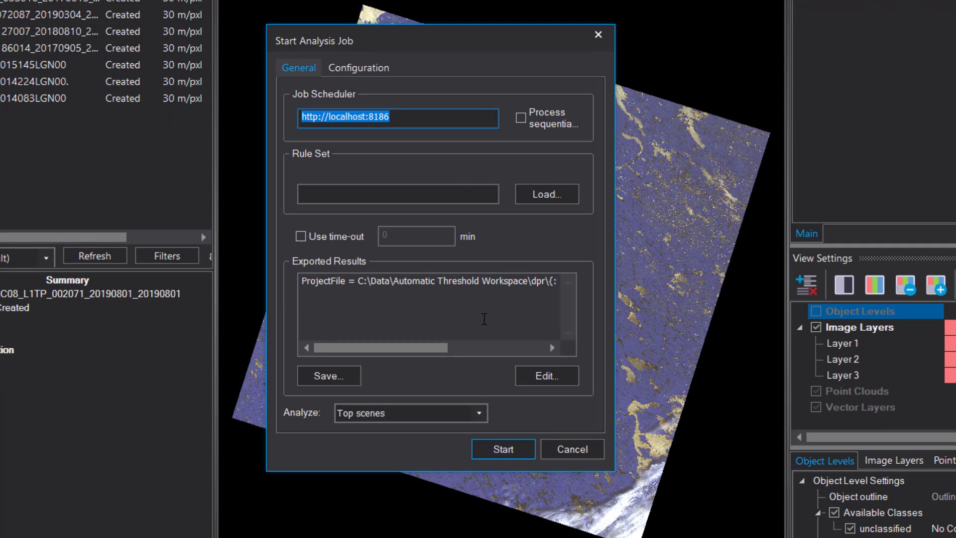
- Load C:\Data\automatic threshold.dcp as the analysis job's rule set and start the job for the top scenes
{"action": "left_click", "coordinate": [434, 118]}
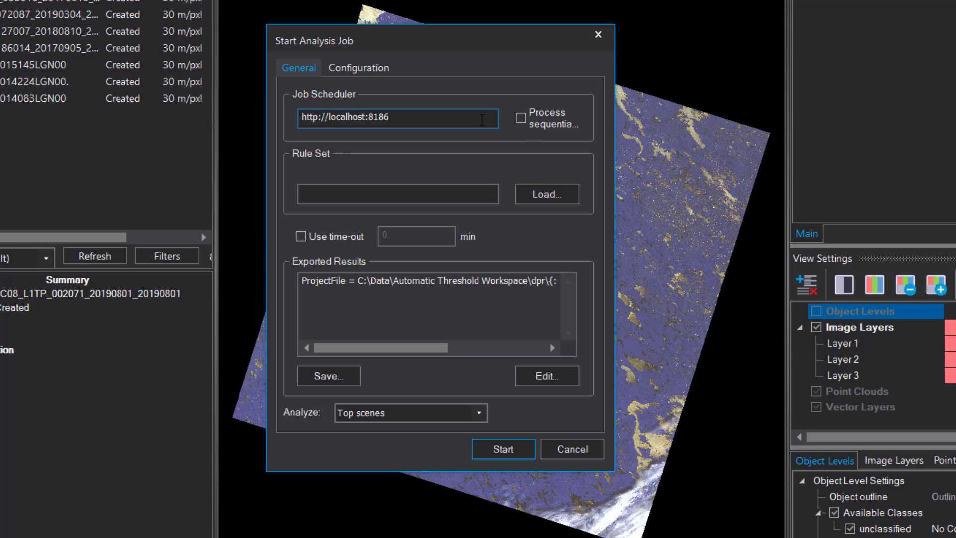
{"action": "left_click_drag", "start_coordinate": [402, 113], "coordinate": [293, 115]}
{"action": "left_click", "coordinate": [322, 124]}
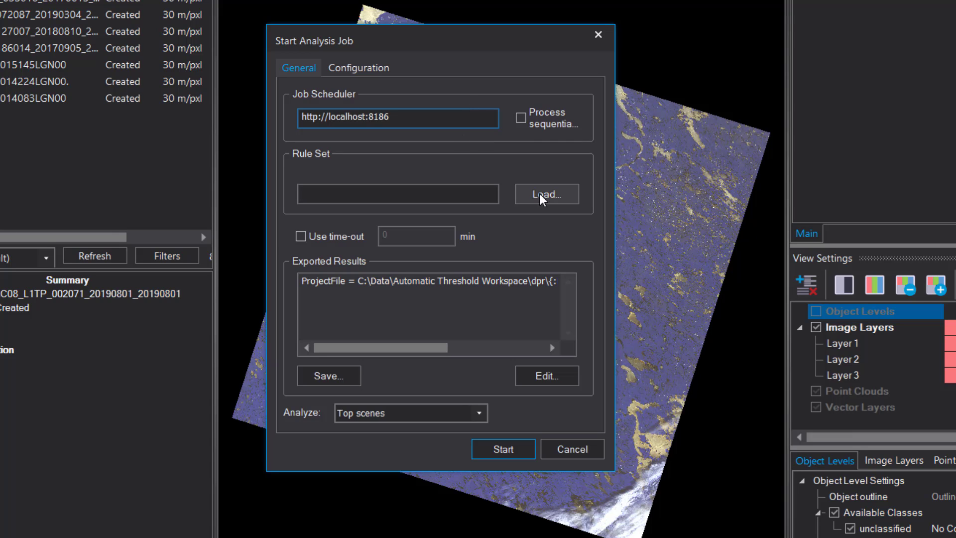
{"action": "left_click", "coordinate": [542, 195]}
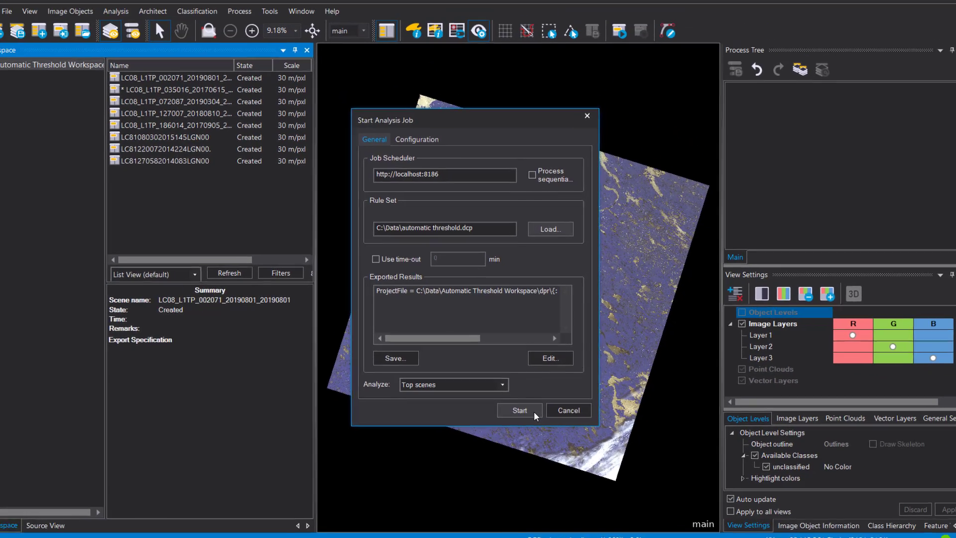
{"action": "left_click", "coordinate": [533, 412]}
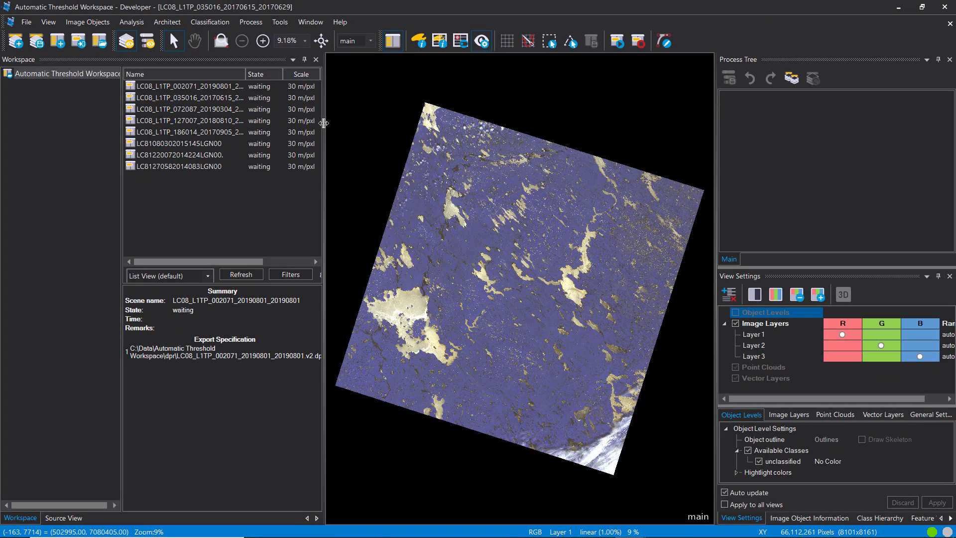
- Expand the workspace list to show the processing details, and reopen the processed LC08_L1TP_035016 scene without saving the open project
{"action": "left_click_drag", "start_coordinate": [323, 123], "coordinate": [377, 125]}
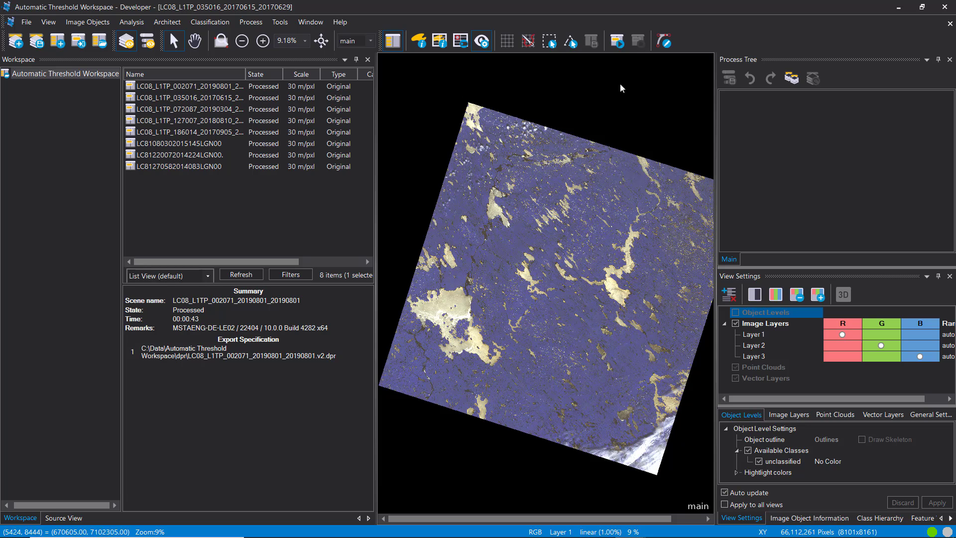
{"action": "left_click_drag", "start_coordinate": [418, 113], "coordinate": [459, 120]}
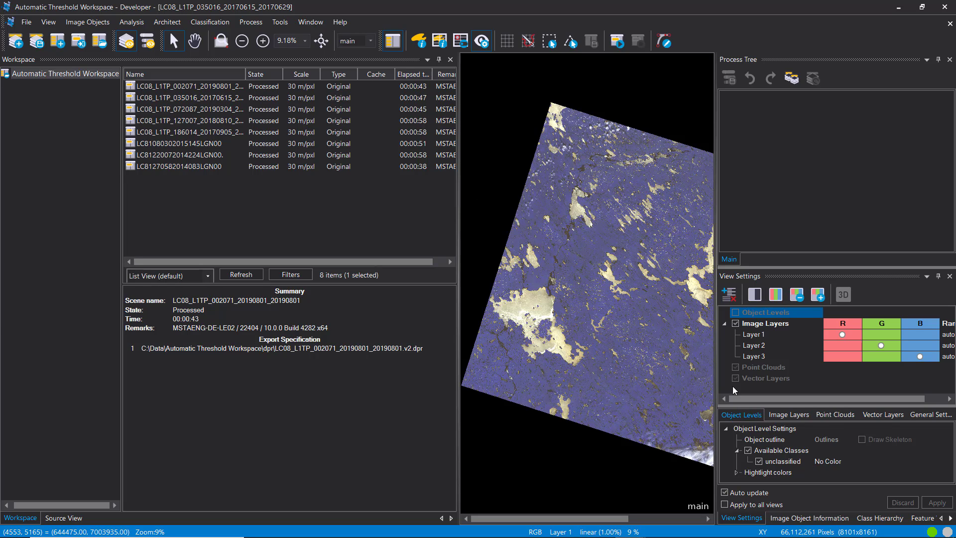
{"action": "double_click", "coordinate": [198, 98]}
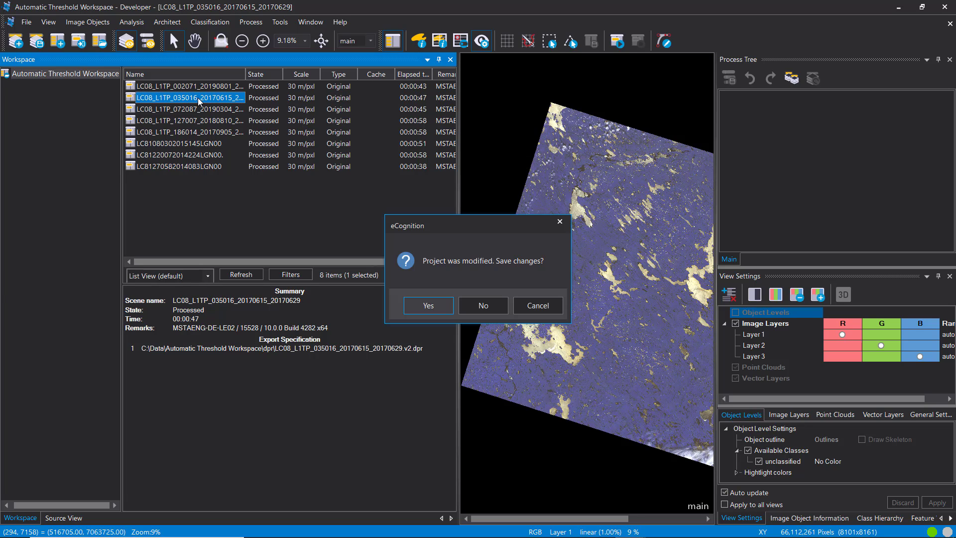
{"action": "left_click", "coordinate": [491, 307]}
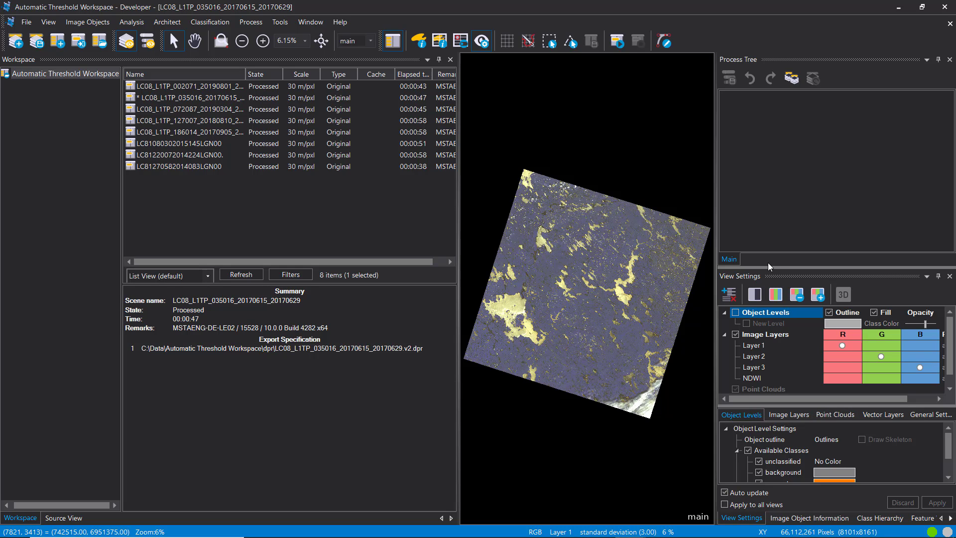
- Enlarge the view settings area, check the scene's computed qa and th variables, and turn on the object levels display
{"action": "left_click_drag", "start_coordinate": [769, 265], "coordinate": [768, 167]}
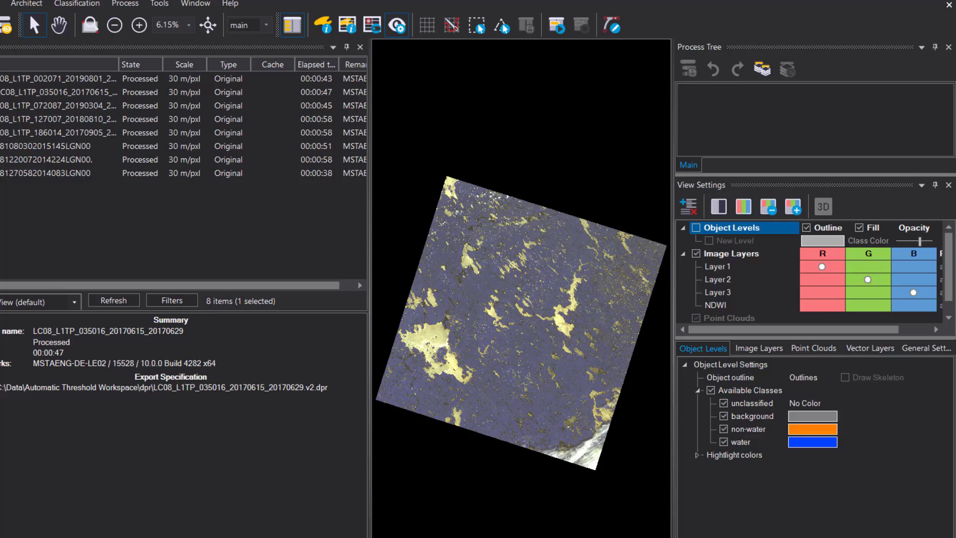
{"action": "left_click", "coordinate": [840, 518]}
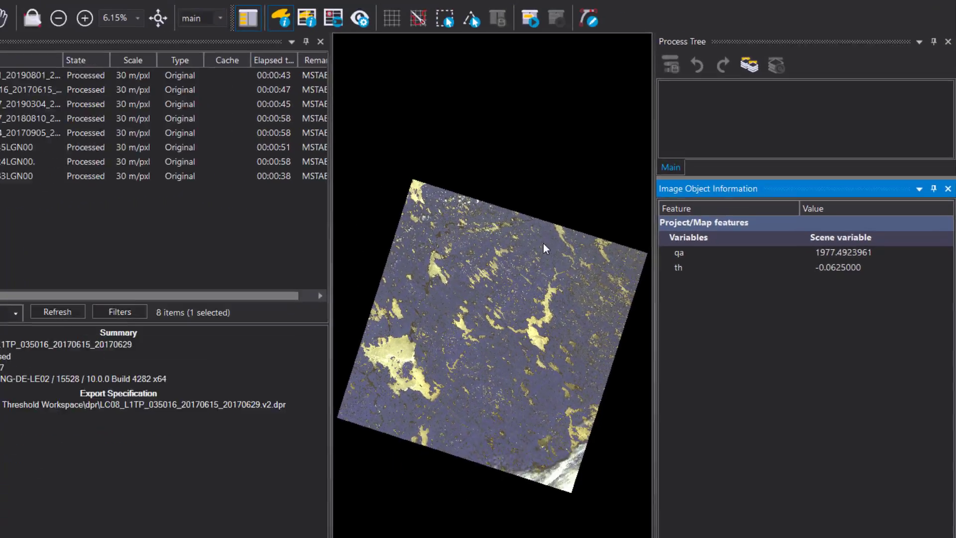
{"action": "left_click", "coordinate": [742, 517]}
{"action": "left_click", "coordinate": [736, 213]}
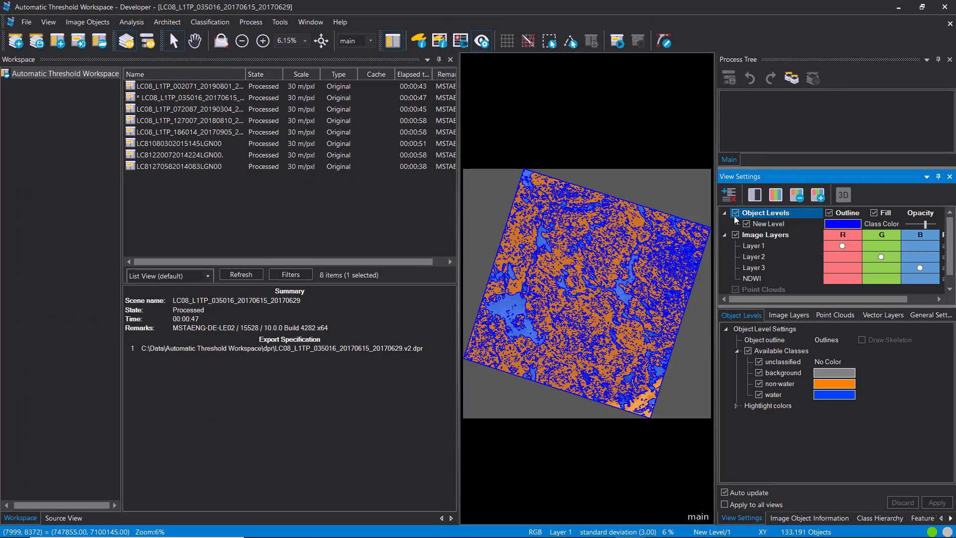
- Split the map view horizontally, link both panes as a swipe view, and hide the object levels in the upper pane
{"action": "scroll", "coordinate": [609, 292], "scroll_direction": "up", "scroll_amount": 5}
{"action": "left_click", "coordinate": [310, 22]}
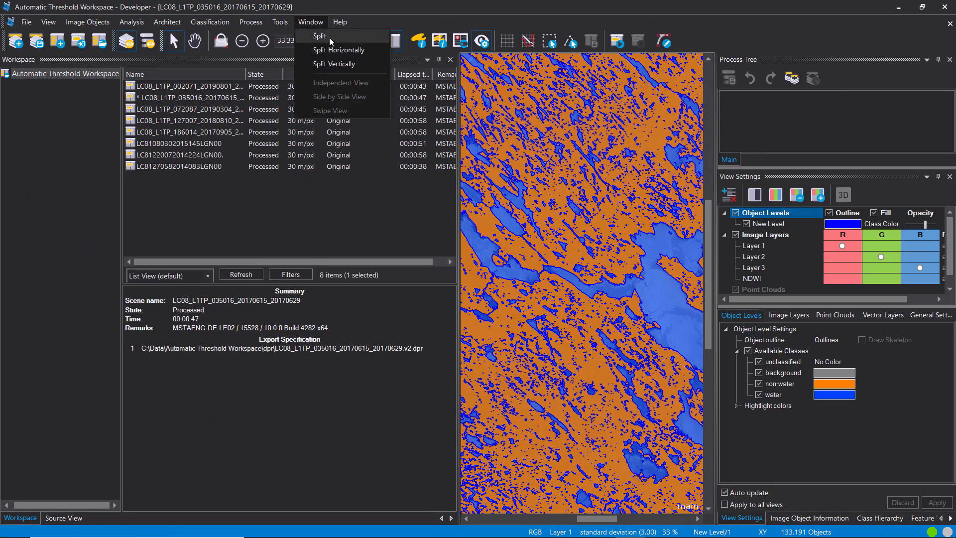
{"action": "left_click", "coordinate": [331, 39]}
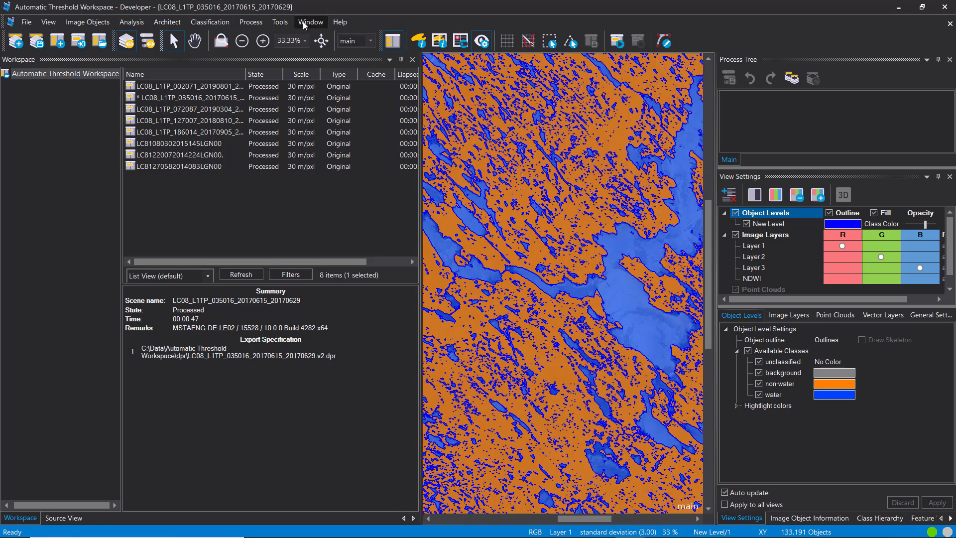
{"action": "left_click", "coordinate": [310, 22]}
{"action": "left_click", "coordinate": [338, 49]}
{"action": "left_click", "coordinate": [310, 22]}
{"action": "left_click", "coordinate": [339, 97]}
{"action": "left_click", "coordinate": [311, 22]}
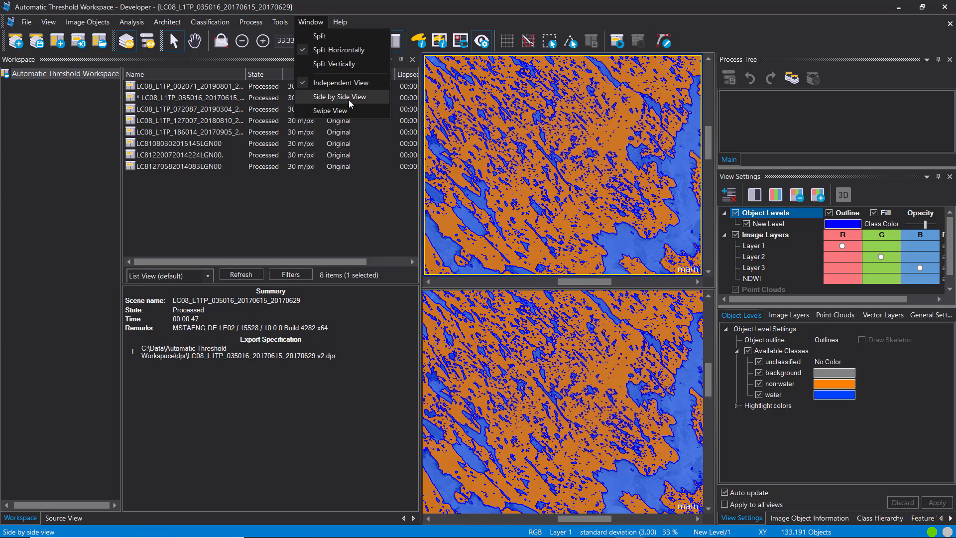
{"action": "left_click", "coordinate": [351, 110]}
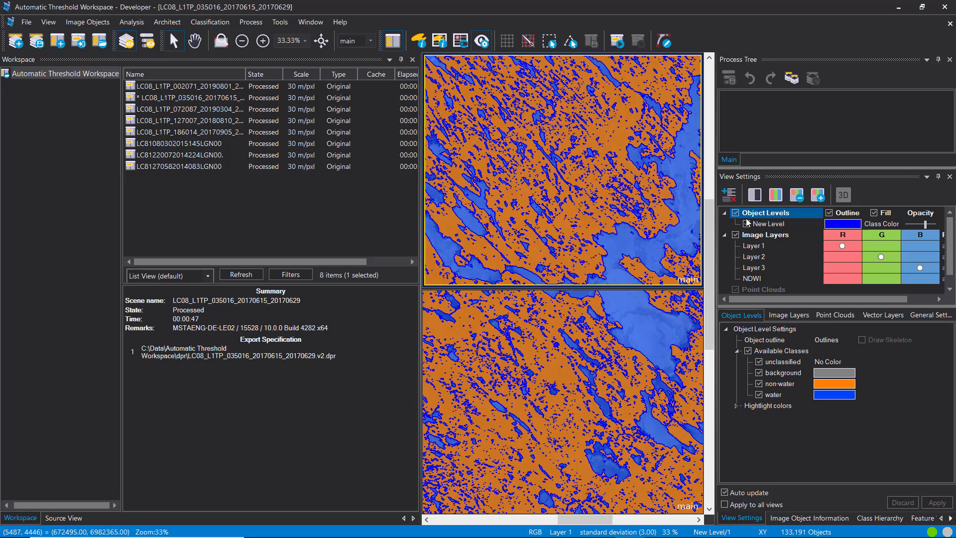
{"action": "left_click", "coordinate": [735, 213]}
- Compare the LC08_L1TP_035016 imagery with its water classification by moving the swipe divider over several lakes and rivers
{"action": "left_click_drag", "start_coordinate": [613, 289], "coordinate": [597, 421]}
{"action": "scroll", "coordinate": [580, 312], "scroll_direction": "up", "scroll_amount": 5}
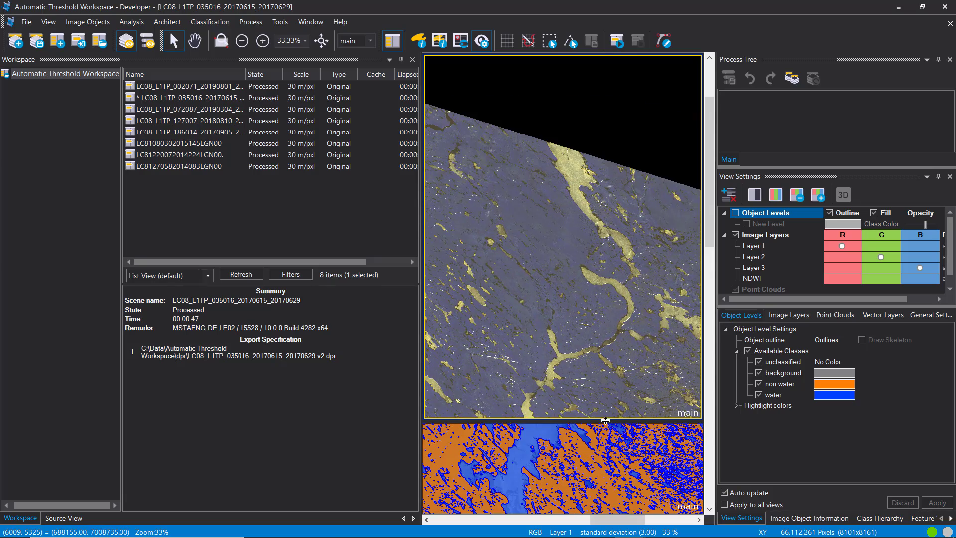
{"action": "mouse_move", "coordinate": [605, 421]}
{"action": "left_mouse_down"}
{"action": "mouse_move", "coordinate": [572, 194]}
{"action": "mouse_move", "coordinate": [547, 402]}
{"action": "mouse_move", "coordinate": [513, 278]}
{"action": "mouse_move", "coordinate": [531, 155]}
{"action": "mouse_move", "coordinate": [573, 393]}
{"action": "mouse_move", "coordinate": [597, 421]}
{"action": "left_mouse_up"}
{"action": "scroll", "coordinate": [632, 332], "scroll_direction": "down", "scroll_amount": 5}
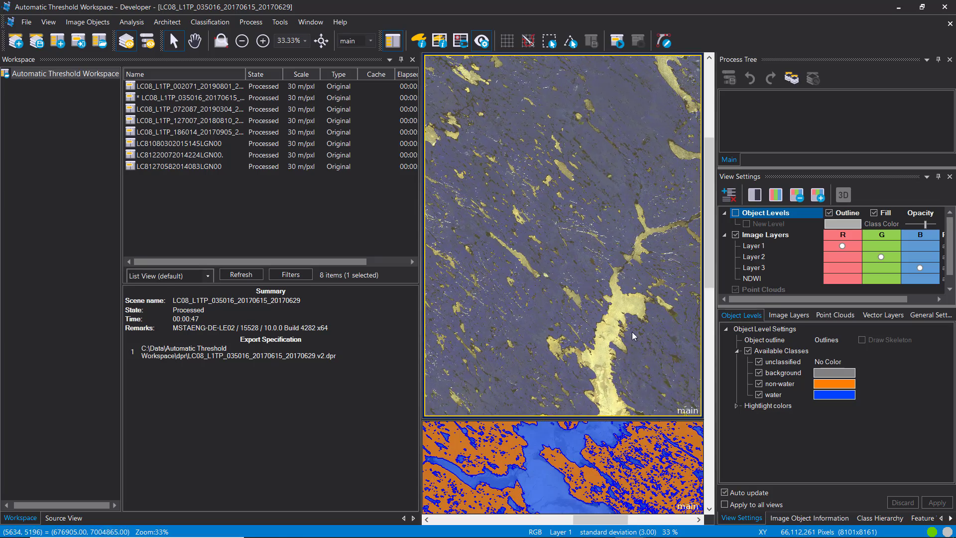
{"action": "scroll", "coordinate": [632, 332], "scroll_direction": "up", "scroll_amount": 3}
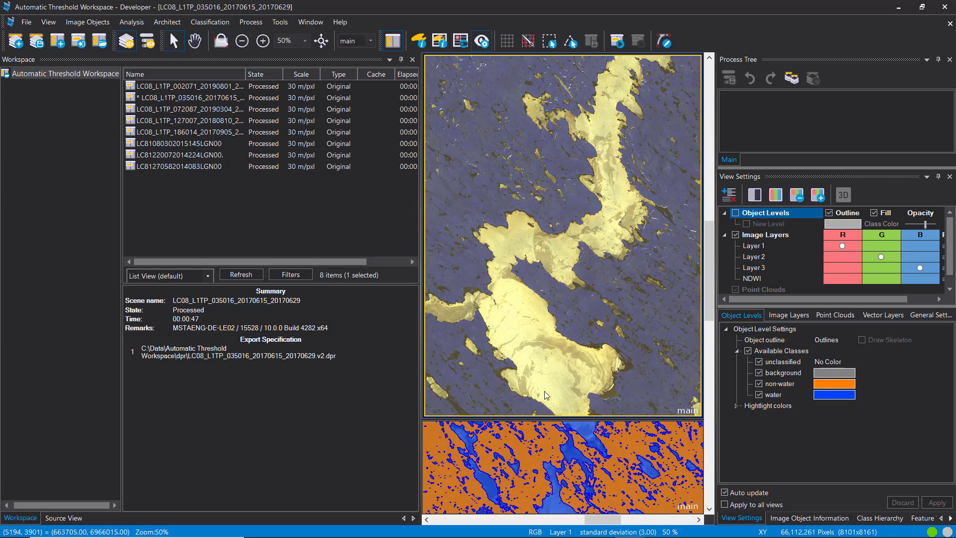
{"action": "left_click_drag", "start_coordinate": [565, 420], "coordinate": [573, 459]}
{"action": "scroll", "coordinate": [635, 317], "scroll_direction": "down", "scroll_amount": 3}
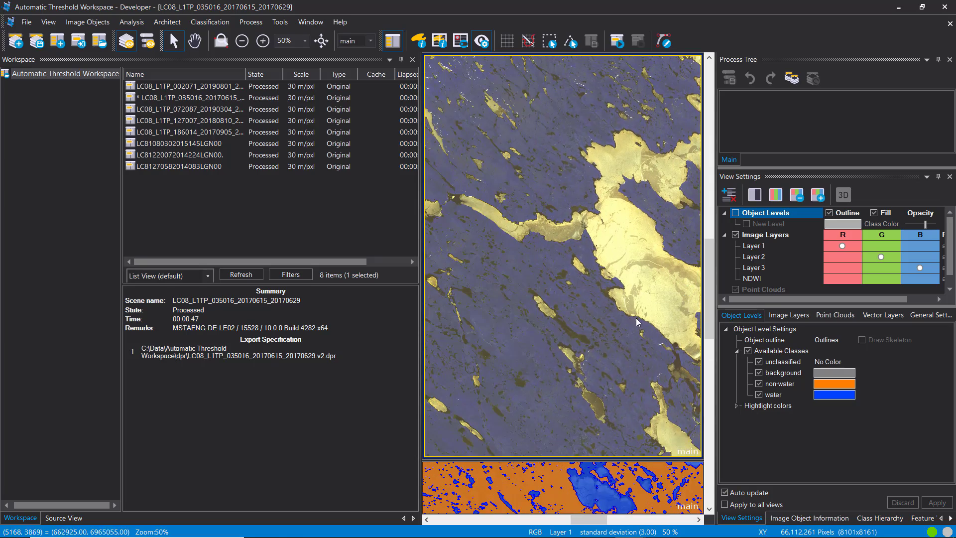
{"action": "left_click_drag", "start_coordinate": [588, 369], "coordinate": [626, 320]}
{"action": "left_click_drag", "start_coordinate": [563, 424], "coordinate": [640, 425]}
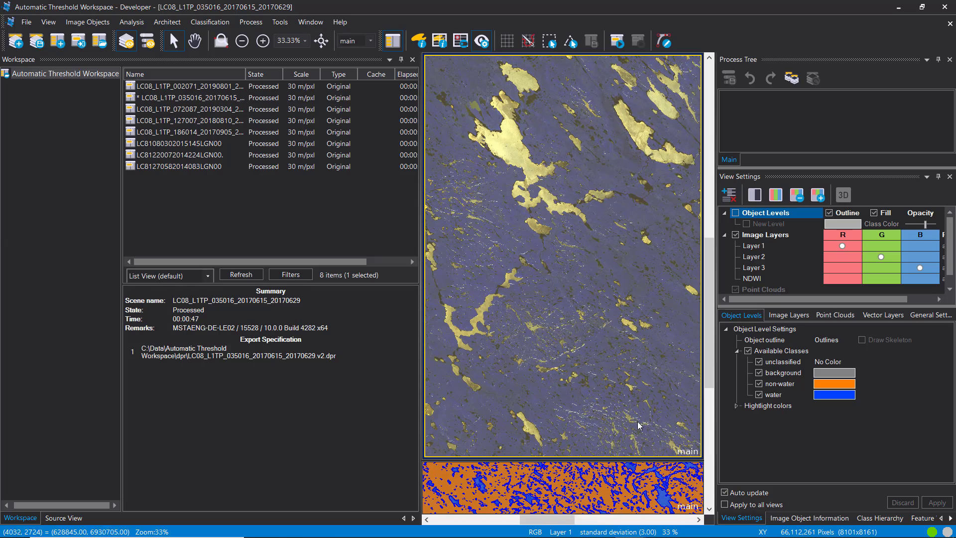
{"action": "left_click_drag", "start_coordinate": [635, 459], "coordinate": [635, 400]}
{"action": "left_click_drag", "start_coordinate": [533, 299], "coordinate": [599, 279]}
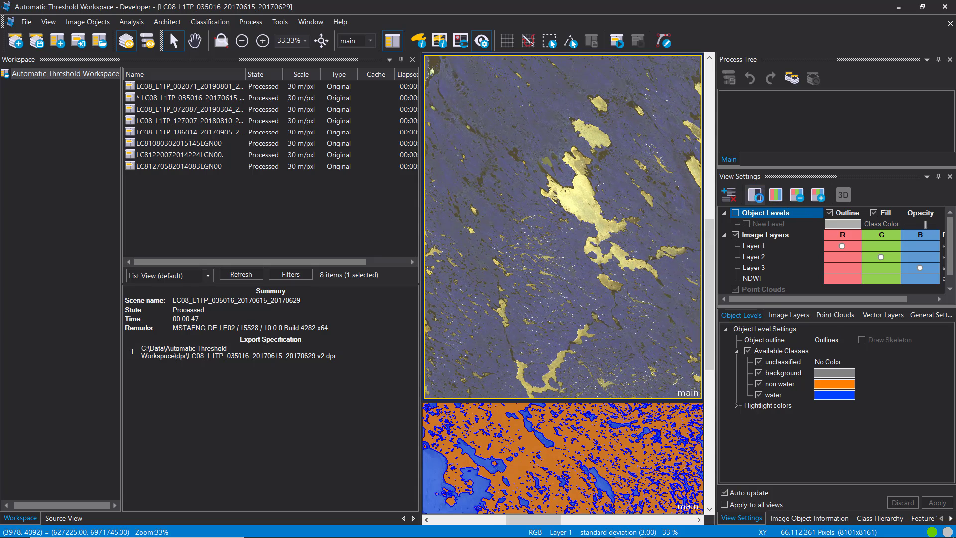
- View the upper pane's image layers one at a time in grayscale up to NDWI, and go back to Layer 1
{"action": "left_click", "coordinate": [818, 195]}
{"action": "left_click", "coordinate": [817, 195]}
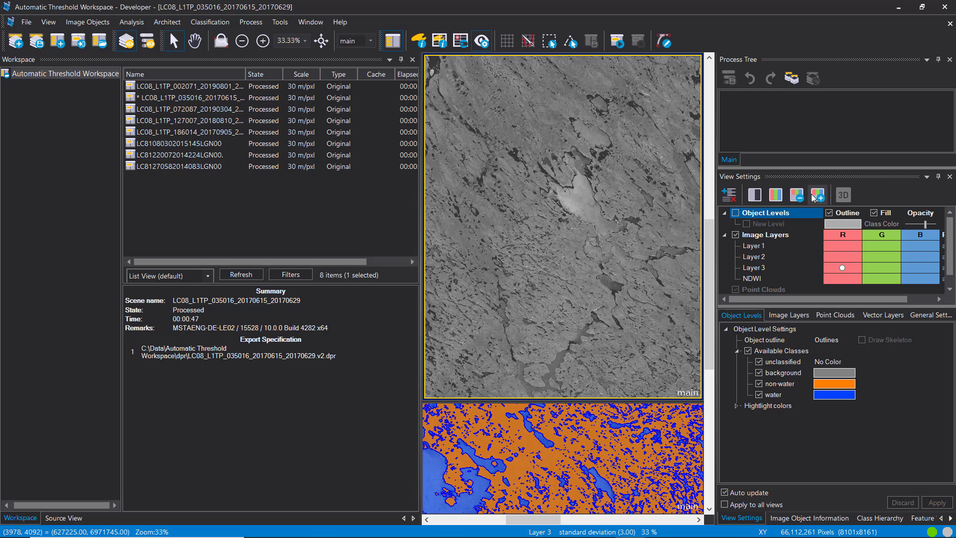
{"action": "left_click", "coordinate": [817, 195]}
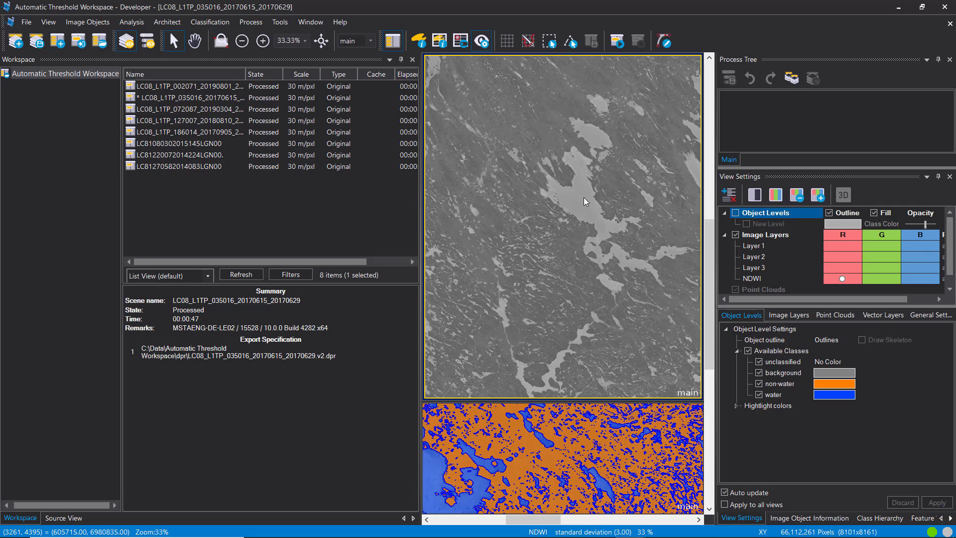
{"action": "left_click", "coordinate": [793, 197]}
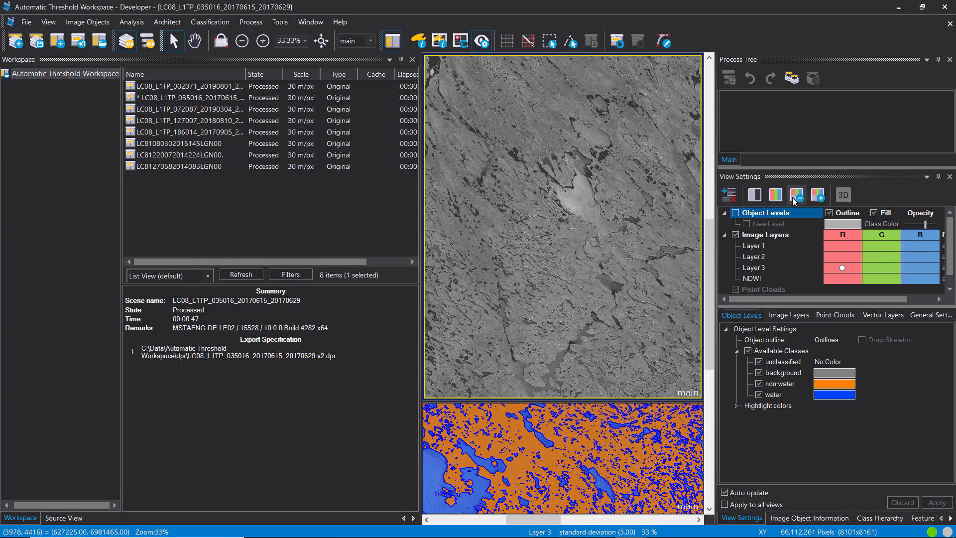
{"action": "left_click", "coordinate": [793, 197]}
{"action": "left_click", "coordinate": [792, 197]}
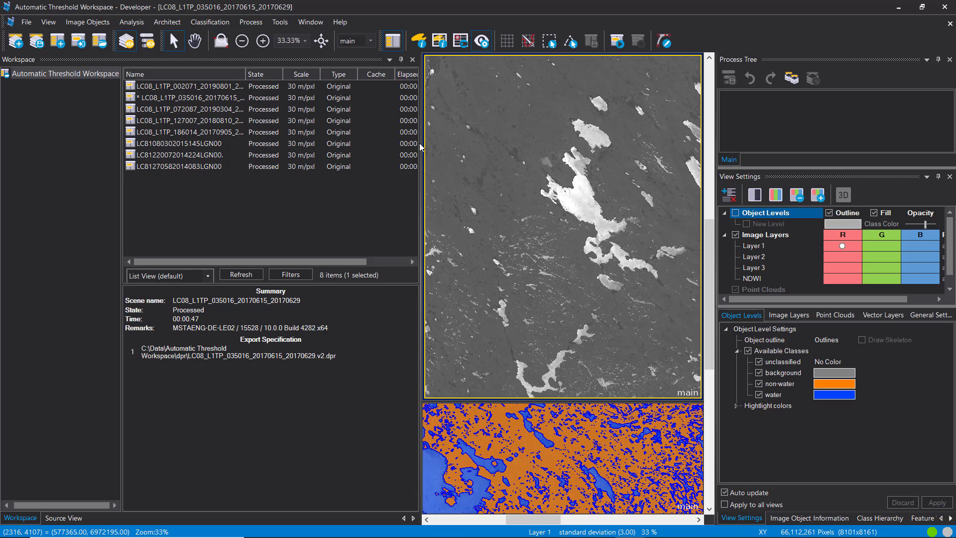
- Open the processed LC08_L1TP_127007 scene in a three-layer RGB mix, and check its qa and th variables and its classification
{"action": "left_click", "coordinate": [197, 121]}
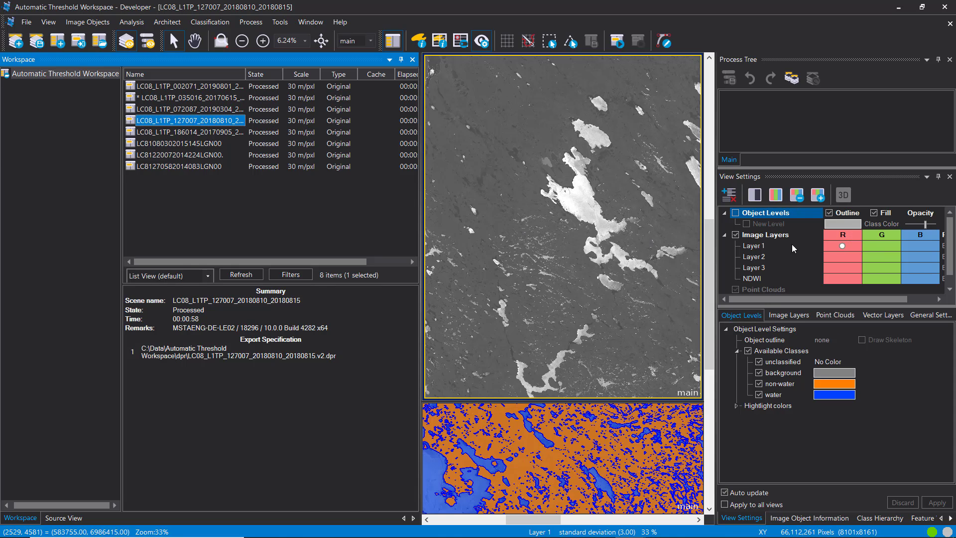
{"action": "left_click_drag", "start_coordinate": [623, 399], "coordinate": [610, 457]}
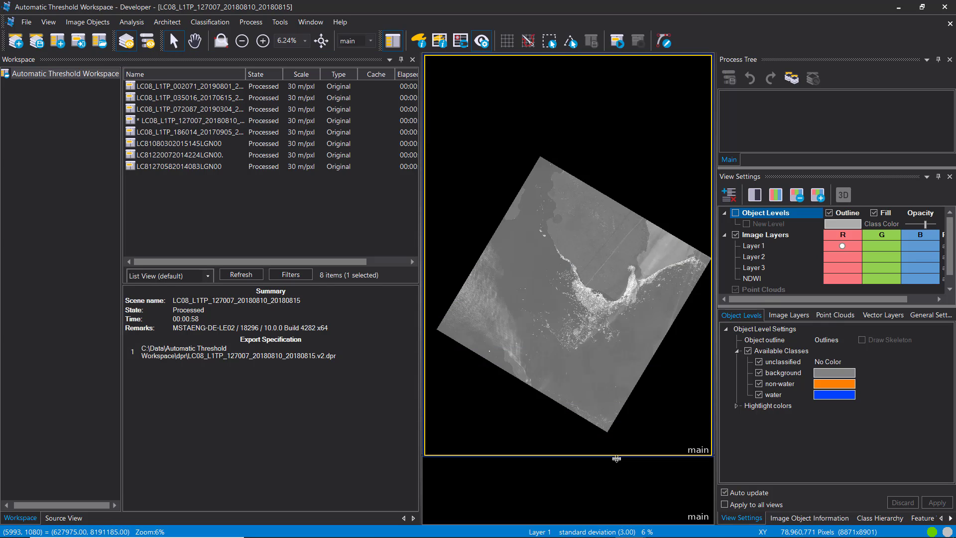
{"action": "left_click", "coordinate": [776, 200]}
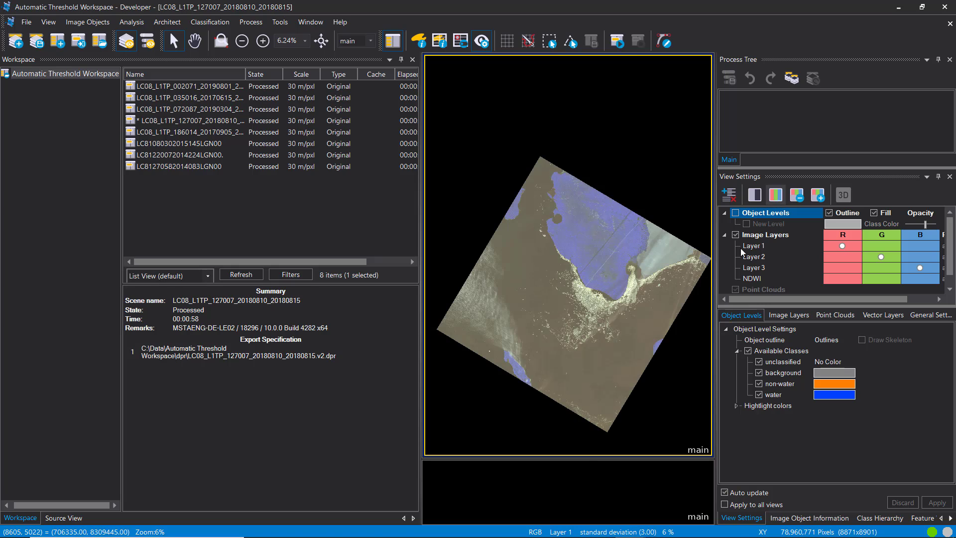
{"action": "left_click", "coordinate": [819, 520]}
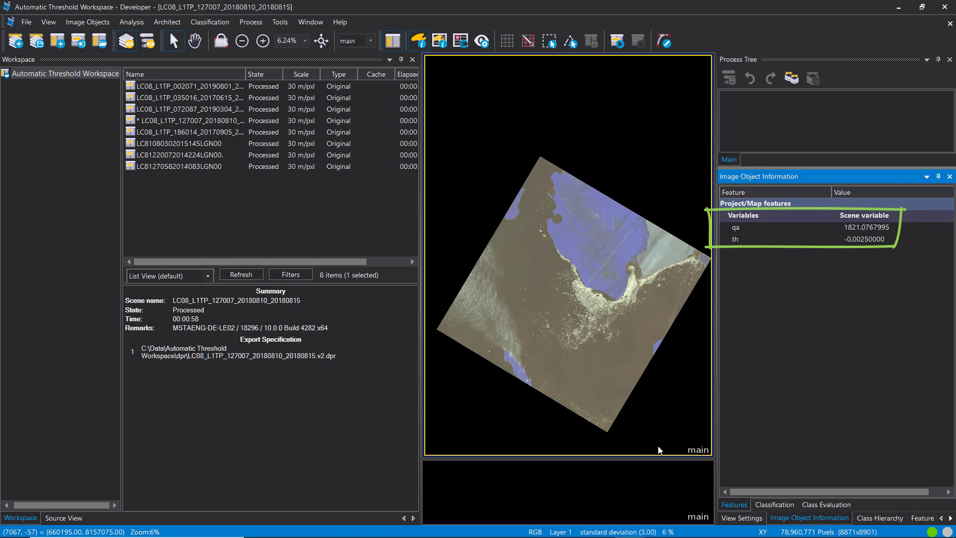
{"action": "mouse_move", "coordinate": [670, 457]}
{"action": "left_mouse_down"}
{"action": "mouse_move", "coordinate": [661, 124]}
{"action": "mouse_move", "coordinate": [660, 387]}
{"action": "mouse_move", "coordinate": [675, 214]}
{"action": "mouse_move", "coordinate": [650, 102]}
{"action": "mouse_move", "coordinate": [617, 261]}
{"action": "mouse_move", "coordinate": [655, 354]}
{"action": "left_mouse_up"}
{"action": "scroll", "coordinate": [583, 291], "scroll_direction": "up", "scroll_amount": 2}
{"action": "double_click", "coordinate": [180, 143]}
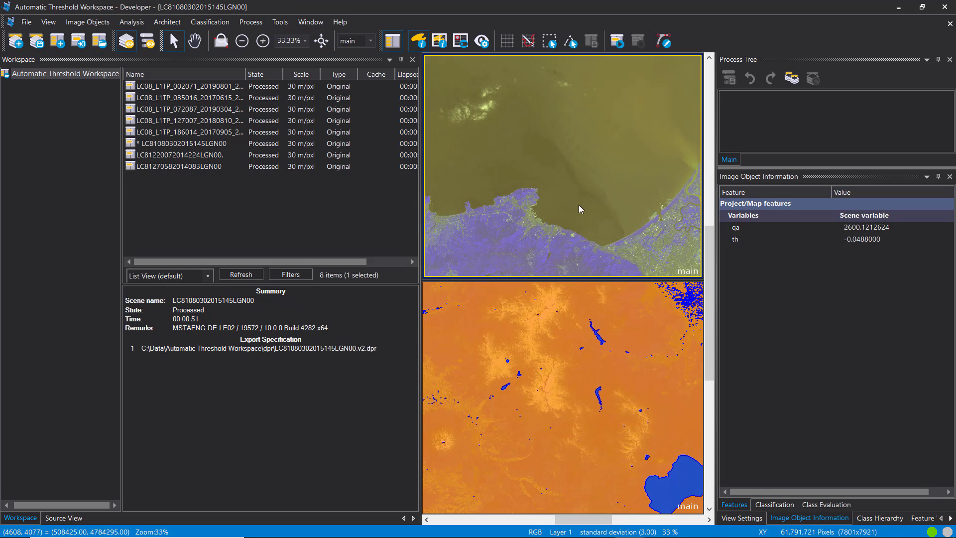
{"action": "scroll", "coordinate": [621, 163], "scroll_direction": "down", "scroll_amount": 5}
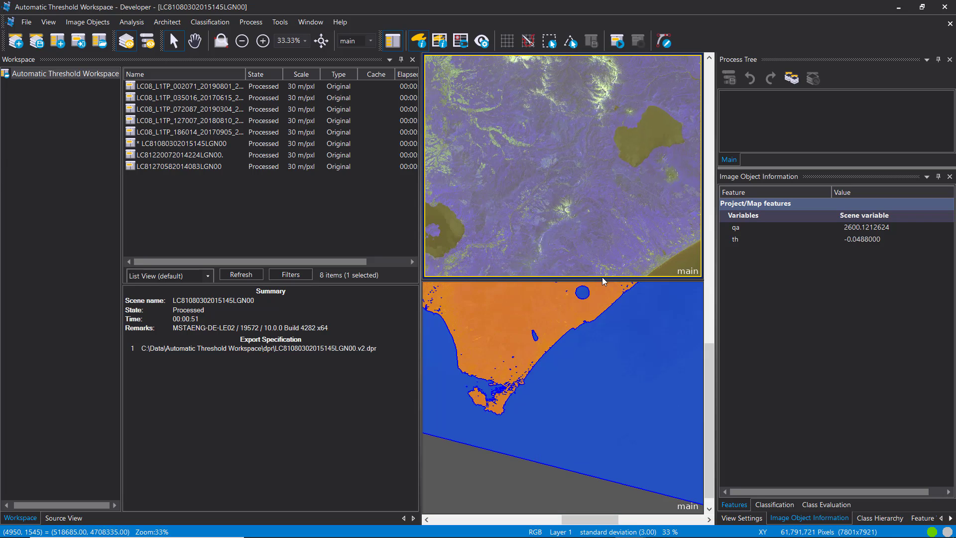
{"action": "left_click_drag", "start_coordinate": [602, 280], "coordinate": [602, 412]}
{"action": "left_click_drag", "start_coordinate": [487, 247], "coordinate": [587, 265]}
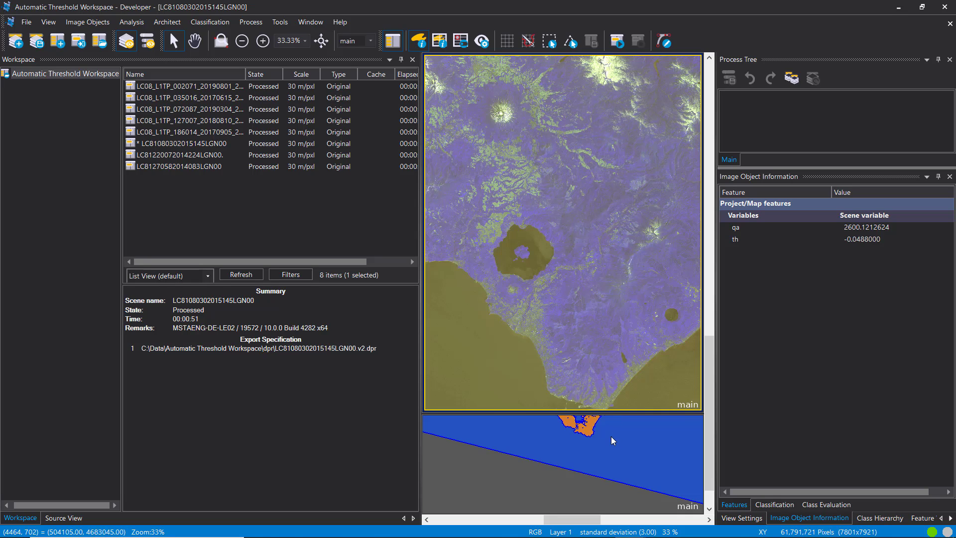
{"action": "left_click_drag", "start_coordinate": [604, 418], "coordinate": [634, 412]}
{"action": "left_click_drag", "start_coordinate": [636, 314], "coordinate": [577, 319]}
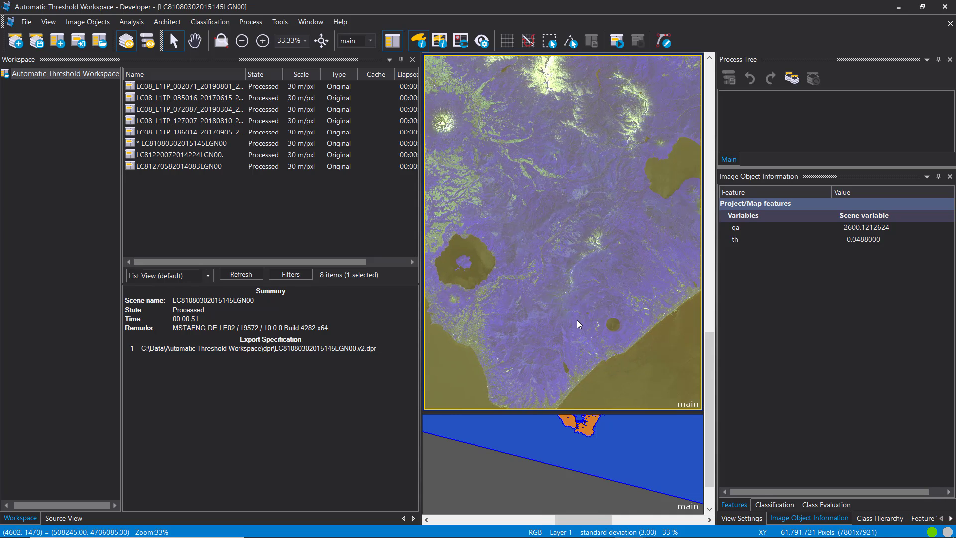
{"action": "left_click", "coordinate": [187, 156]}
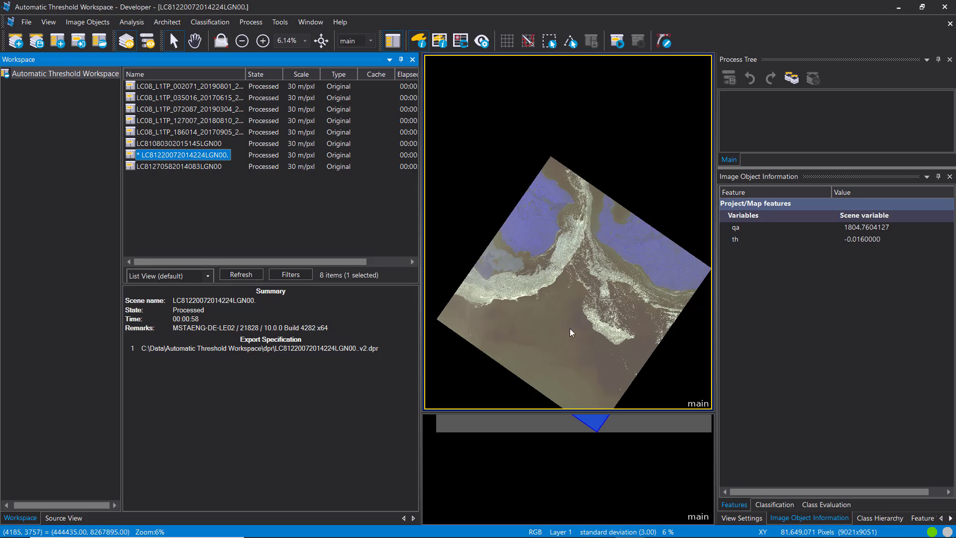
{"action": "left_click_drag", "start_coordinate": [597, 411], "coordinate": [592, 390]}
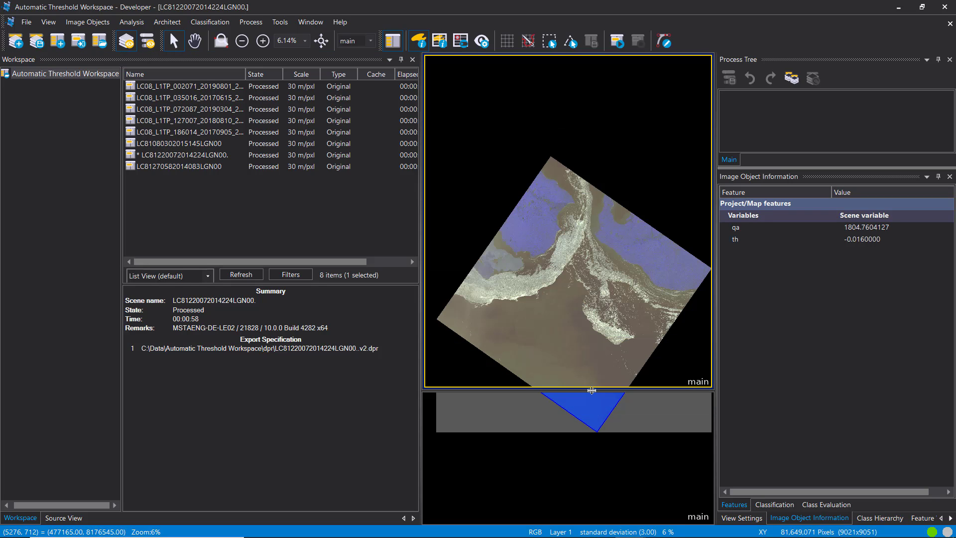
{"action": "left_click", "coordinate": [198, 169]}
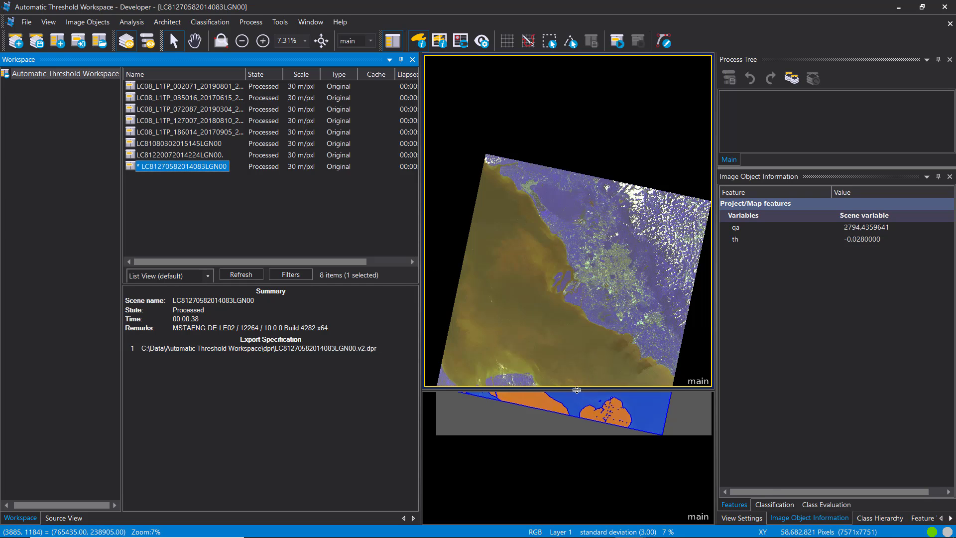
{"action": "left_click_drag", "start_coordinate": [576, 390], "coordinate": [639, 177]}
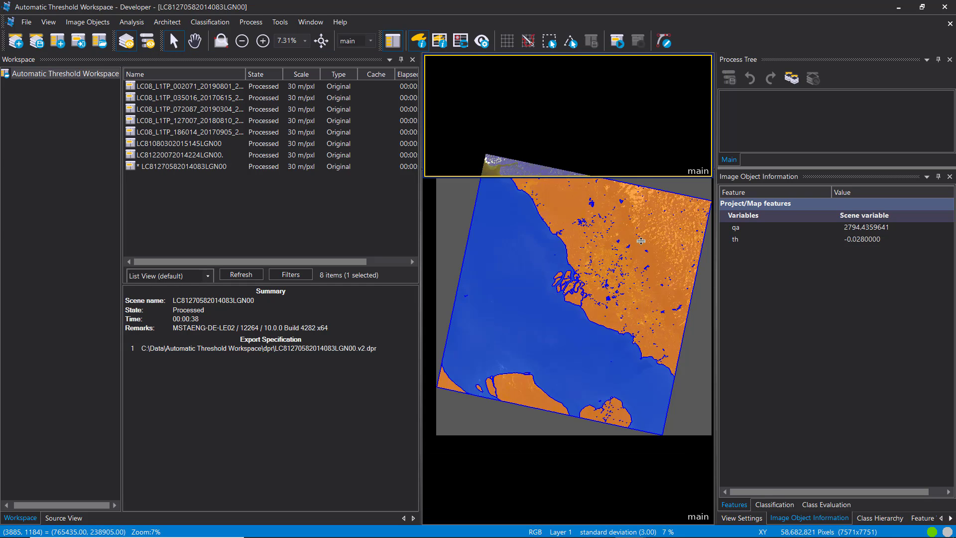
{"action": "left_click_drag", "start_coordinate": [641, 241], "coordinate": [640, 305]}
- Set the upper pane's mix to Layer 3 red, Layer 2 green and Layer 1 blue, and compare the coast with the classification
{"action": "left_click", "coordinate": [741, 518]}
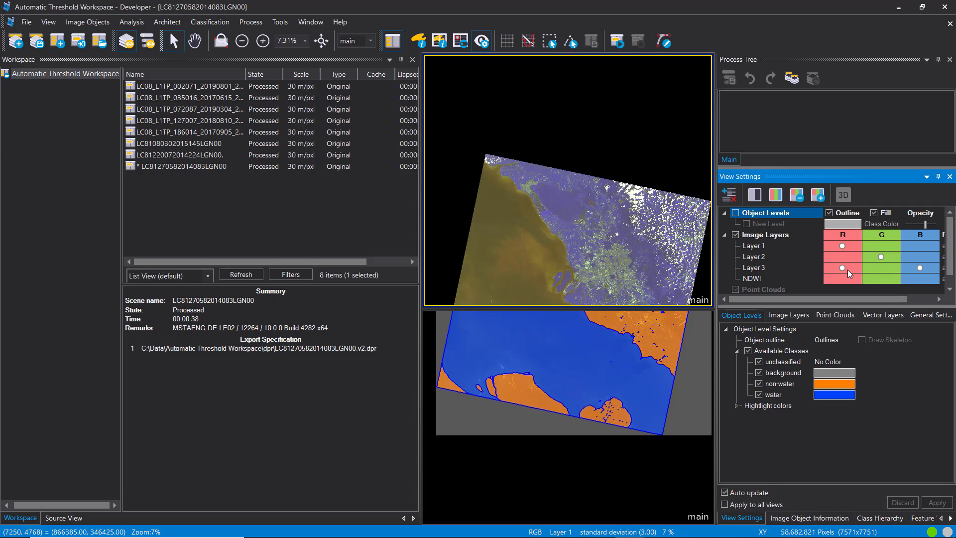
{"action": "left_click", "coordinate": [847, 245]}
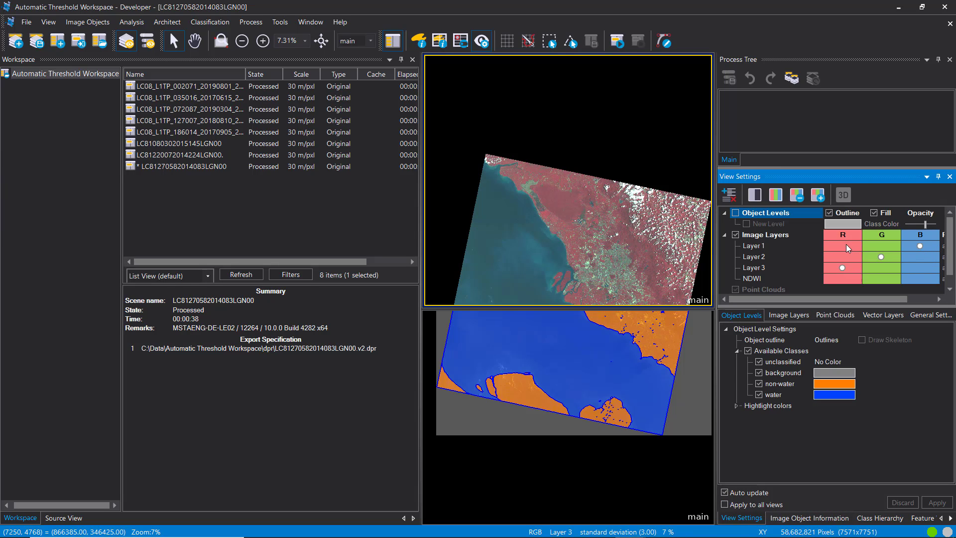
{"action": "scroll", "coordinate": [569, 253], "scroll_direction": "up", "scroll_amount": 4}
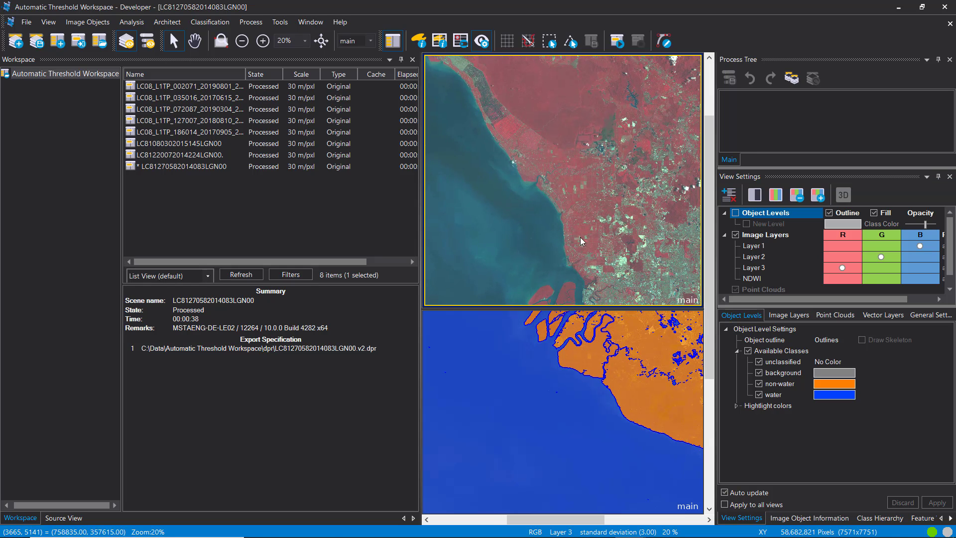
{"action": "left_click_drag", "start_coordinate": [605, 307], "coordinate": [486, 167]}
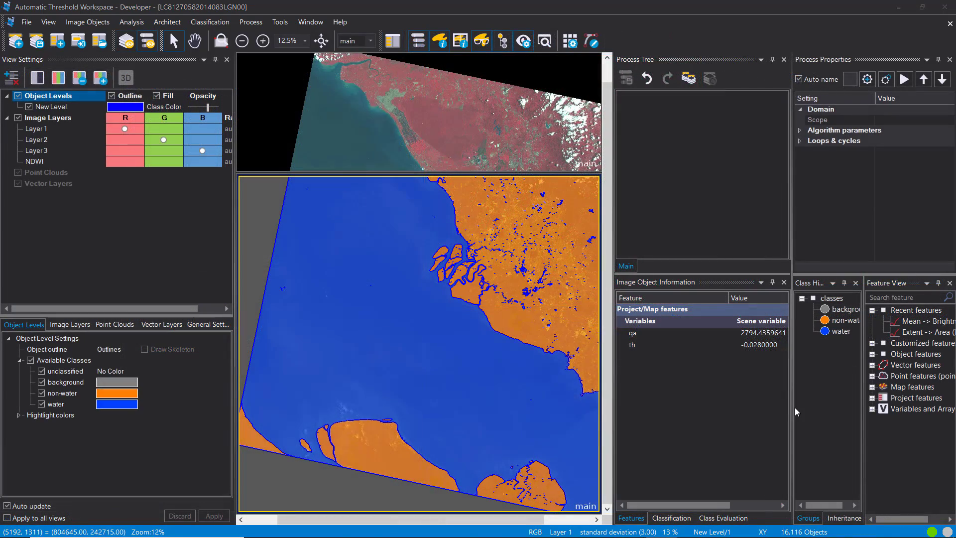
- Select the sea, one of the small islands and the mainland object in the classified pane to examine their number of pixels
{"action": "left_click", "coordinate": [770, 345]}
{"action": "left_click", "coordinate": [453, 325]}
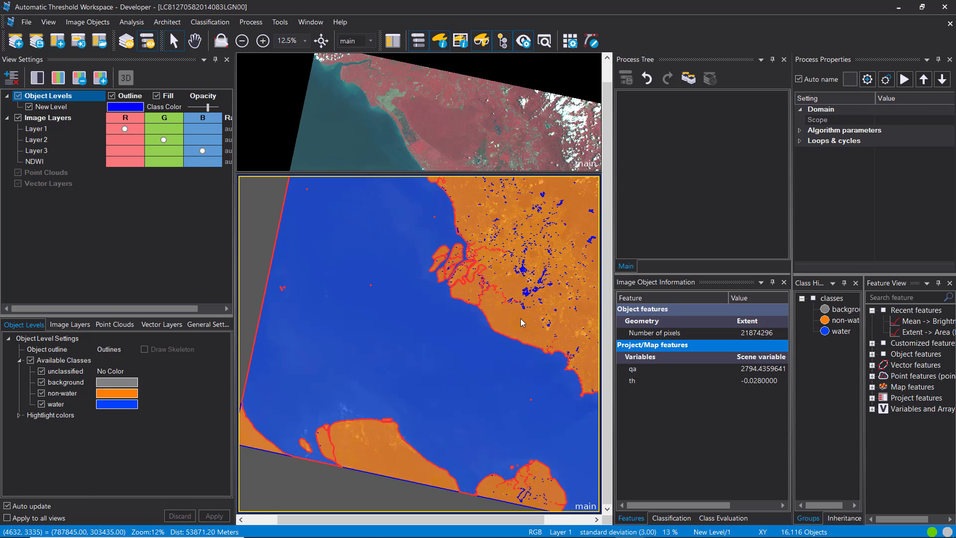
{"action": "left_click", "coordinate": [475, 299]}
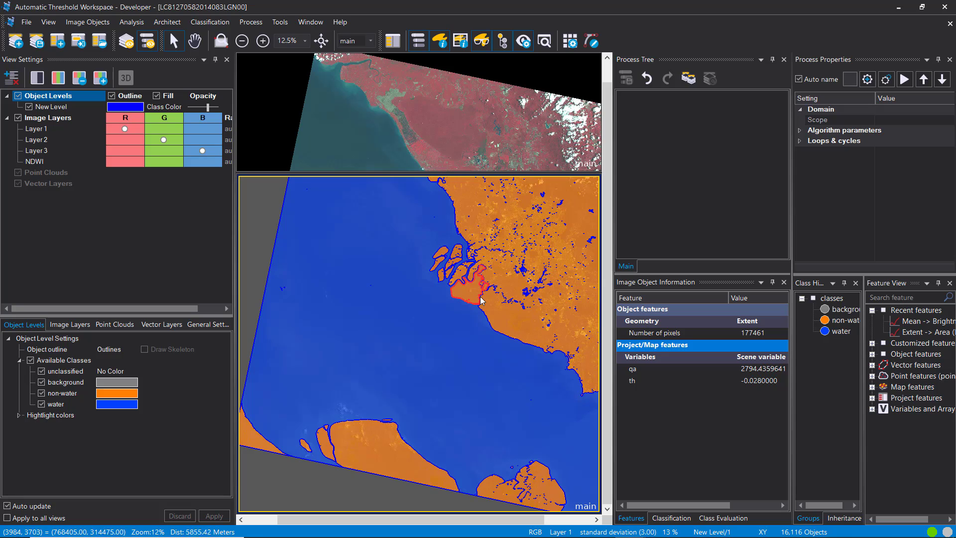
{"action": "left_click", "coordinate": [688, 205]}
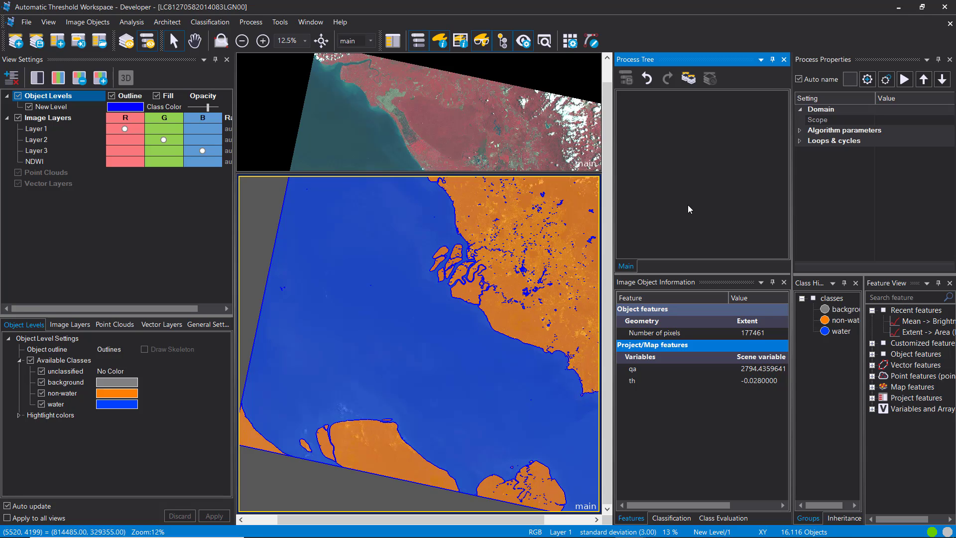
{"action": "right_click", "coordinate": [663, 113]}
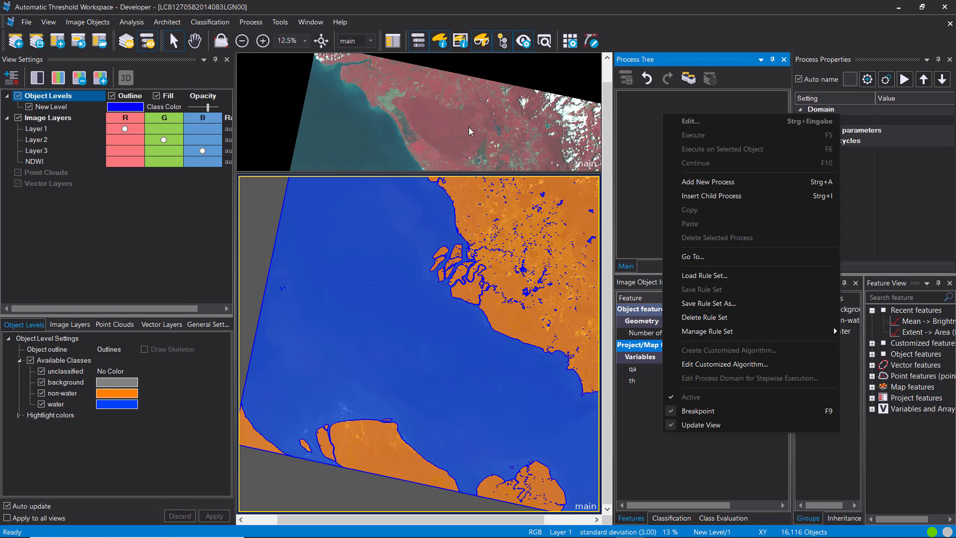
{"action": "left_click", "coordinate": [470, 208]}
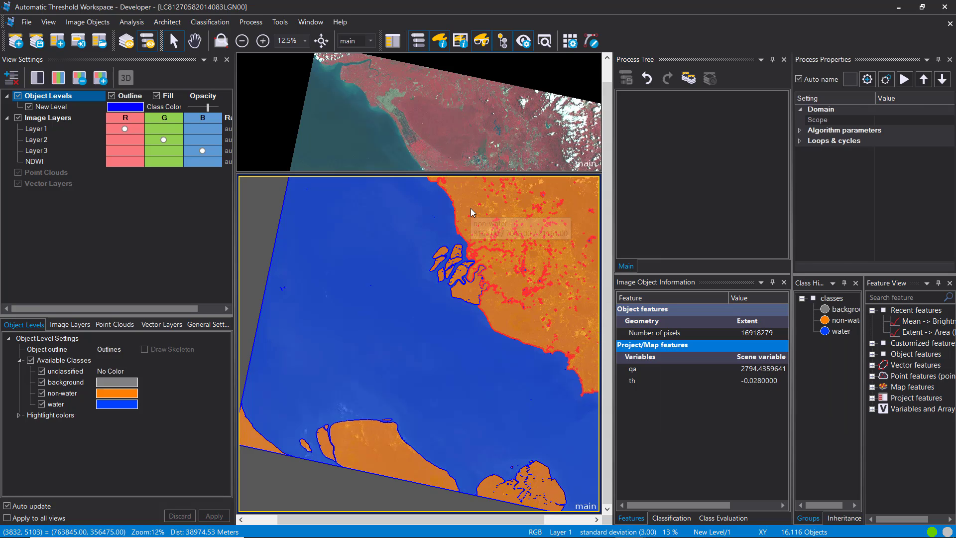
- Append and run an index layer calculation process for NDVI (vegetation) with Layer 2 as the red layer and Layer 3 as NIR
{"action": "right_click", "coordinate": [670, 161]}
{"action": "left_click", "coordinate": [697, 231]}
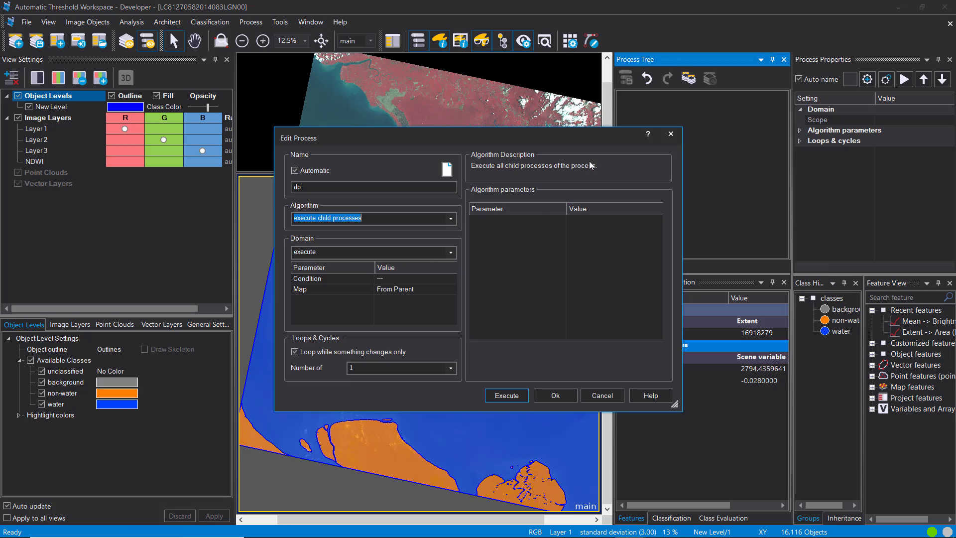
{"action": "type", "text": "index layer calculation"}
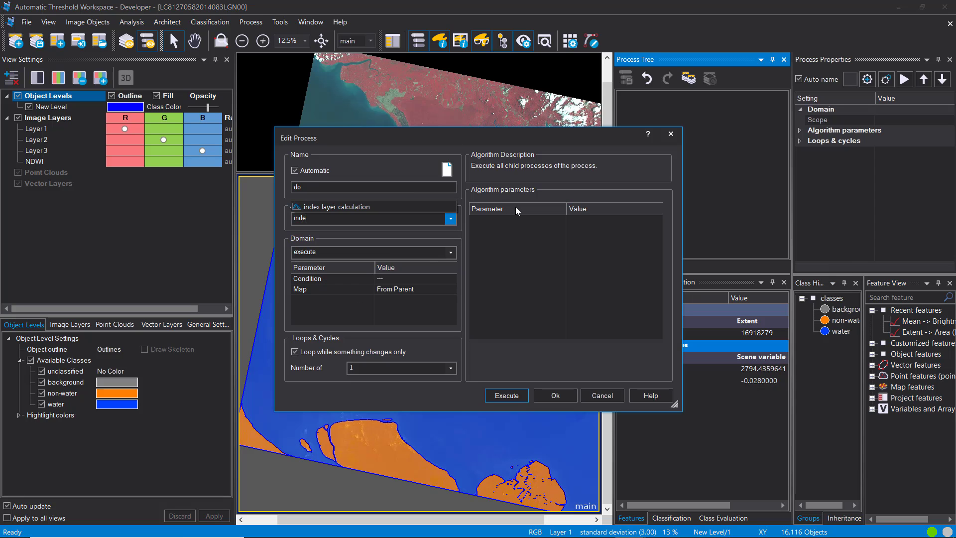
{"action": "key", "text": "Return"}
{"action": "left_click", "coordinate": [658, 230]}
{"action": "left_click", "coordinate": [626, 256]}
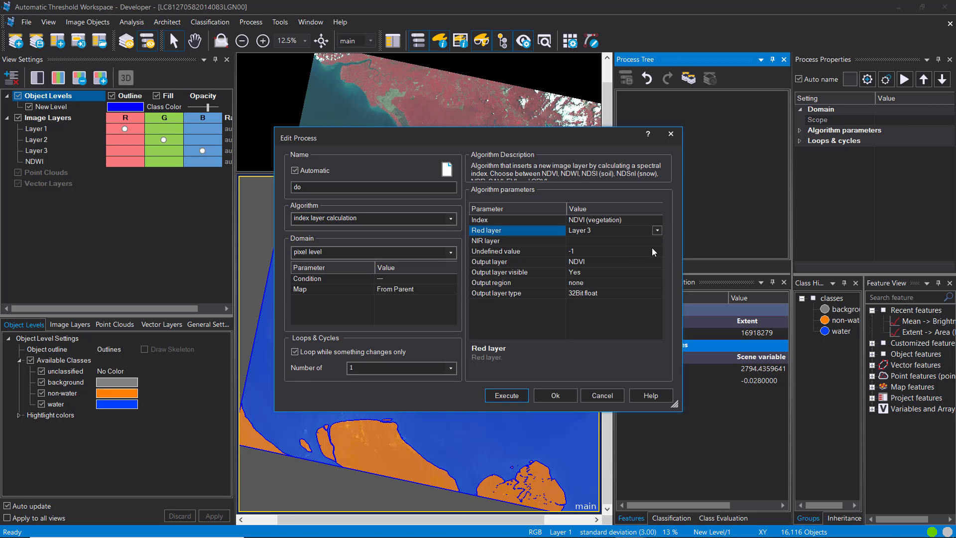
{"action": "left_click", "coordinate": [657, 230]}
{"action": "left_click", "coordinate": [640, 251]}
{"action": "left_click", "coordinate": [655, 243]}
{"action": "left_click", "coordinate": [505, 396]}
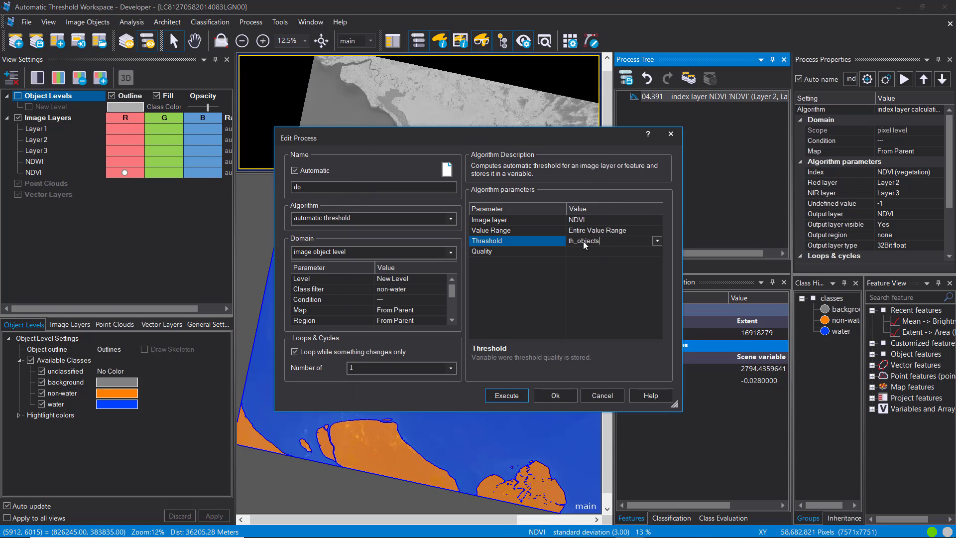
- Run an automatic threshold on the NDVI layer for non-water objects in New Level, storing it in the new Double object variable th_object
{"action": "key", "text": "Return"}
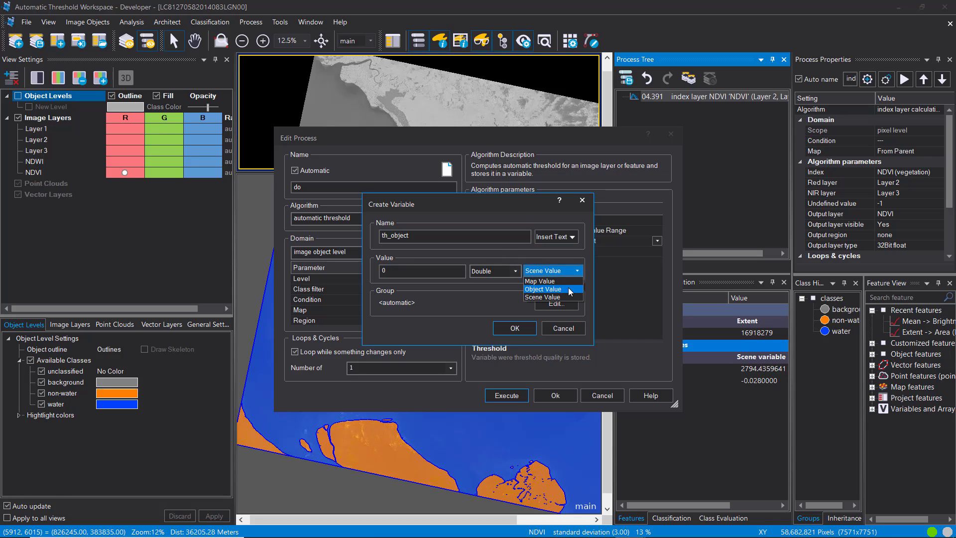
{"action": "left_click", "coordinate": [569, 289]}
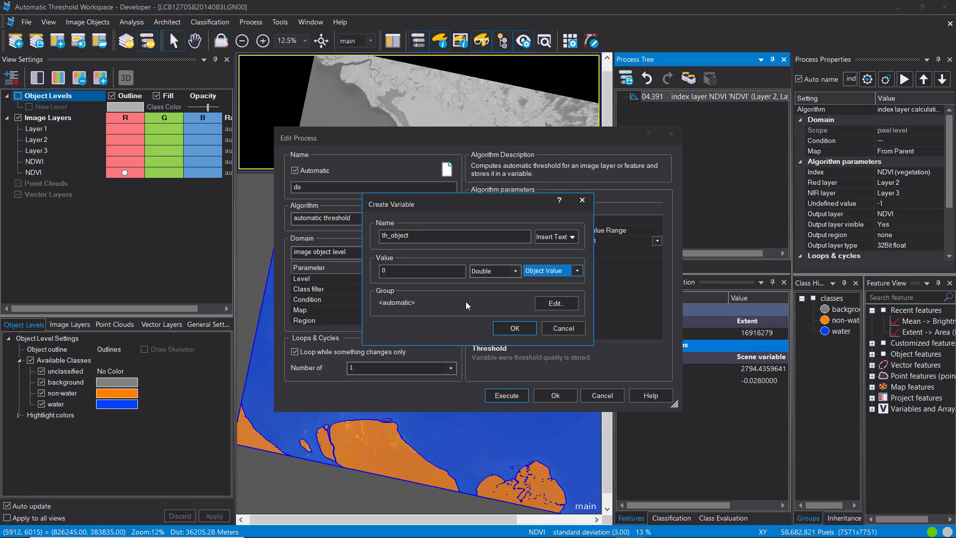
{"action": "left_click", "coordinate": [514, 328]}
{"action": "left_click", "coordinate": [506, 396]}
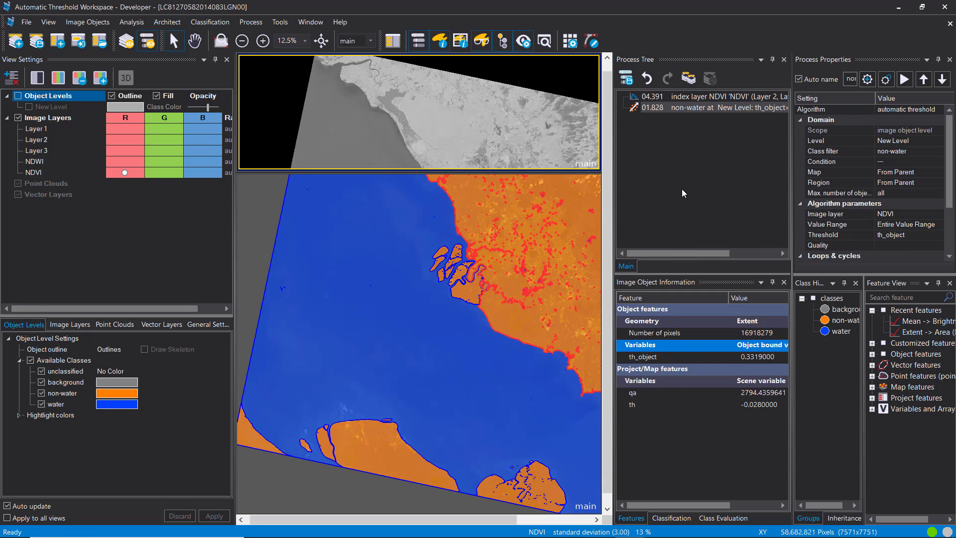
{"action": "left_click", "coordinate": [682, 189]}
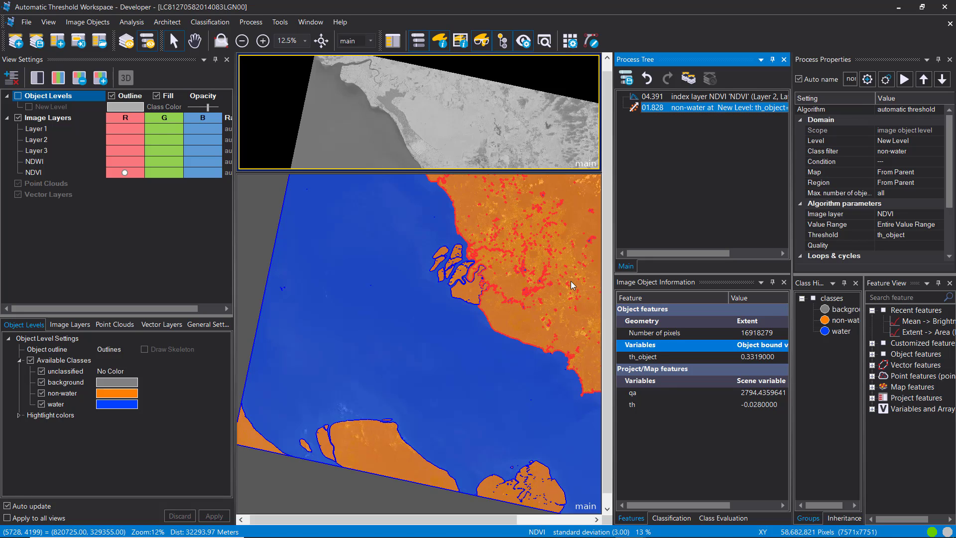
- Select the mainland, the southern land objects and several small coastal islands in the classified pane to examine each one's th_object value
{"action": "left_click", "coordinate": [512, 318]}
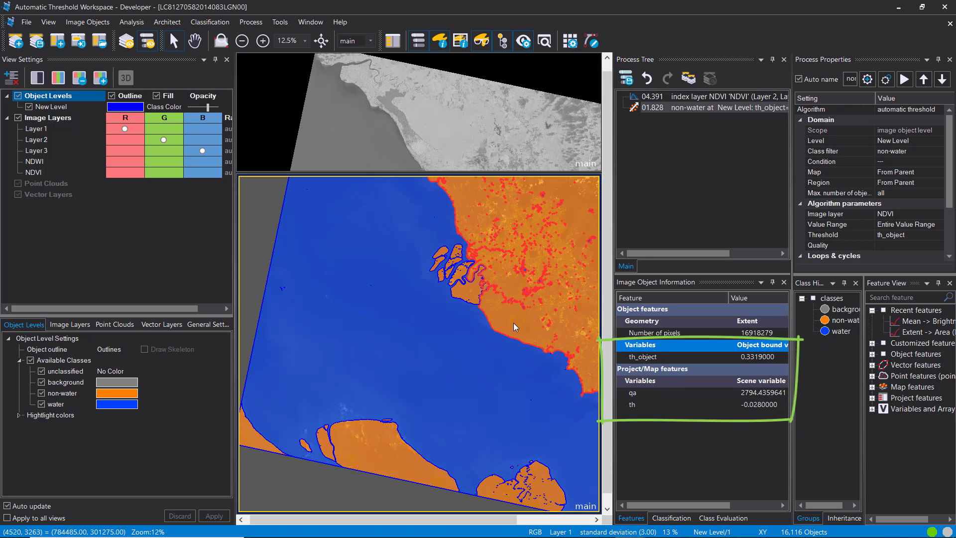
{"action": "left_click", "coordinate": [518, 323]}
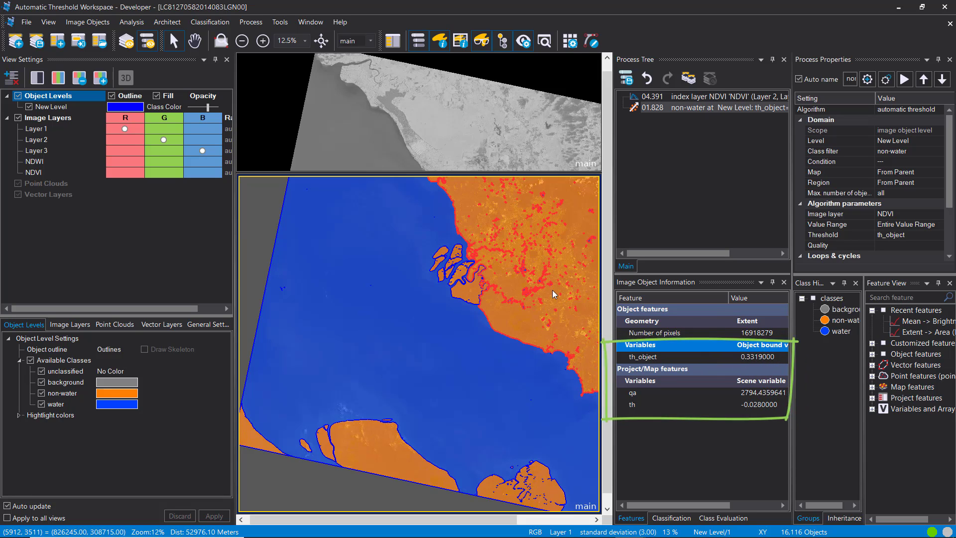
{"action": "left_click", "coordinate": [389, 455]}
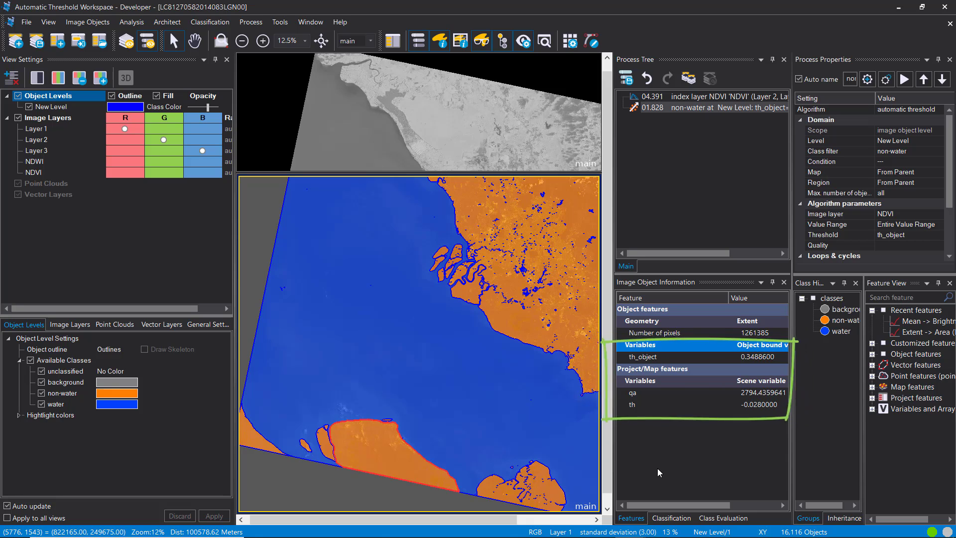
{"action": "left_click", "coordinate": [559, 498]}
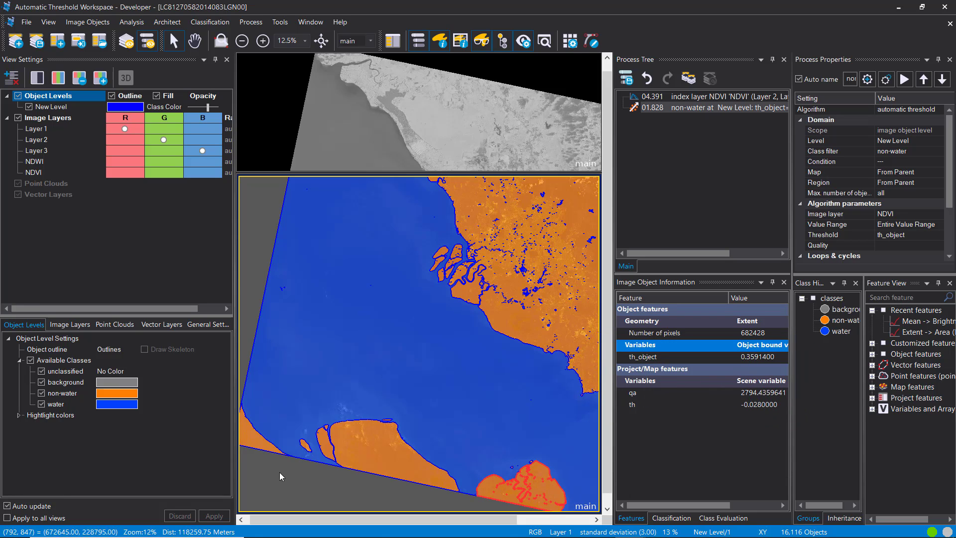
{"action": "left_click", "coordinate": [255, 446]}
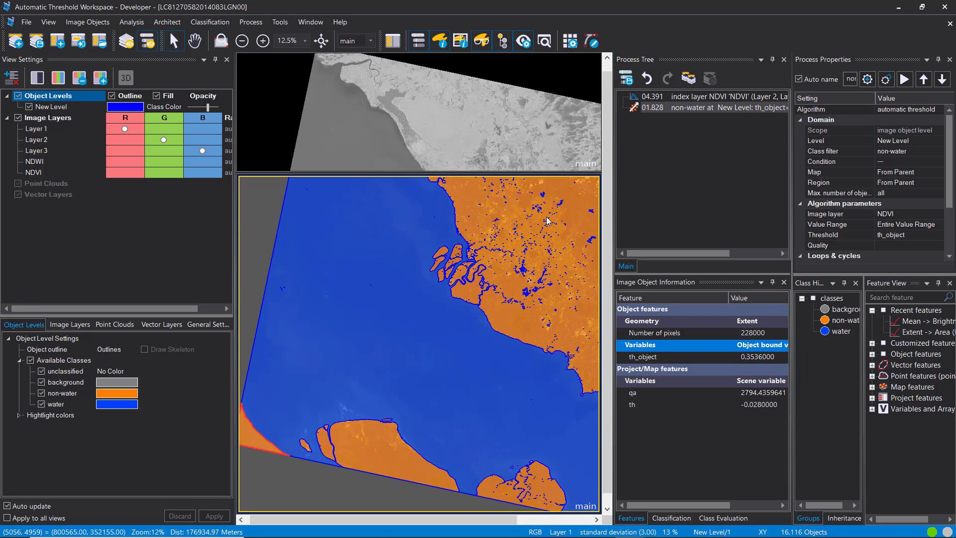
{"action": "left_click", "coordinate": [456, 253]}
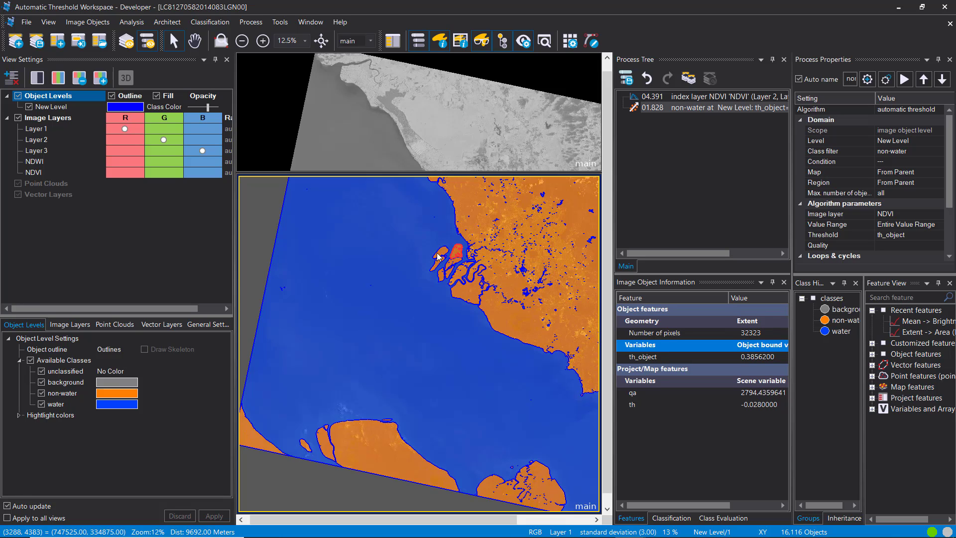
{"action": "left_click", "coordinate": [440, 256]}
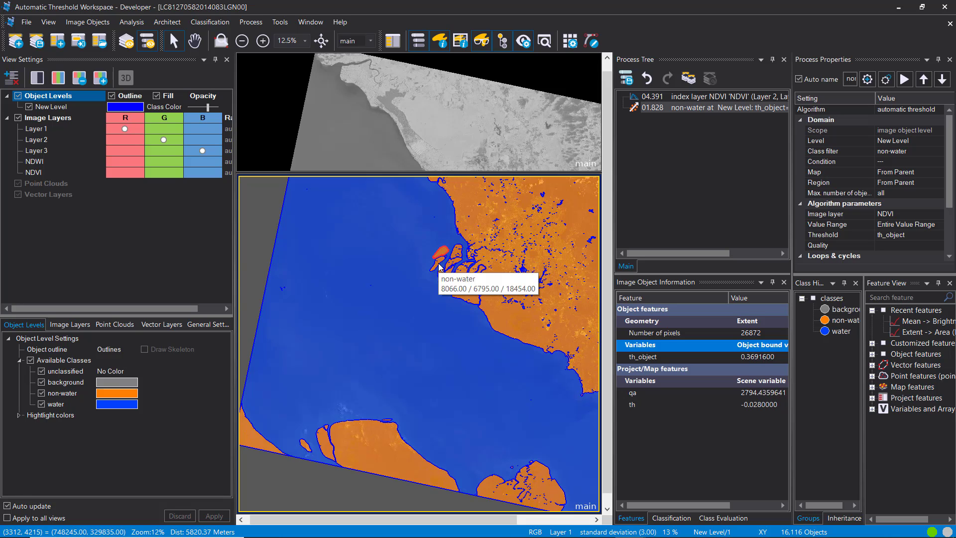
{"action": "left_click", "coordinate": [439, 267]}
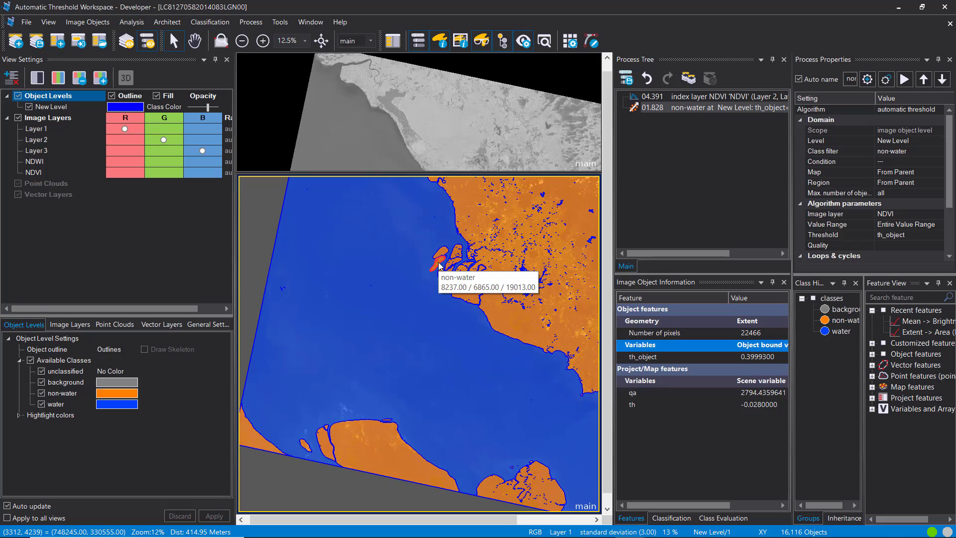